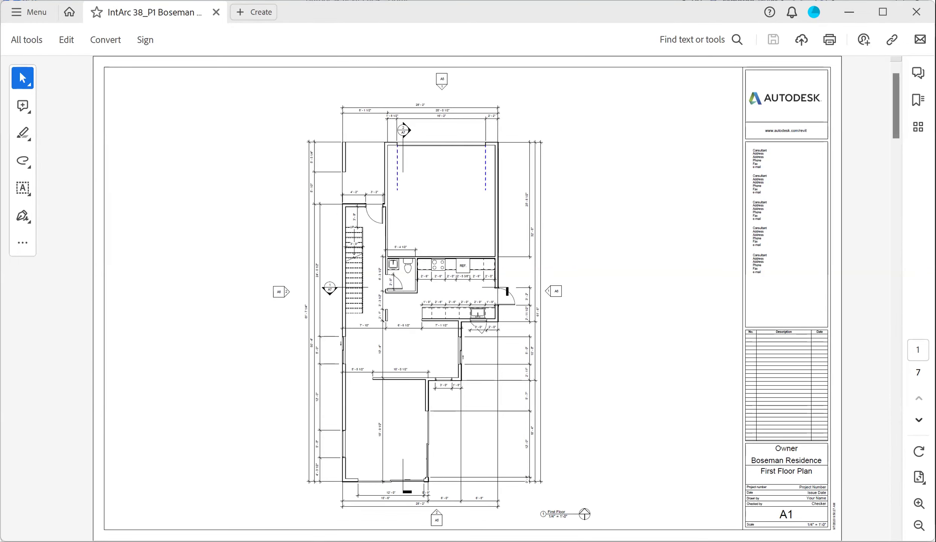
# Step: Page through the PDF drawing set to the A5 Elevations sheet and look it over
pyautogui.press('Right')
pyautogui.press('Right')
pyautogui.press('Right')
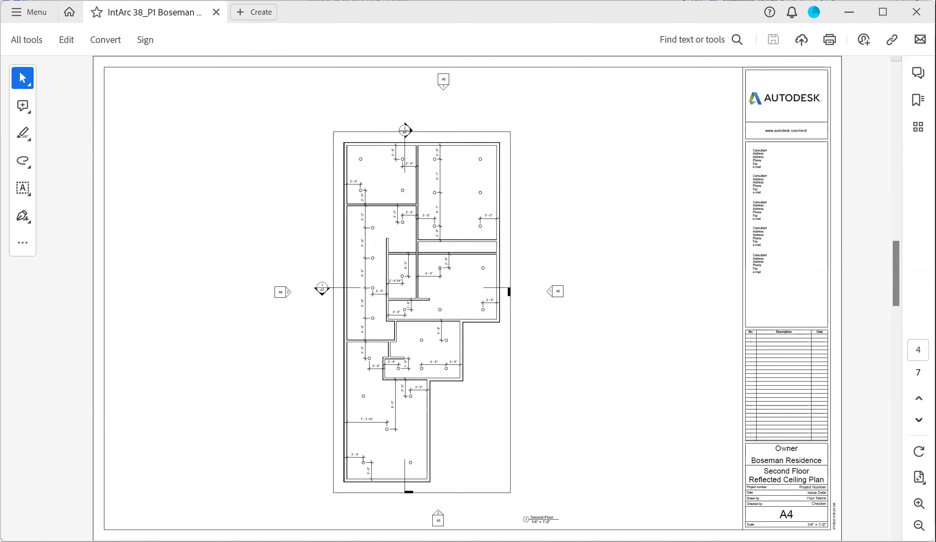
pyautogui.press('Right')
pyautogui.press('Right')
pyautogui.press('Right')
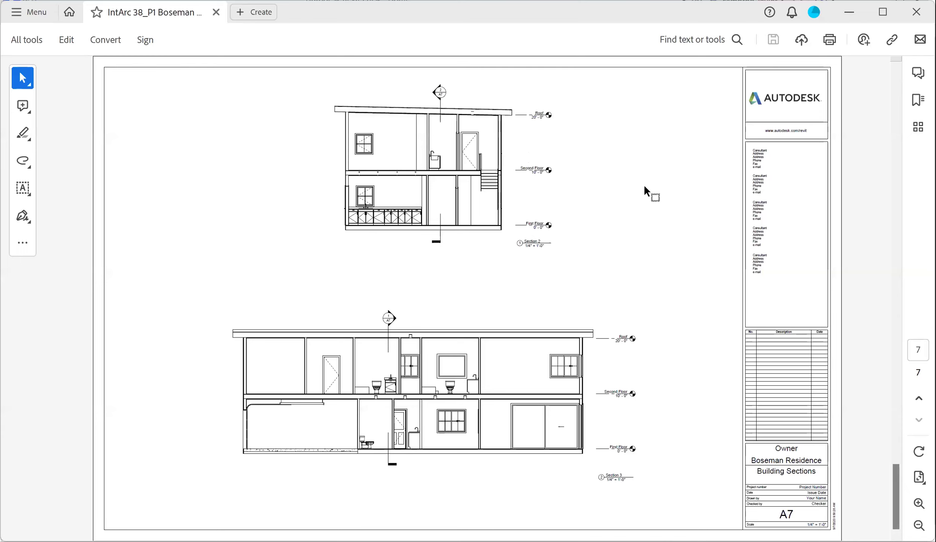
pyautogui.scroll(2, 621, 195)
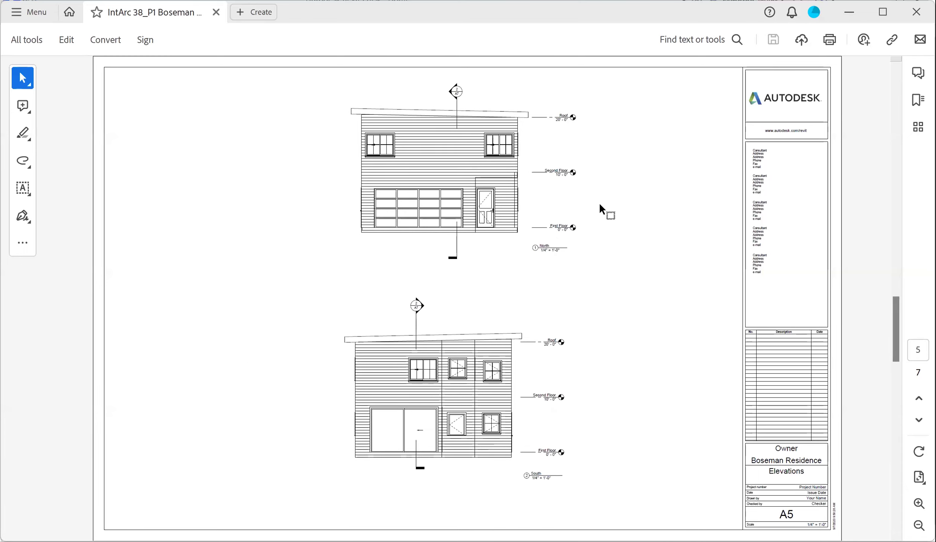
pyautogui.scroll(8, 527, 235)
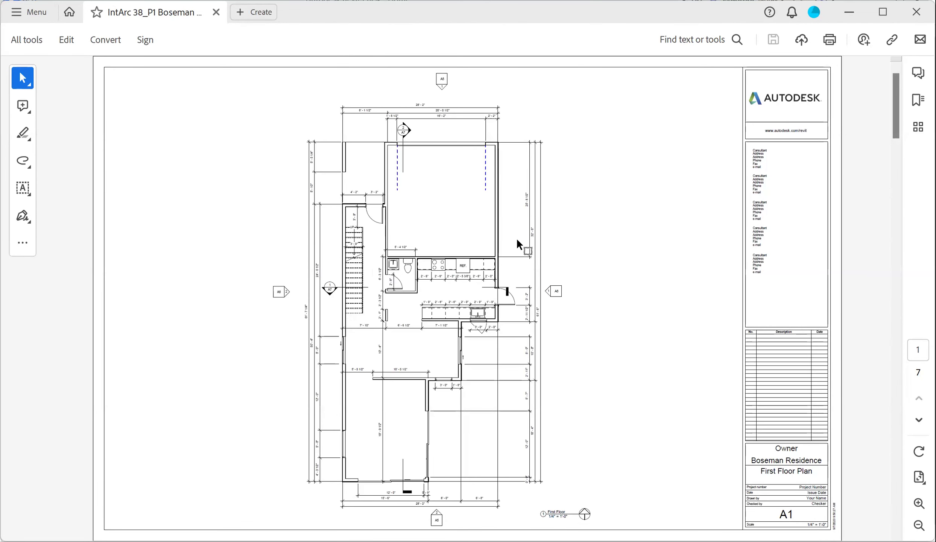
pyautogui.moveTo(402, 136)
pyautogui.mouseDown()
pyautogui.moveTo(312, 206)
pyautogui.moveTo(421, 166)
pyautogui.moveTo(358, 122)
pyautogui.moveTo(365, 211)
pyautogui.moveTo(380, 147)
pyautogui.moveTo(297, 184)
pyautogui.moveTo(346, 172)
pyautogui.mouseUp()
pyautogui.moveTo(328, 114); pyautogui.dragTo(366, 180)
pyautogui.moveTo(377, 144); pyautogui.dragTo(376, 176)
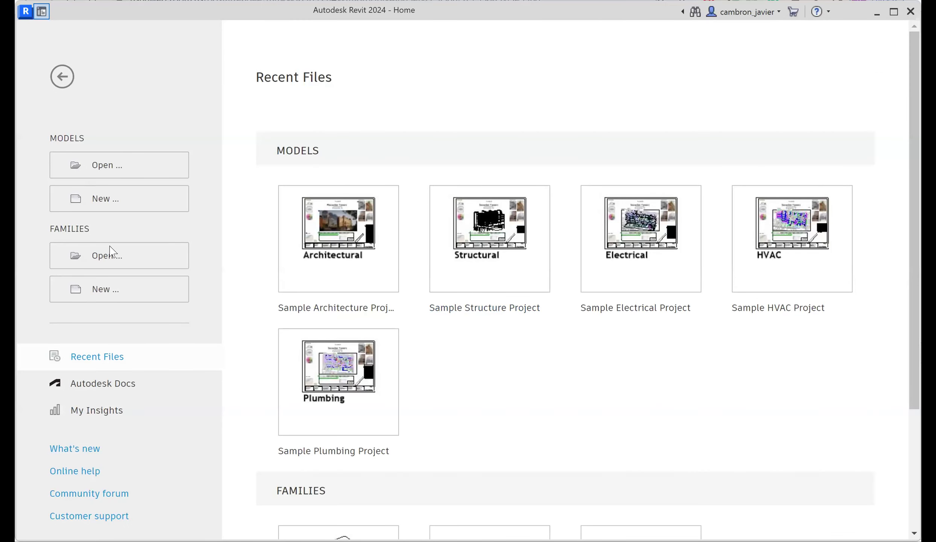
# Step: Create a new project model from the Residential-Default.rte template
pyautogui.click(109, 205)
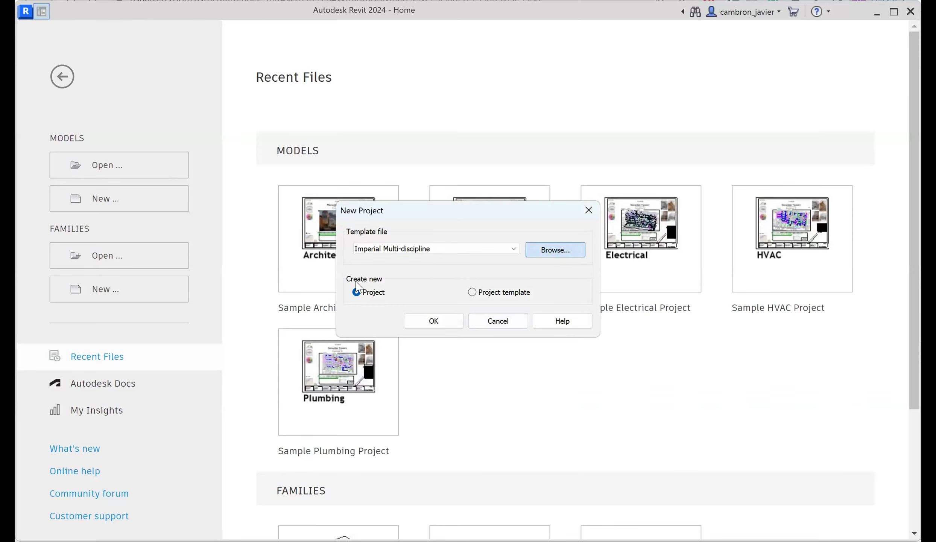
pyautogui.click(556, 250)
pyautogui.click(350, 283)
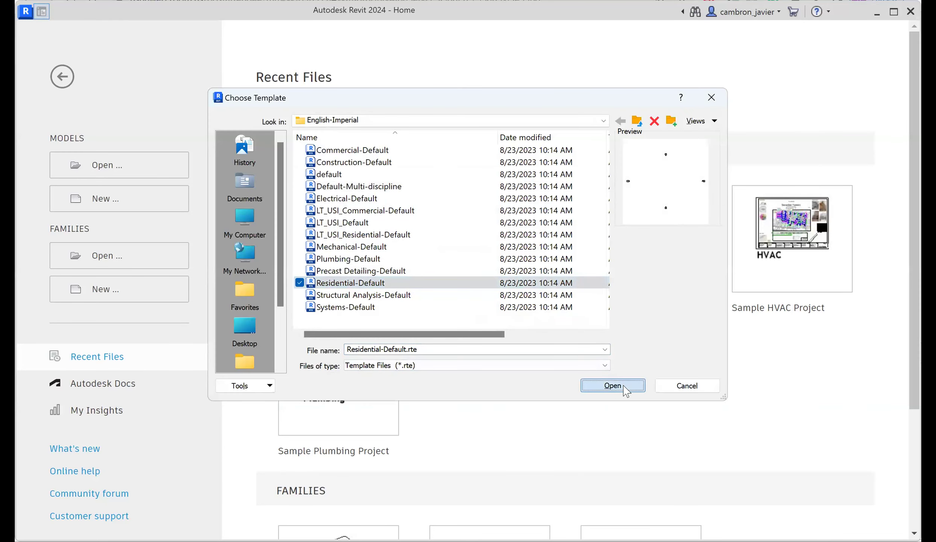
pyautogui.click(624, 388)
pyautogui.click(443, 329)
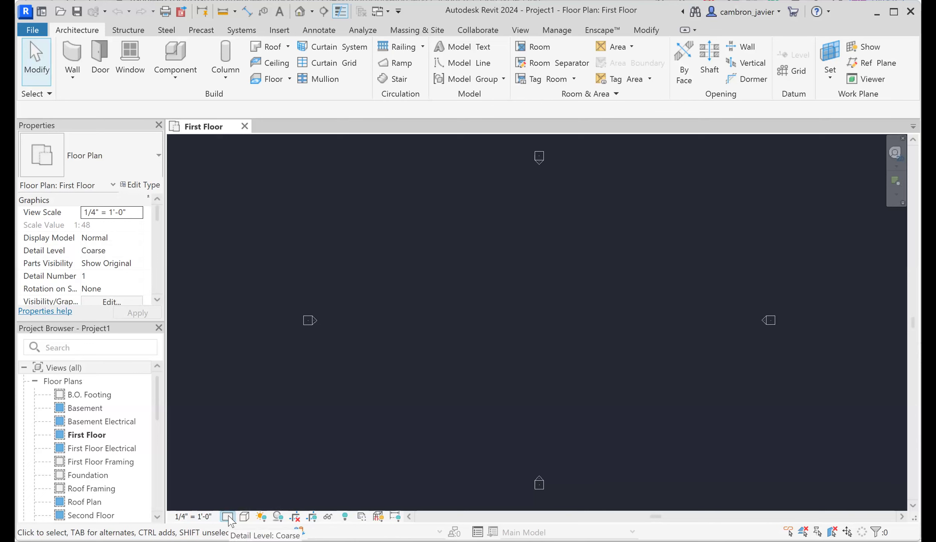
# Step: Set the First Floor plan's detail level to Fine
pyautogui.click(229, 515)
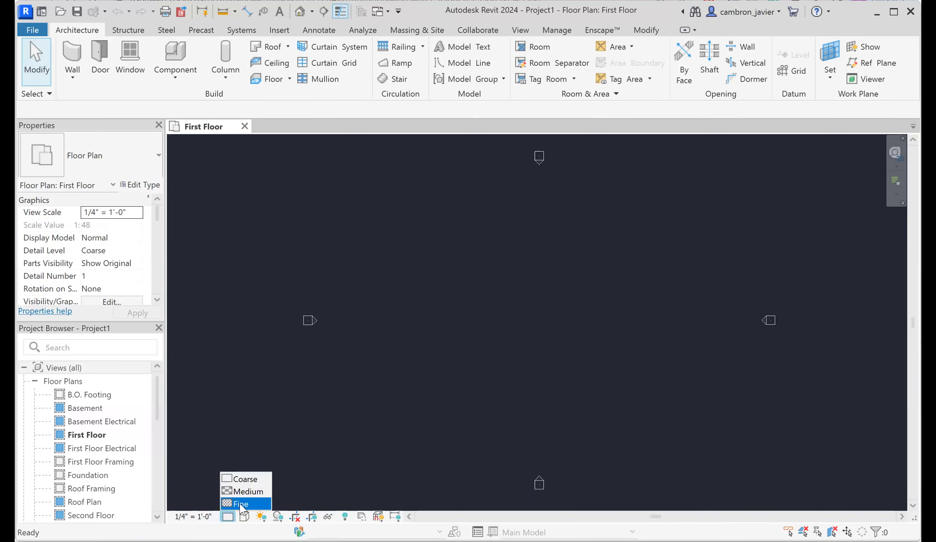
pyautogui.click(242, 505)
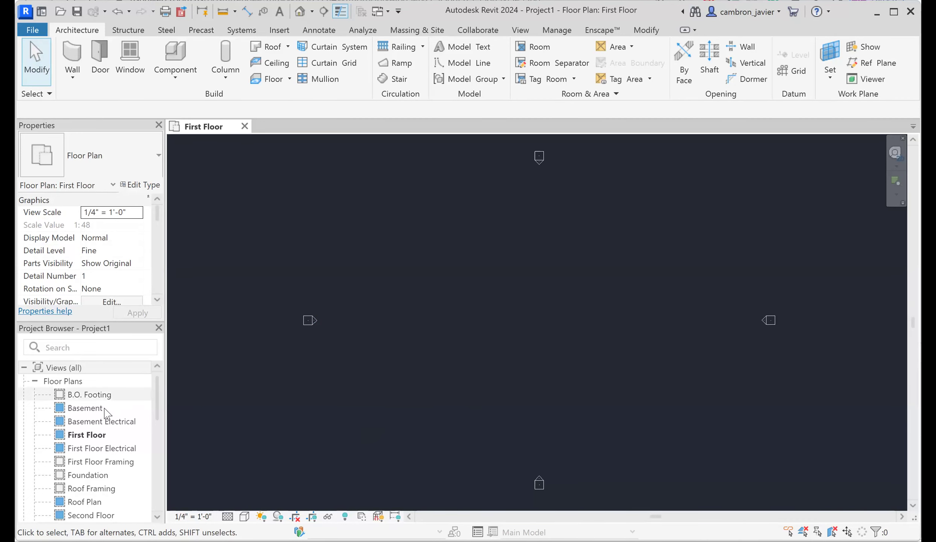
pyautogui.scroll(-2, 113, 448)
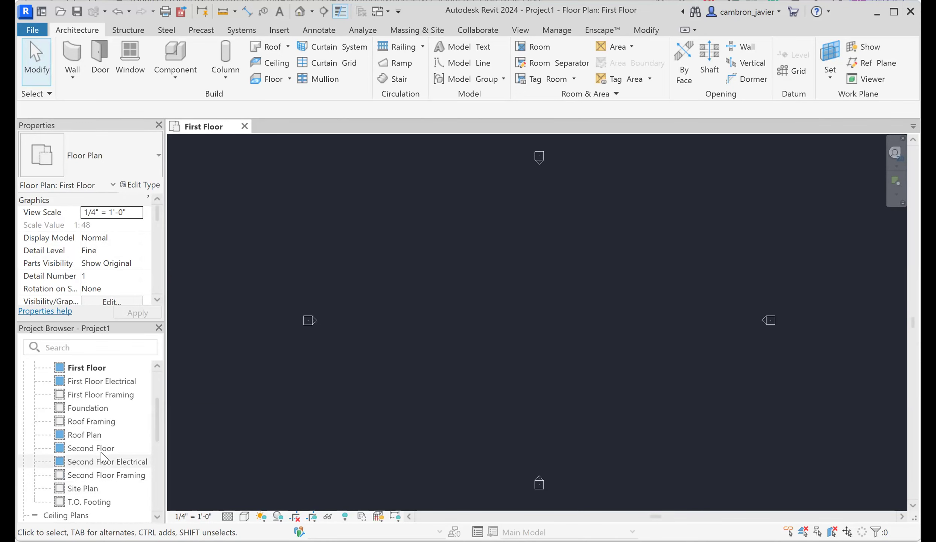
# Step: Set the Second Floor plan to Fine detail, then return to the First Floor plan
pyautogui.doubleClick(85, 447)
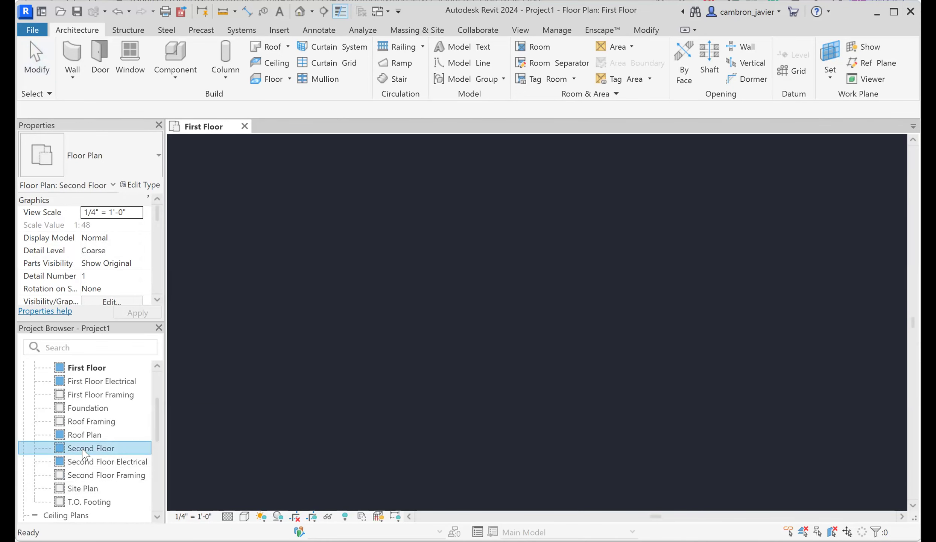
pyautogui.click(227, 516)
pyautogui.click(247, 503)
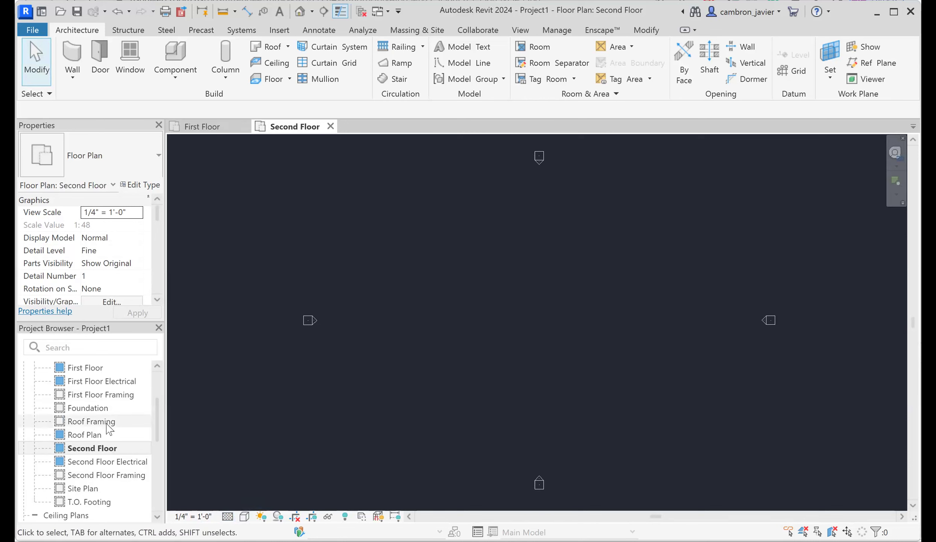
pyautogui.scroll(-5, 105, 462)
pyautogui.scroll(6, 105, 462)
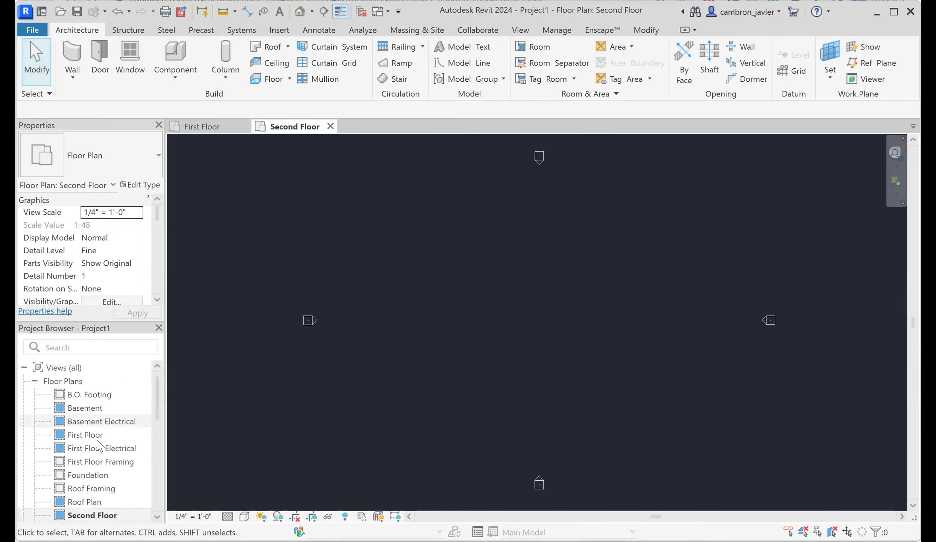
pyautogui.doubleClick(100, 435)
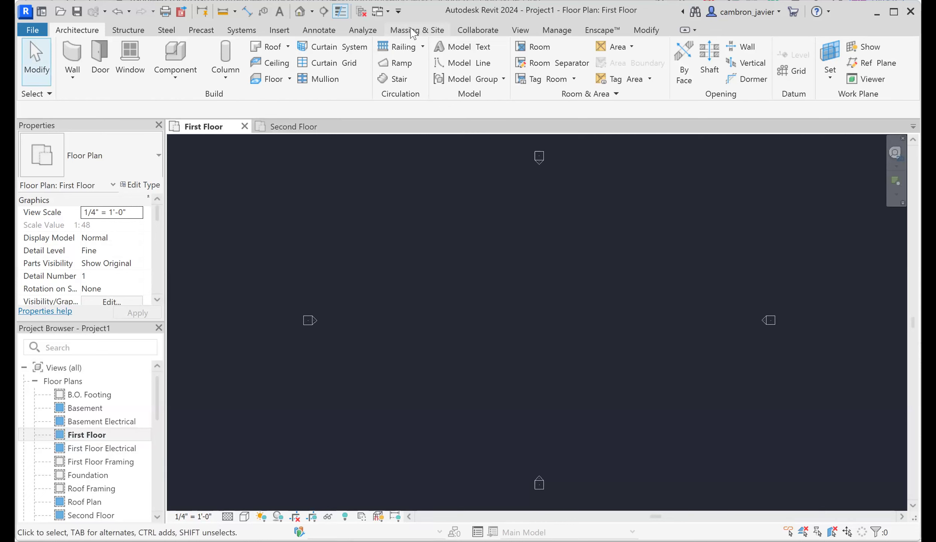
# Step: In Manage > Additional Settings > Temporary Dimensions, choose Faces of Core for walls and Openings for doors and windows
pyautogui.click(414, 32)
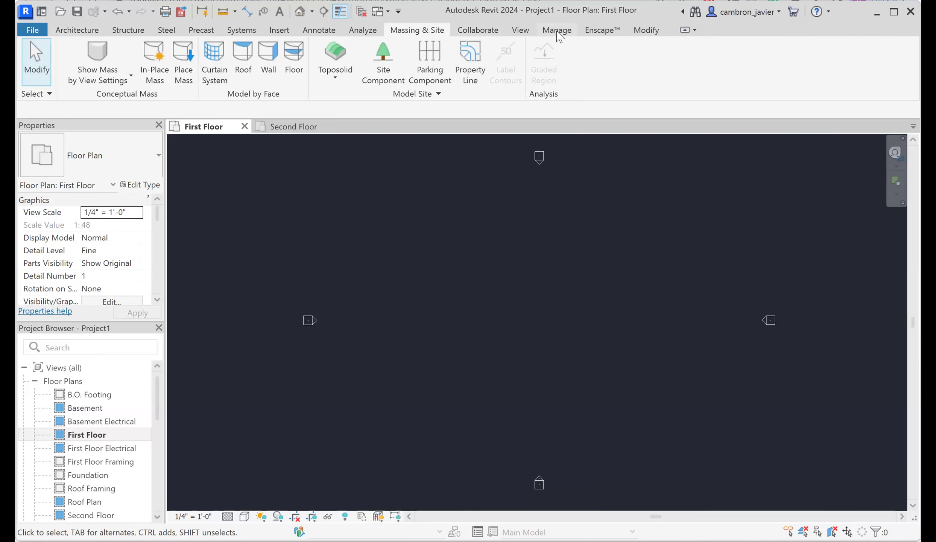
pyautogui.click(556, 33)
pyautogui.click(331, 75)
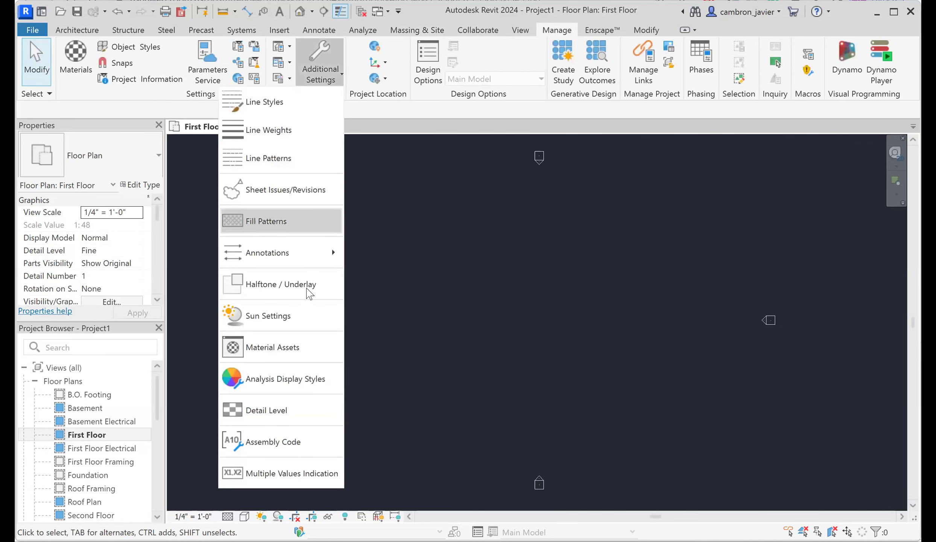
pyautogui.moveTo(305, 254)
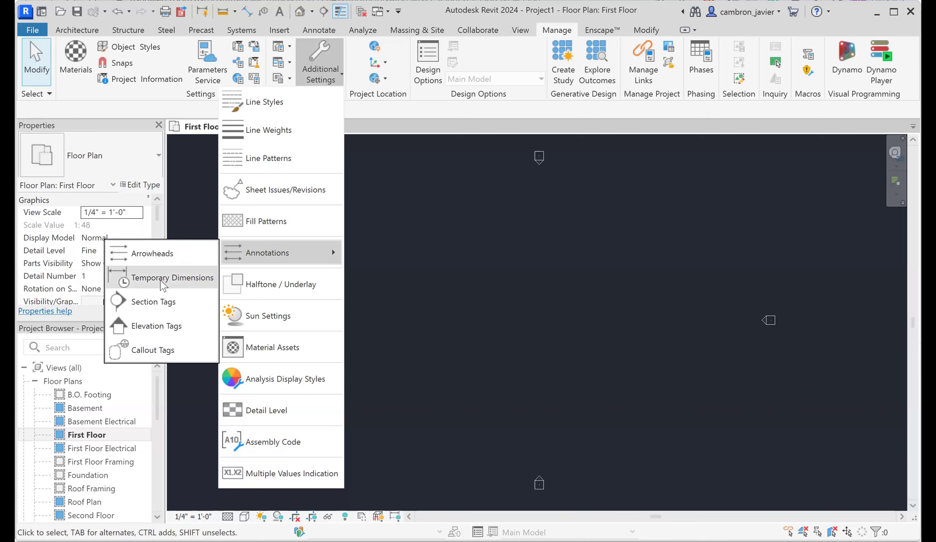
pyautogui.click(164, 285)
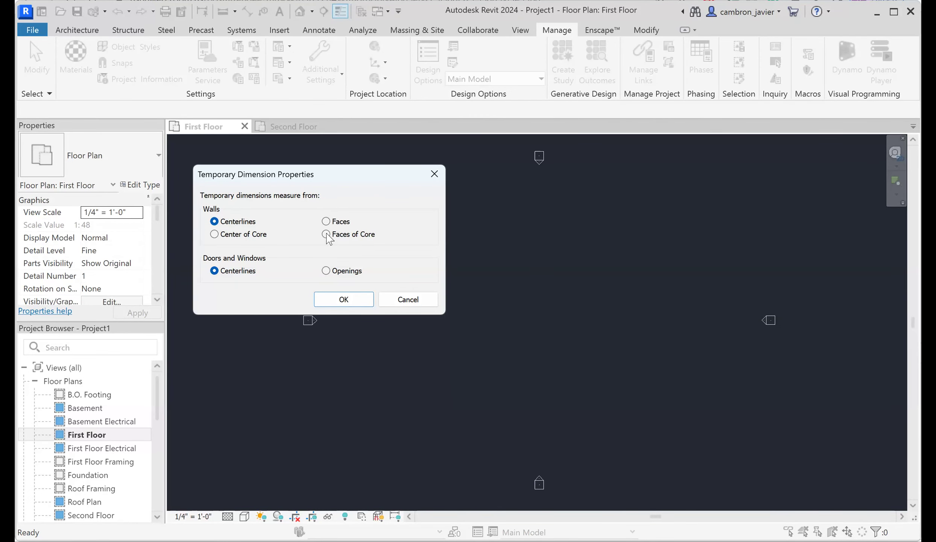
pyautogui.click(326, 234)
pyautogui.click(326, 271)
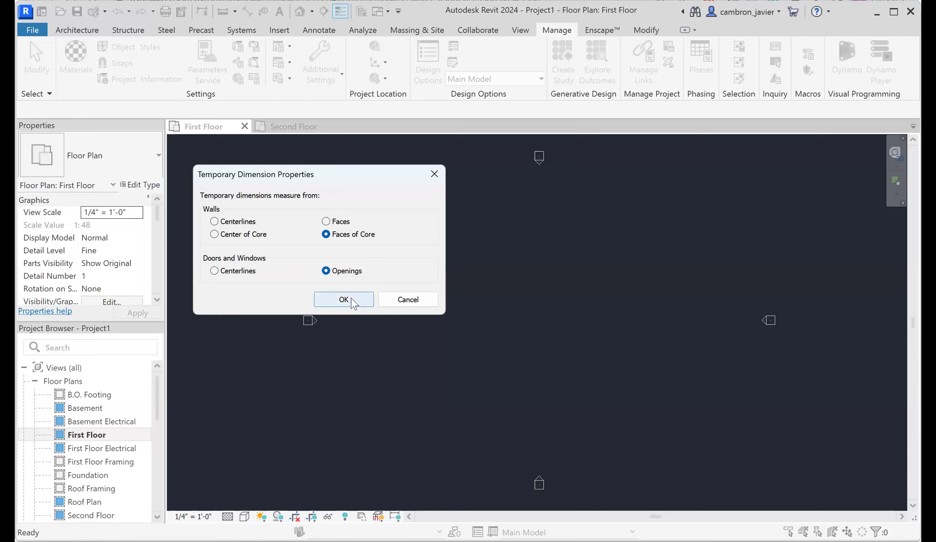
pyautogui.click(355, 303)
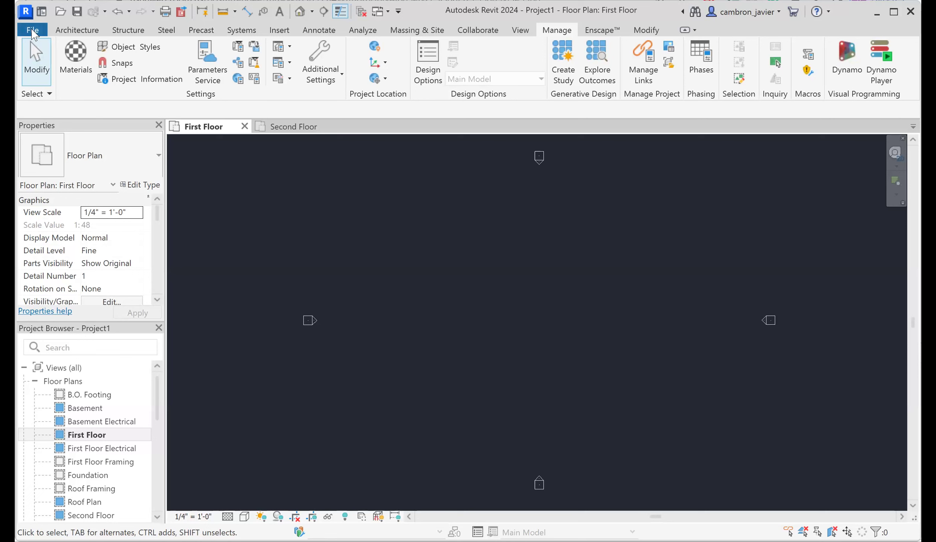
# Step: Use Save As > Project to store the file on the Desktop named Project1
pyautogui.hotkey('alt', 'f')
pyautogui.moveTo(75, 202)
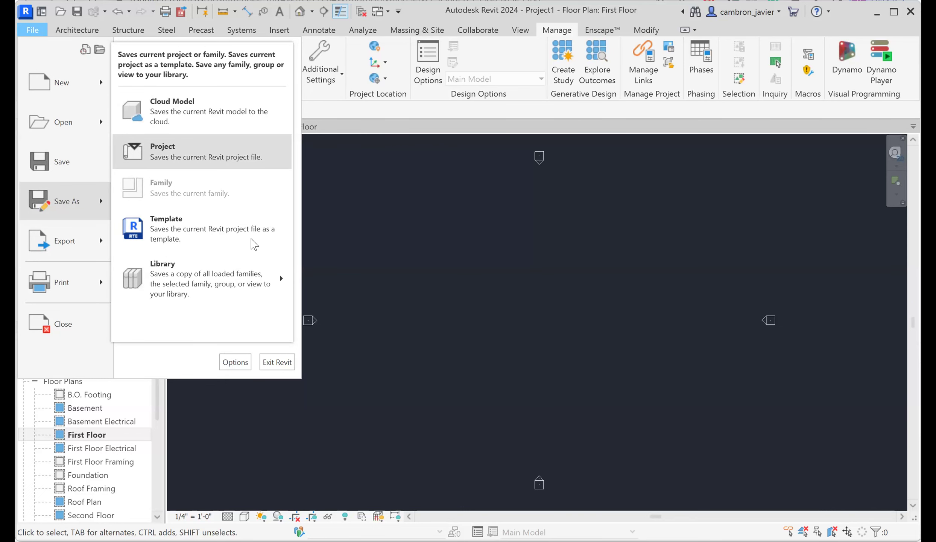
pyautogui.press('Return')
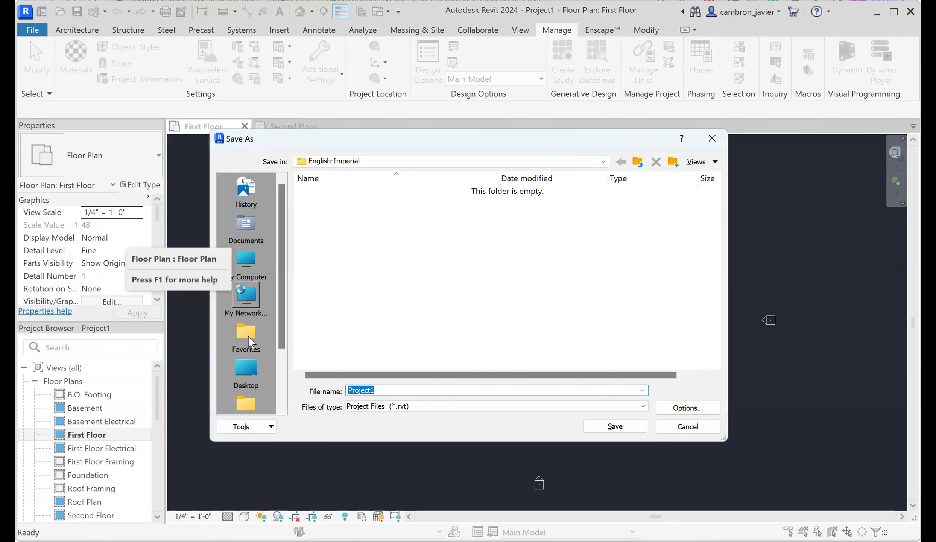
pyautogui.click(246, 367)
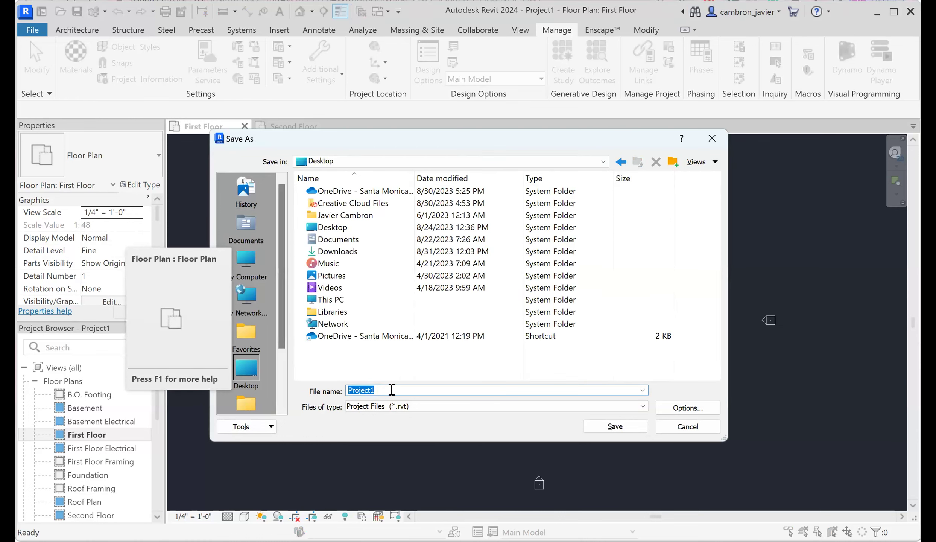
pyautogui.write('Project1')
pyautogui.click(629, 428)
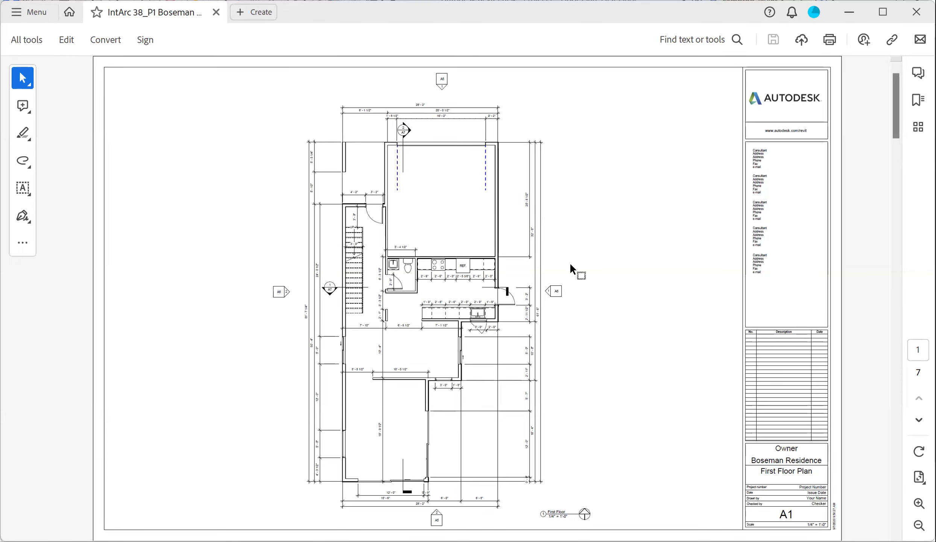
# Step: Scroll to the A5 Elevations page, zoom in, and pan right to the North elevation
pyautogui.scroll(-4, 569, 262)
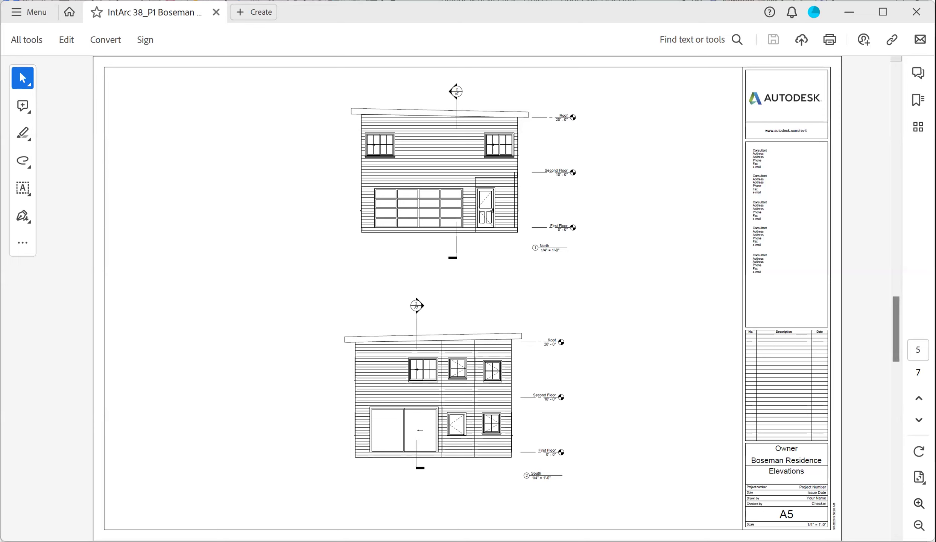
pyautogui.click(919, 503)
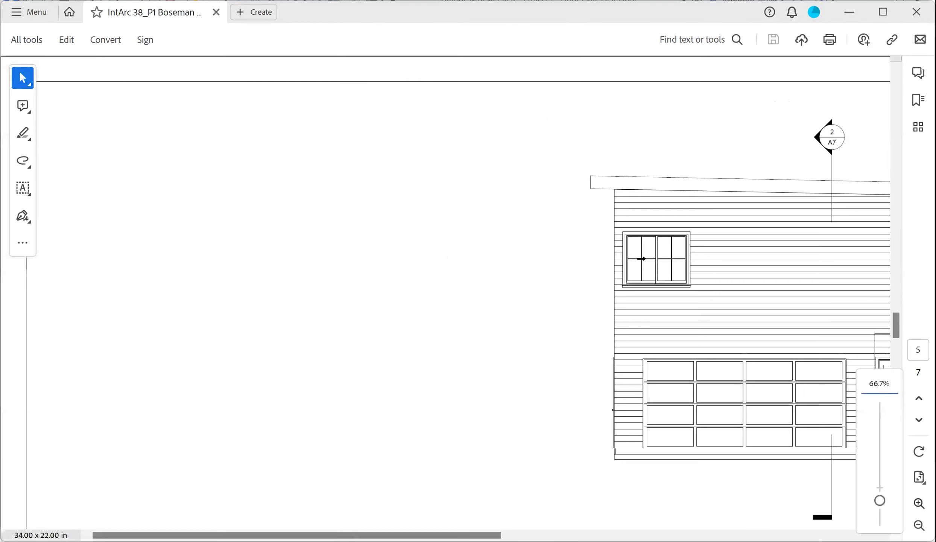
pyautogui.hscroll(6, 468, 293)
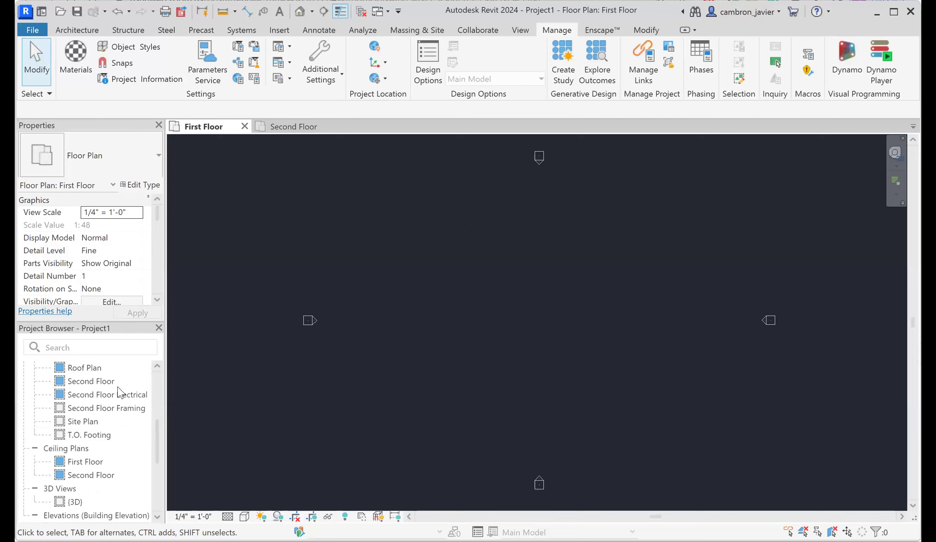
# Step: Open the North elevation view from the Project Browser
pyautogui.scroll(-5, 120, 392)
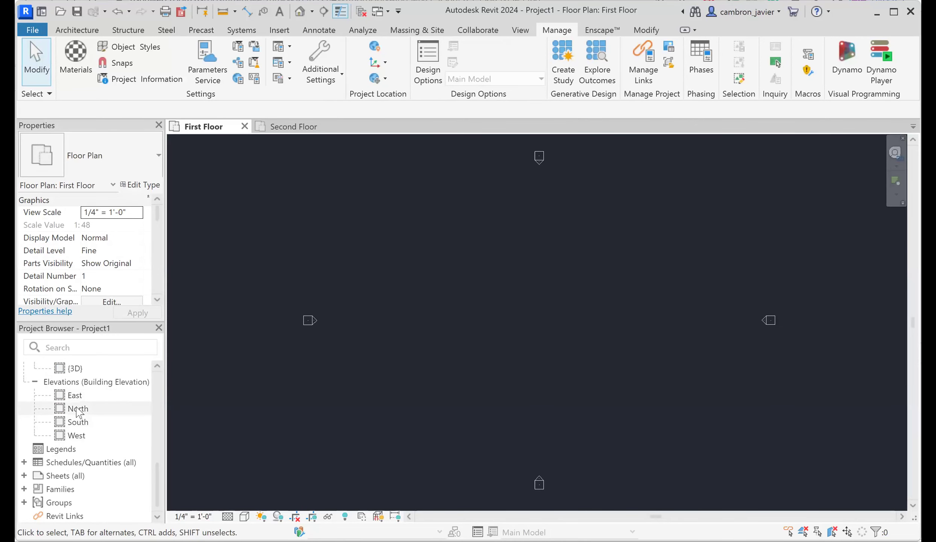
pyautogui.click(81, 410)
pyautogui.doubleClick(85, 411)
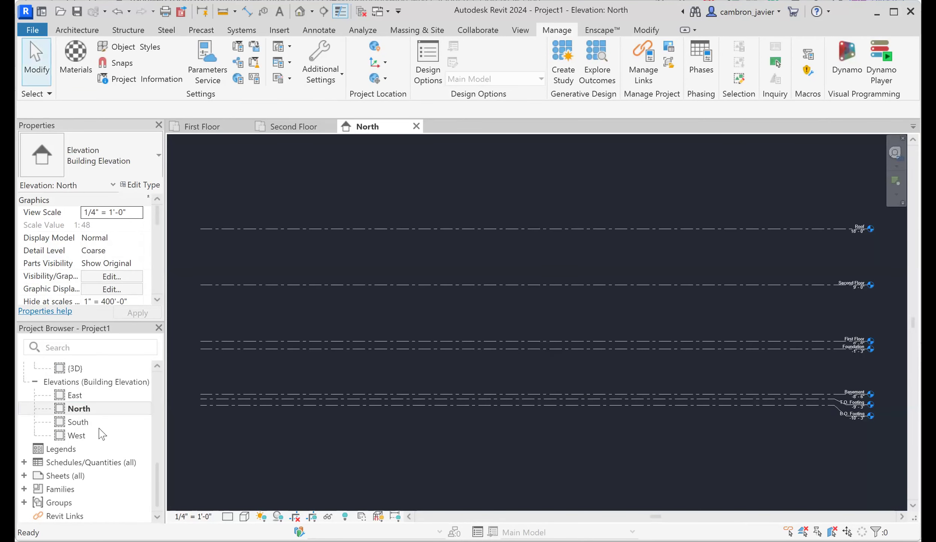
pyautogui.scroll(3, 616, 234)
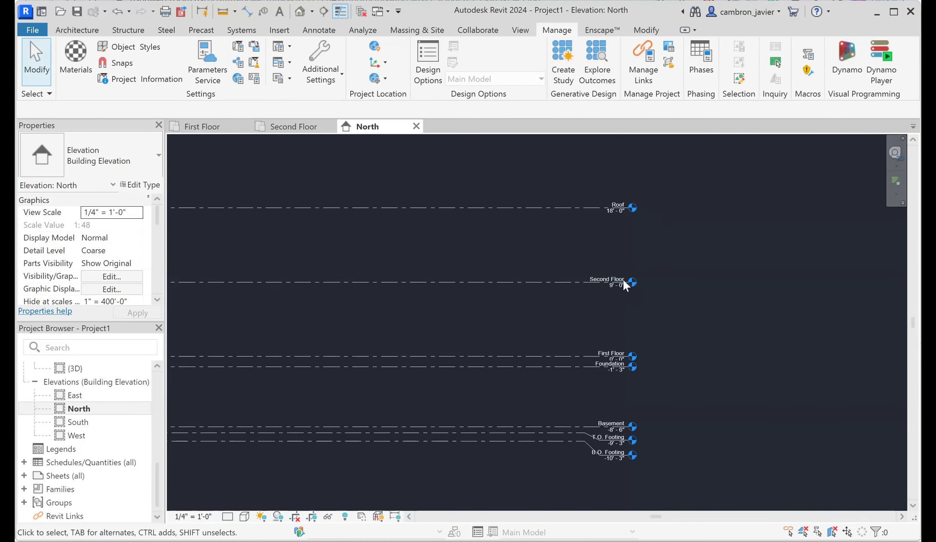
pyautogui.scroll(2, 621, 281)
# Step: Inspect the Second Floor, Foundation and B.O. Footing levels, then clear the selection
pyautogui.click(610, 284)
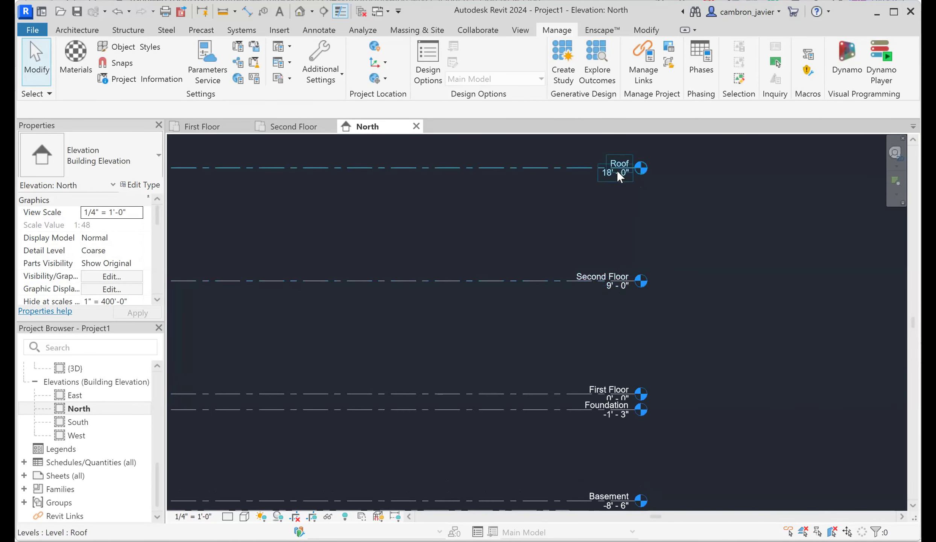
pyautogui.scroll(-1, 606, 281)
pyautogui.scroll(-1, 600, 332)
pyautogui.click(588, 363)
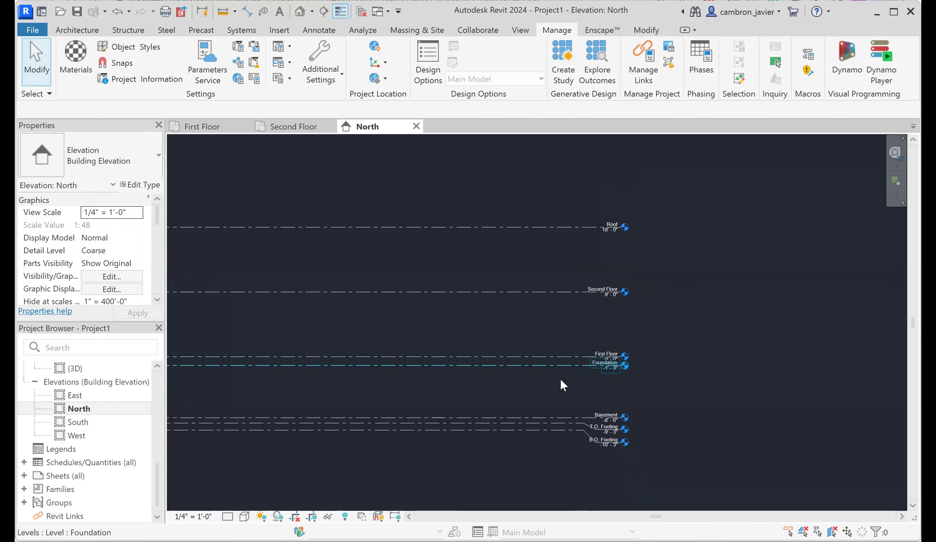
pyautogui.click(555, 429)
pyautogui.click(560, 389)
pyautogui.scroll(3, 618, 471)
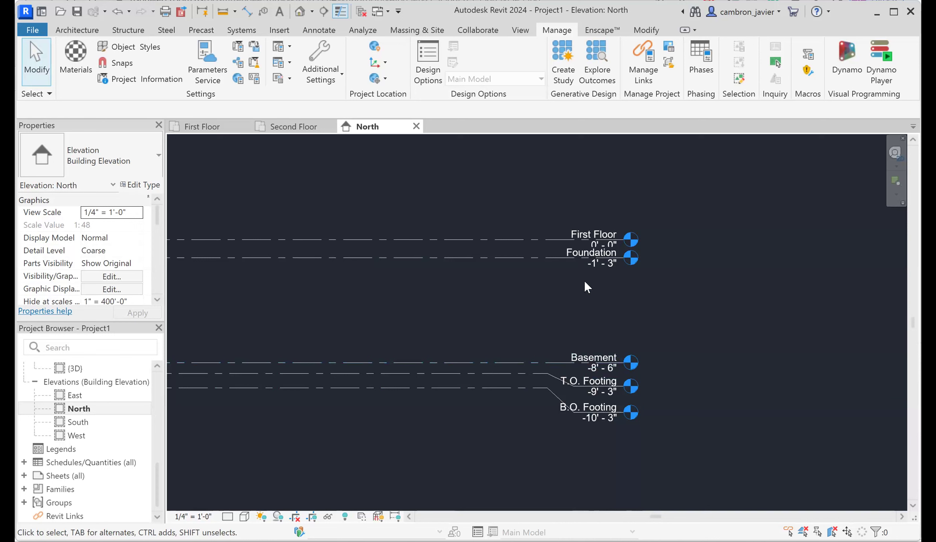
# Step: Hide the Foundation, Basement, T.O. Footing and B.O. Footing levels in the North elevation
pyautogui.click(465, 258)
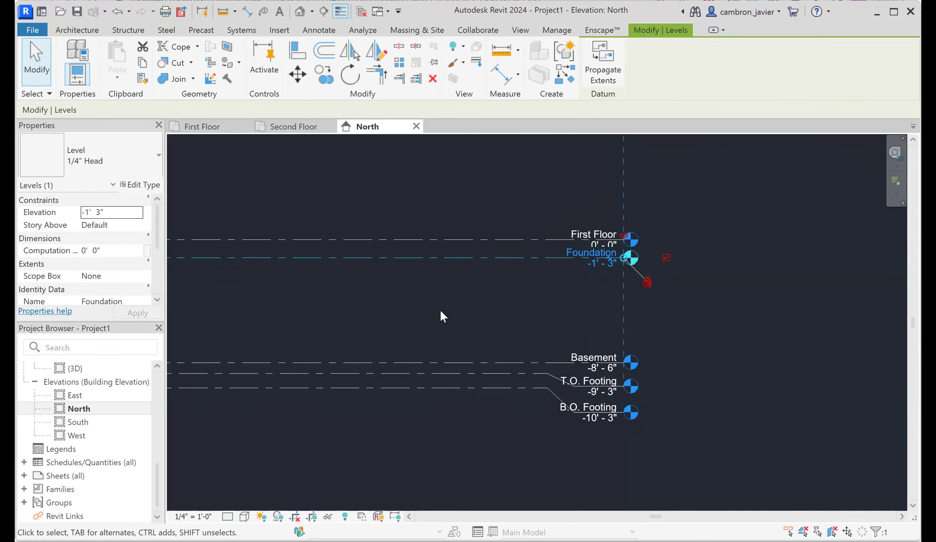
pyautogui.keyDown('ctrl'); pyautogui.click(450, 361); pyautogui.keyUp('ctrl')
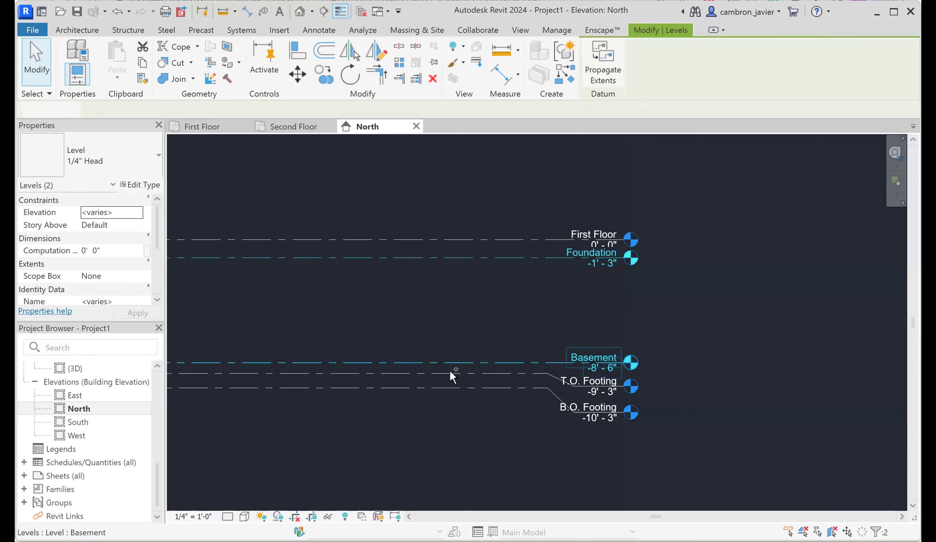
pyautogui.keyDown('ctrl'); pyautogui.click(450, 373); pyautogui.keyUp('ctrl')
pyautogui.keyDown('ctrl'); pyautogui.click(455, 387); pyautogui.keyUp('ctrl')
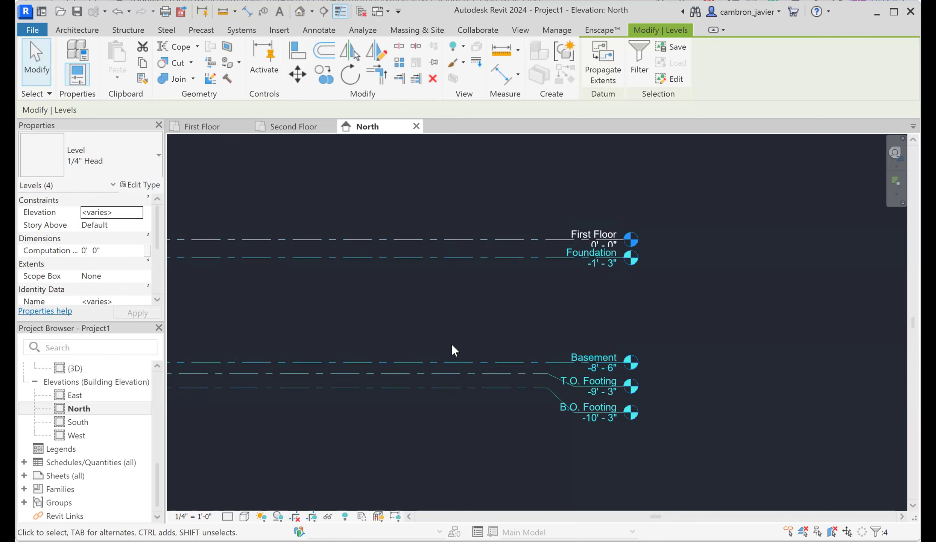
pyautogui.rightClick(457, 363)
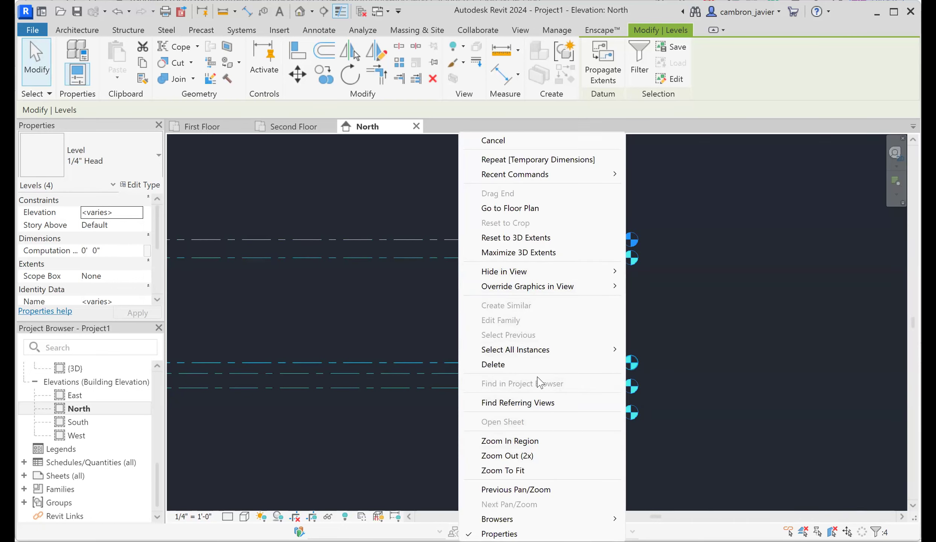
pyautogui.moveTo(521, 278)
pyautogui.moveTo(612, 276)
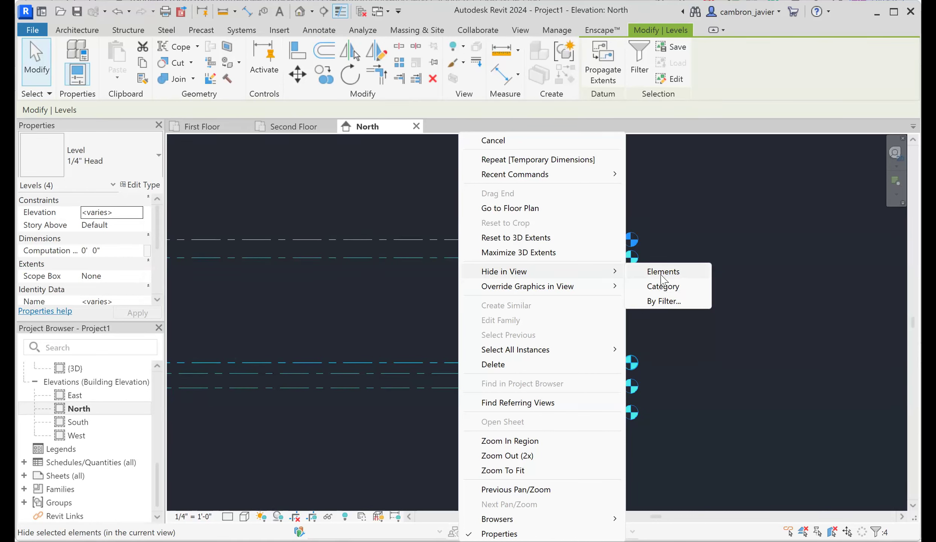
pyautogui.click(662, 273)
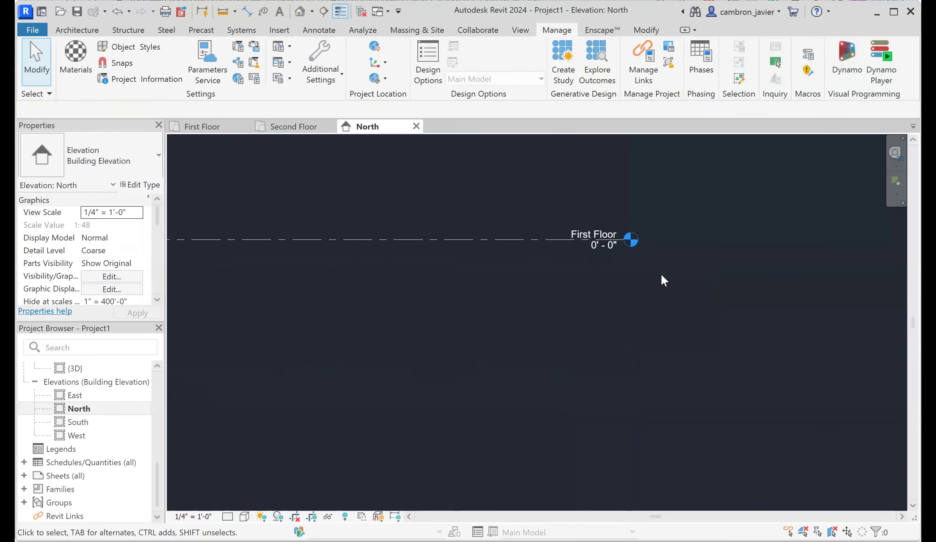
# Step: Review the four hidden levels in Reveal Hidden Elements mode, then exit the mode
pyautogui.click(344, 517)
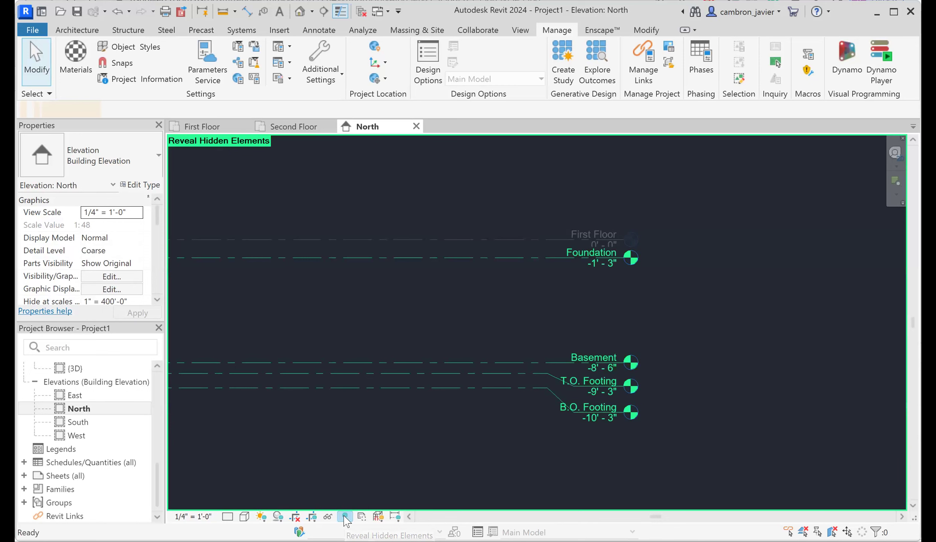
pyautogui.click(511, 256)
pyautogui.keyDown('ctrl'); pyautogui.click(516, 361); pyautogui.keyUp('ctrl')
pyautogui.keyDown('ctrl'); pyautogui.click(506, 373); pyautogui.keyUp('ctrl')
pyautogui.keyDown('ctrl'); pyautogui.click(501, 386); pyautogui.keyUp('ctrl')
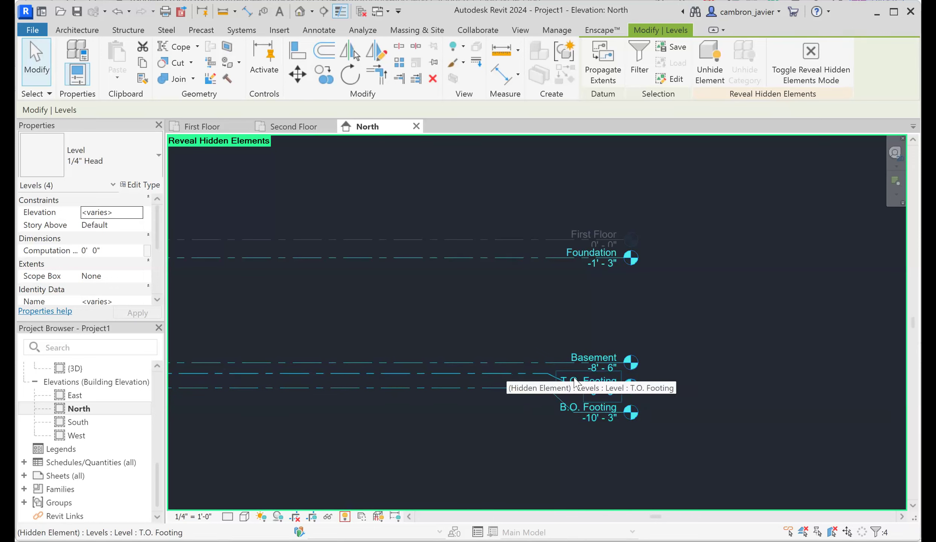
pyautogui.rightClick(508, 377)
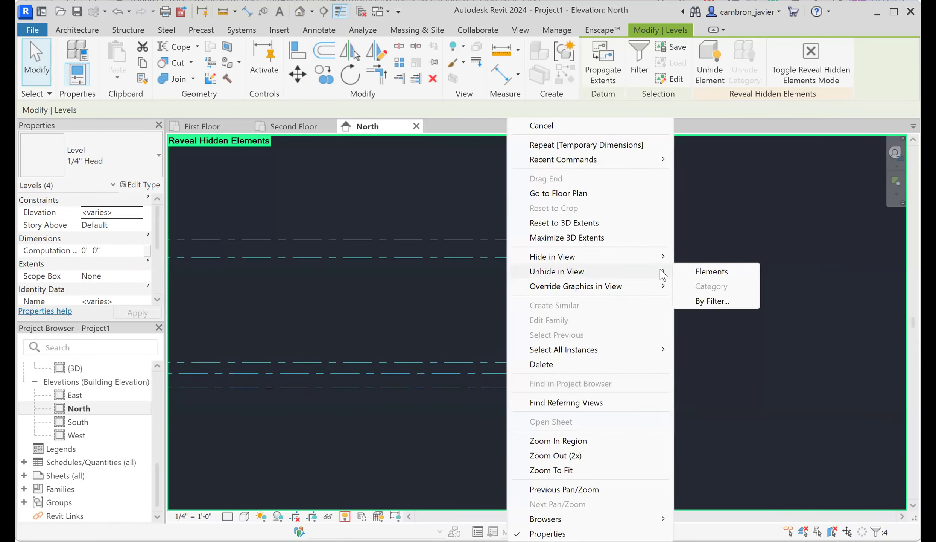
pyautogui.click(701, 272)
pyautogui.click(466, 307)
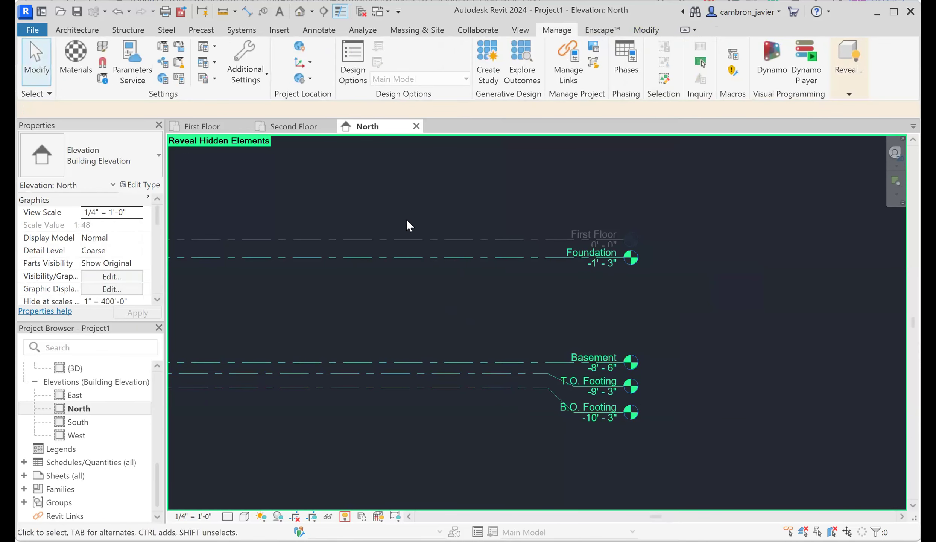
pyautogui.click(345, 516)
pyautogui.scroll(-4, 576, 356)
pyautogui.scroll(1, 559, 320)
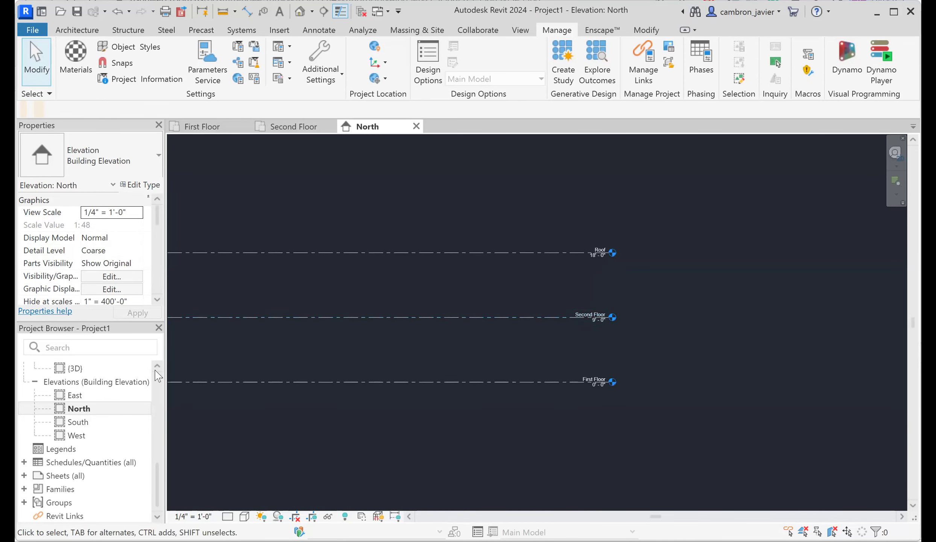
# Step: Hide the Foundation level in the East elevation
pyautogui.doubleClick(80, 396)
pyautogui.scroll(-3, 440, 230)
pyautogui.scroll(1, 730, 337)
pyautogui.scroll(1, 689, 349)
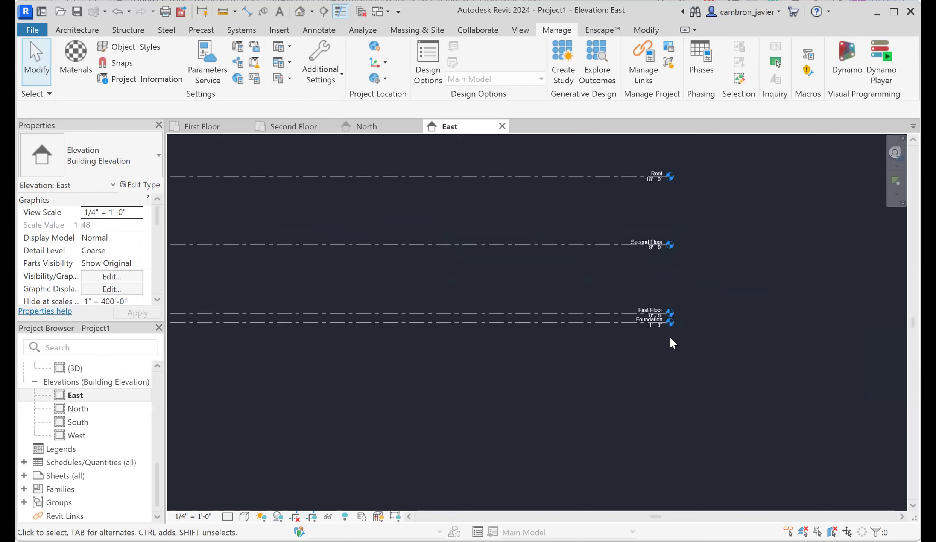
pyautogui.click(621, 323)
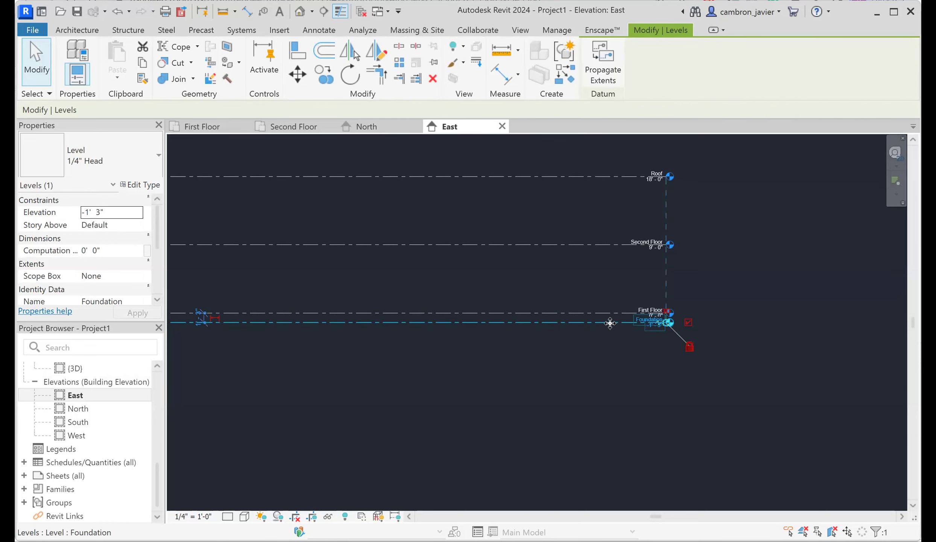
pyautogui.rightClick(610, 323)
pyautogui.moveTo(663, 275)
pyautogui.click(795, 270)
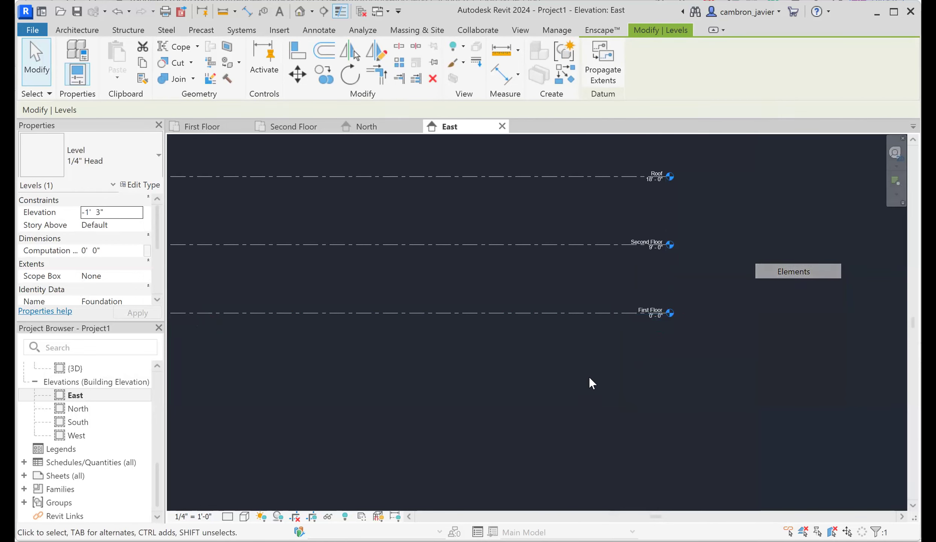
# Step: In the South elevation, select the Foundation, T.O. Footing, B.O. Footing and Basement levels
pyautogui.doubleClick(86, 422)
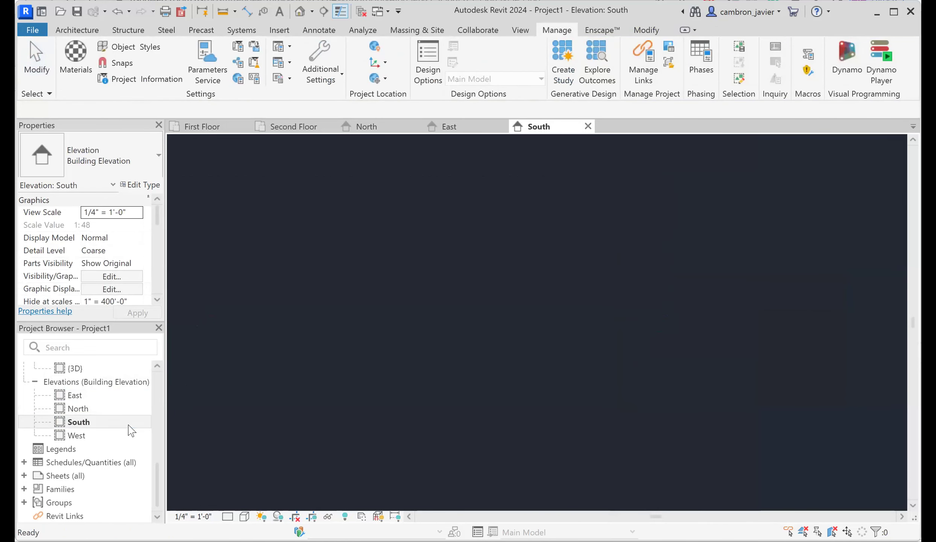
pyautogui.scroll(5, 660, 334)
pyautogui.click(654, 323)
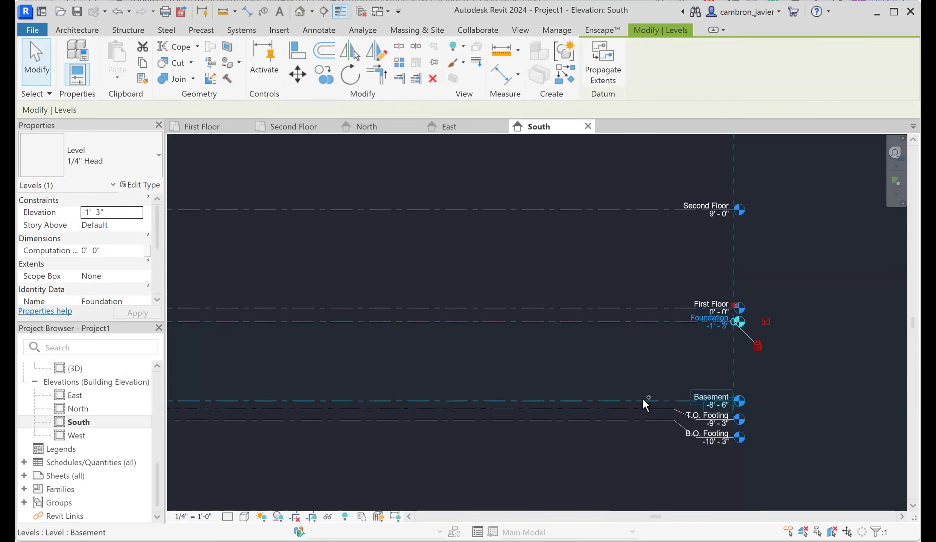
pyautogui.keyDown('ctrl'); pyautogui.click(632, 409); pyautogui.keyUp('ctrl')
pyautogui.keyDown('ctrl'); pyautogui.click(614, 419); pyautogui.keyUp('ctrl')
pyautogui.keyDown('ctrl'); pyautogui.click(618, 402); pyautogui.keyUp('ctrl')
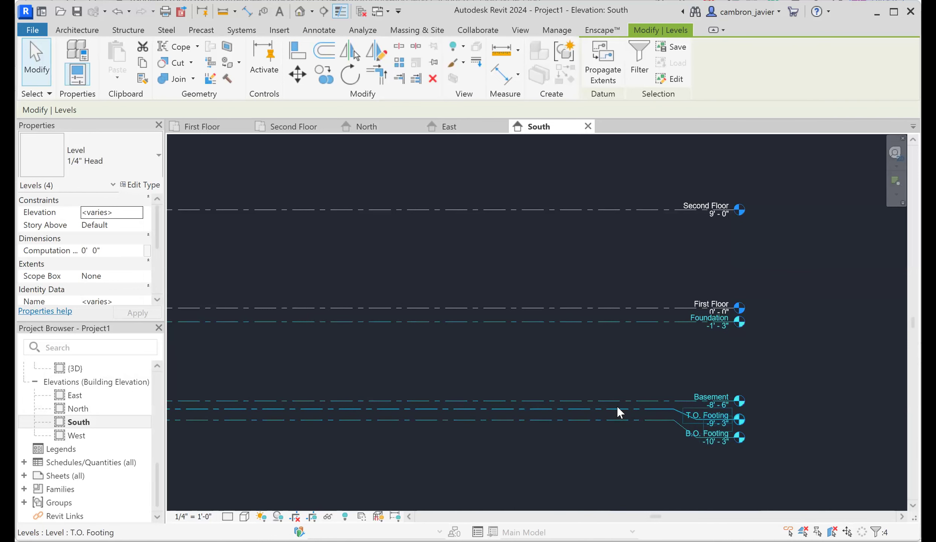
pyautogui.rightClick(679, 143)
pyautogui.moveTo(677, 139)
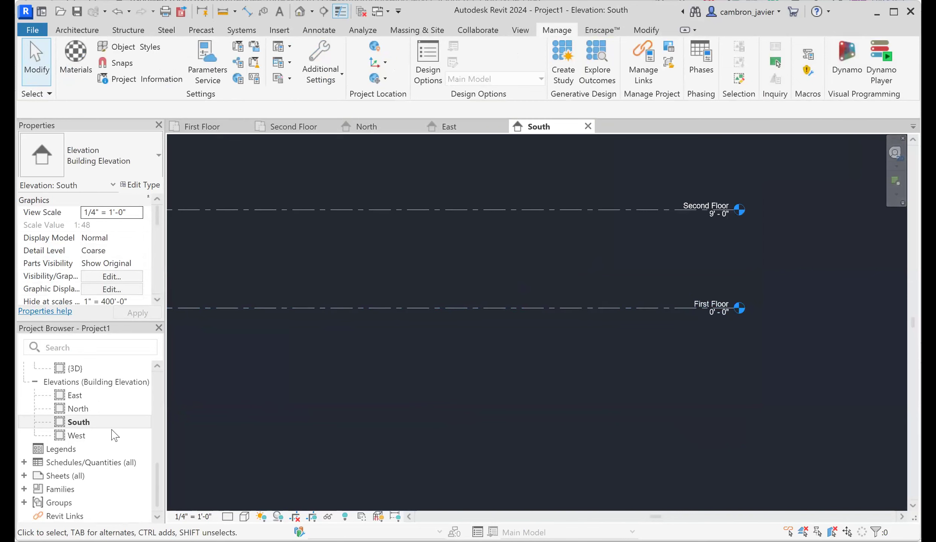
# Step: Hide the Foundation, Basement, T.O. Footing and B.O. Footing levels in the West elevation
pyautogui.doubleClick(77, 435)
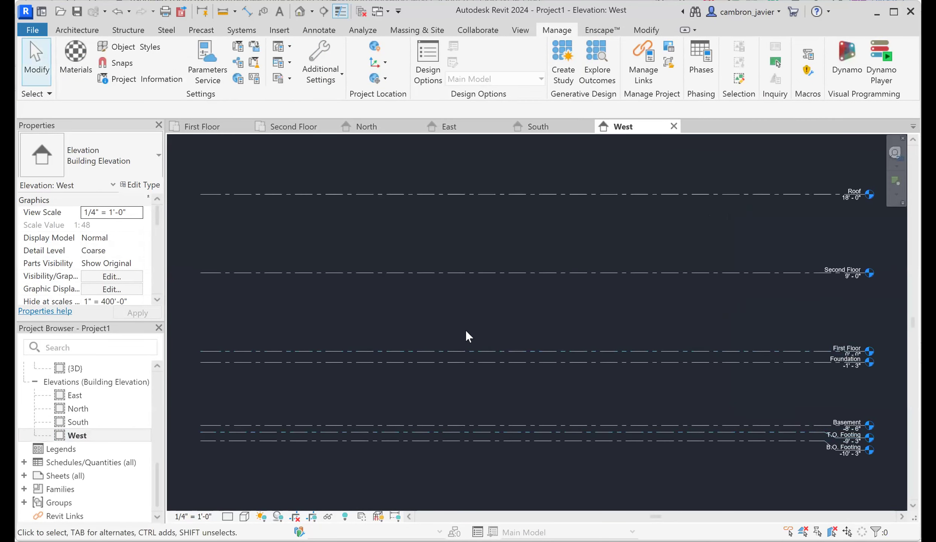
pyautogui.scroll(2, 773, 404)
pyautogui.click(695, 331)
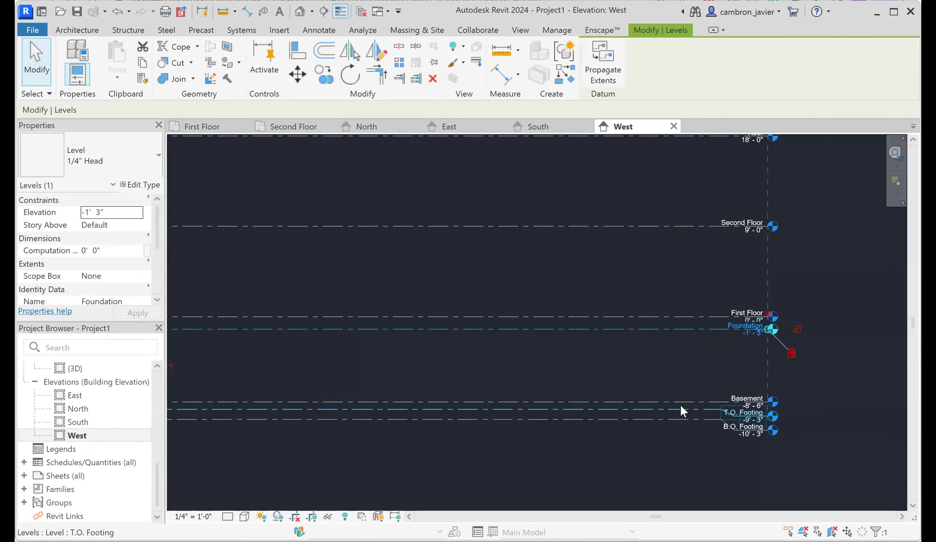
pyautogui.keyDown('ctrl'); pyautogui.click(679, 401); pyautogui.keyUp('ctrl')
pyautogui.keyDown('ctrl'); pyautogui.click(679, 410); pyautogui.keyUp('ctrl')
pyautogui.keyDown('ctrl'); pyautogui.click(678, 419); pyautogui.keyUp('ctrl')
pyautogui.rightClick(677, 420)
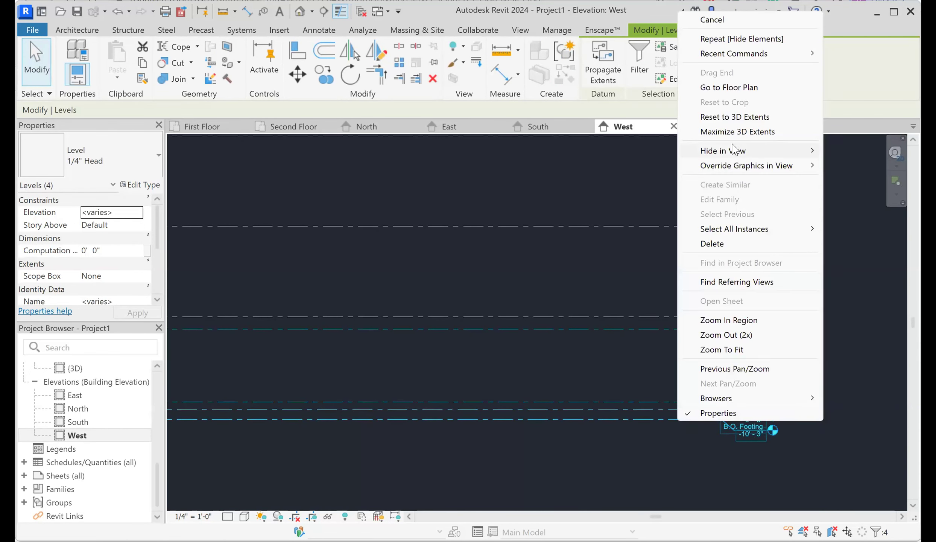
pyautogui.moveTo(733, 151)
pyautogui.click(847, 152)
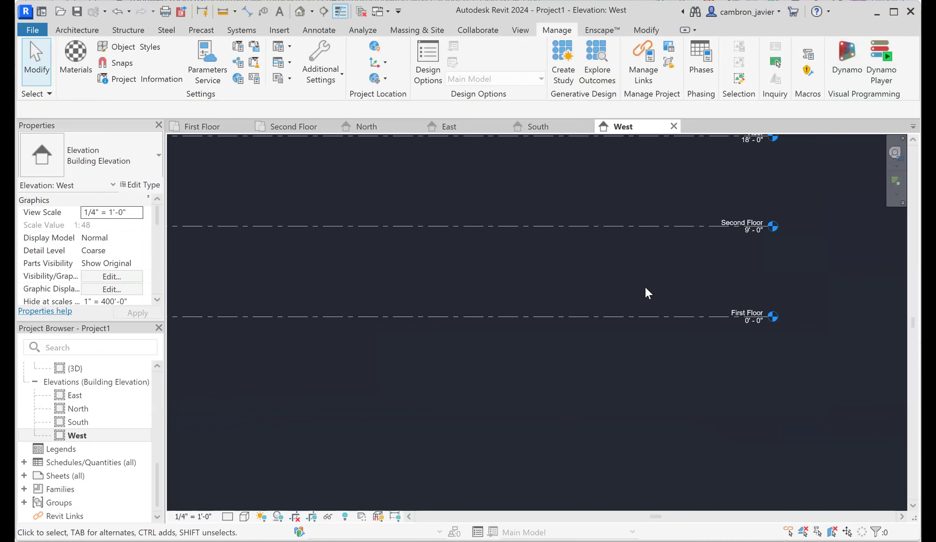
pyautogui.scroll(2, 779, 205)
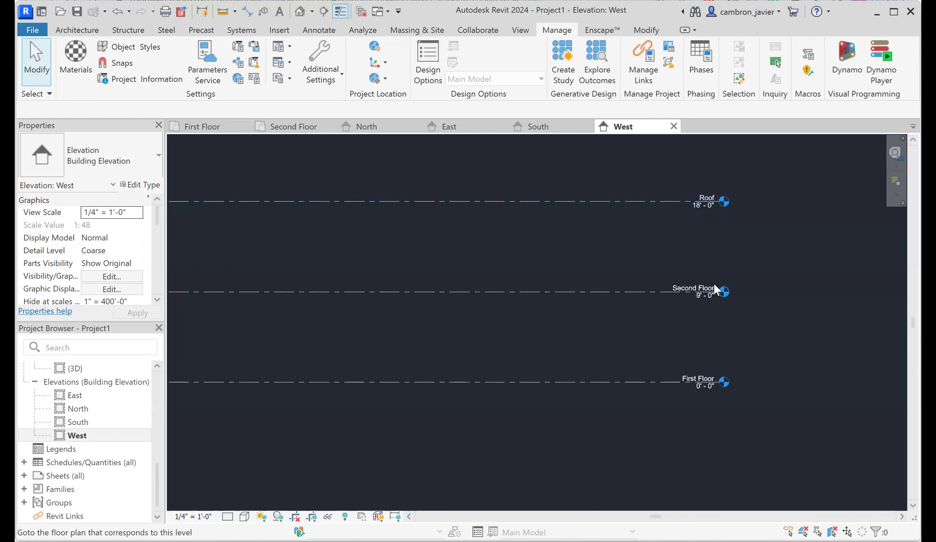
# Step: Change the Second Floor level elevation from 9' 0" to 10' 0"
pyautogui.scroll(2, 715, 293)
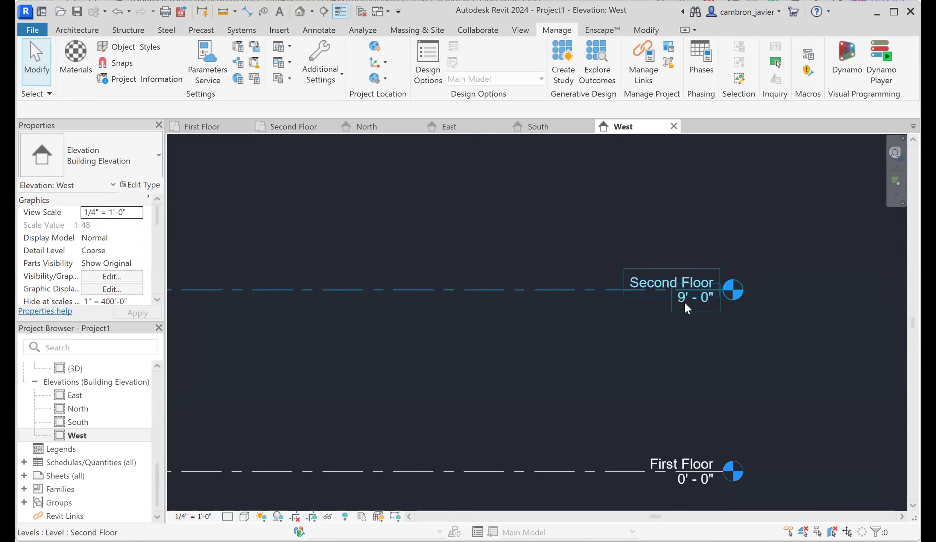
pyautogui.click(688, 306)
pyautogui.click(660, 320)
pyautogui.click(682, 304)
pyautogui.click(683, 302)
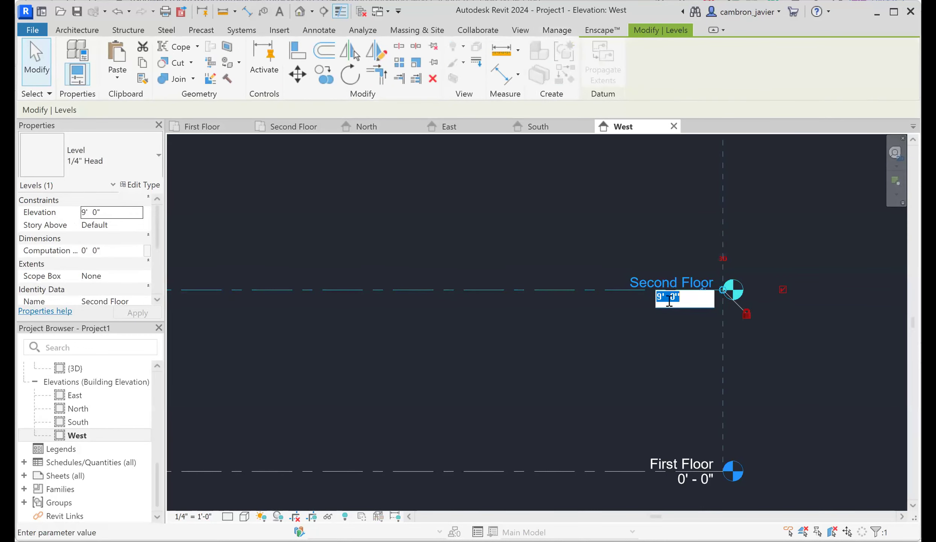
pyautogui.click(681, 298)
pyautogui.press('BackSpace')
pyautogui.press('BackSpace')
pyautogui.press('BackSpace')
pyautogui.press('BackSpace')
pyautogui.press('BackSpace')
pyautogui.write('10\' 0"')
pyautogui.press('Return')
# Step: Change the Roof level elevation from 18' to 20' 0"
pyautogui.scroll(-3, 658, 328)
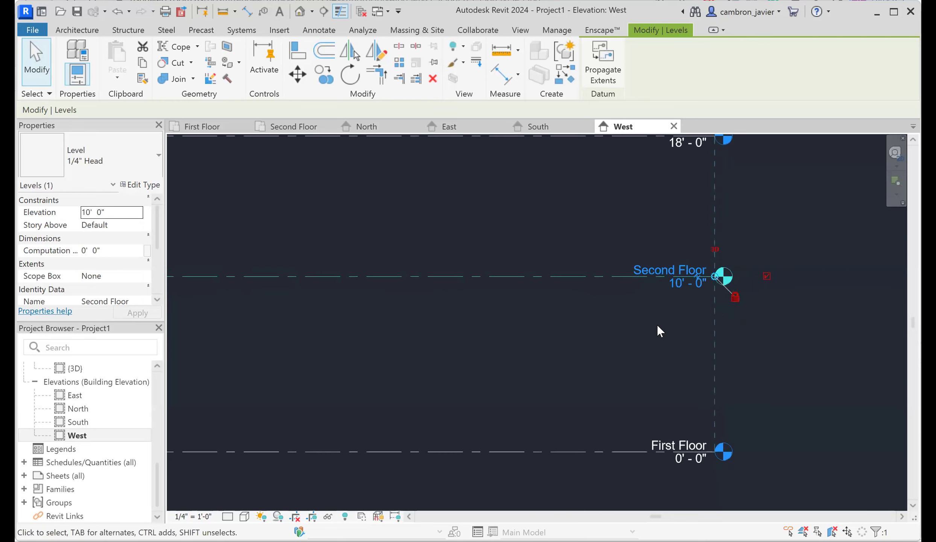
pyautogui.click(675, 171)
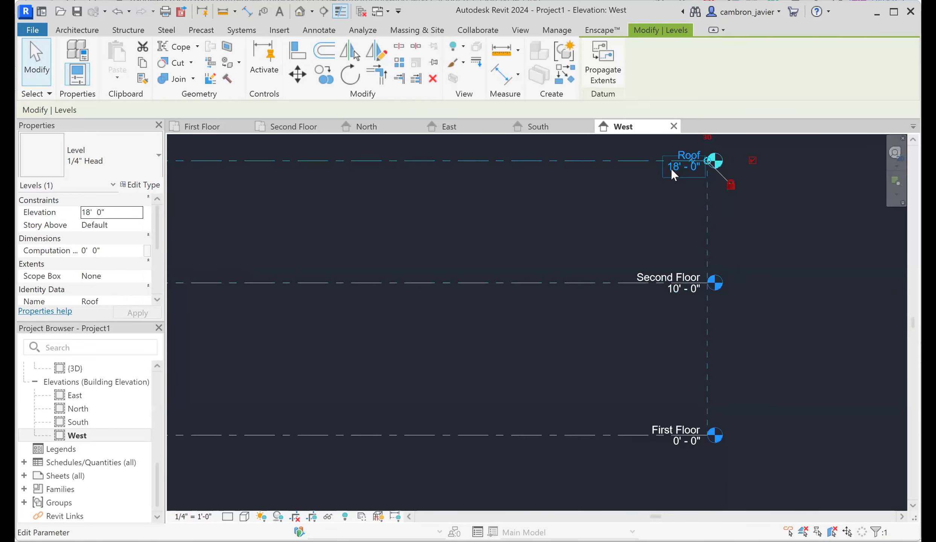
pyautogui.click(672, 169)
pyautogui.moveTo(655, 170); pyautogui.dragTo(641, 176)
pyautogui.write('20')
pyautogui.press('Return')
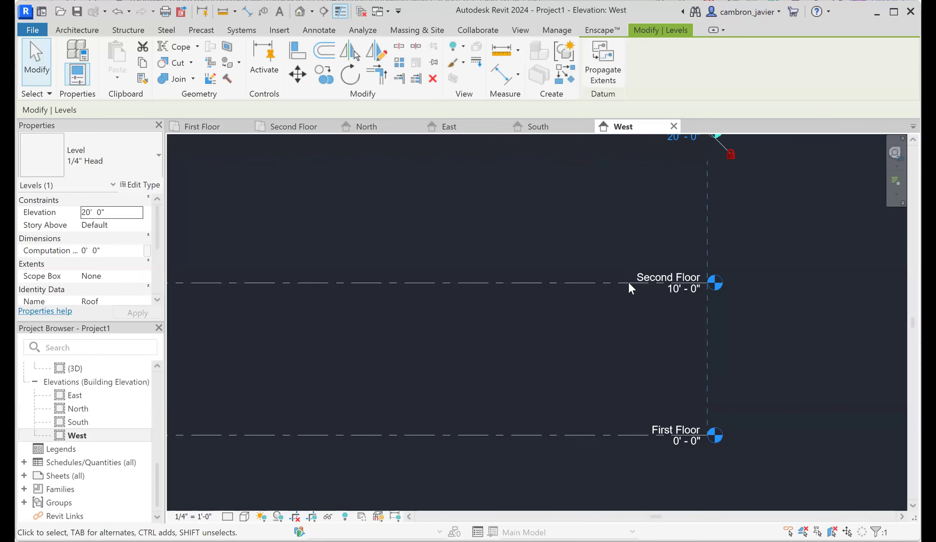
pyautogui.scroll(-4, 631, 293)
pyautogui.press('Escape')
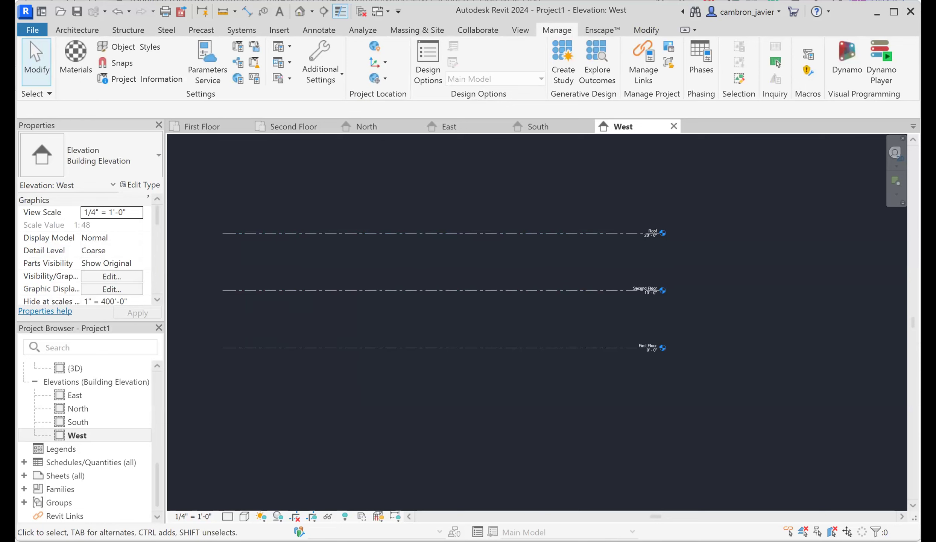
# Step: Select the Second Floor level and cancel the accidental rename, keeping its name
pyautogui.scroll(3, 657, 289)
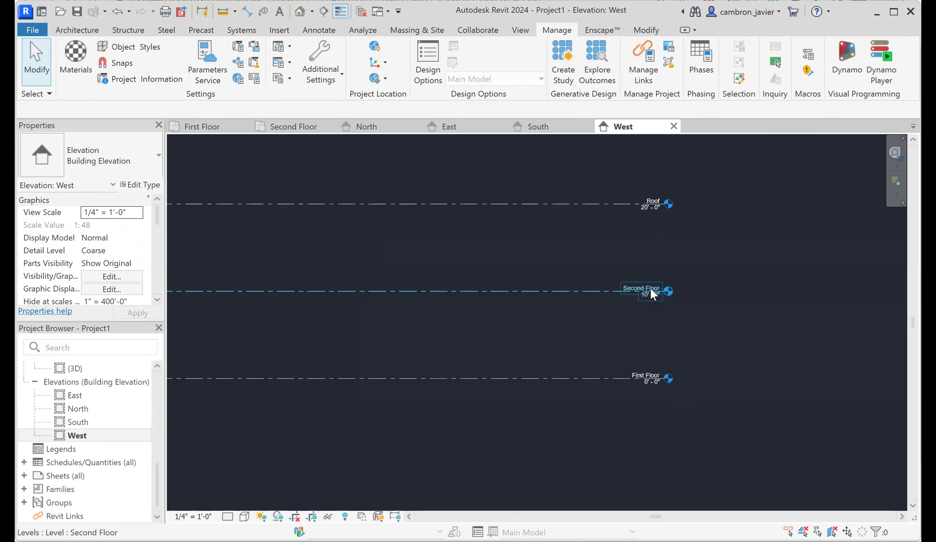
pyautogui.scroll(3, 651, 293)
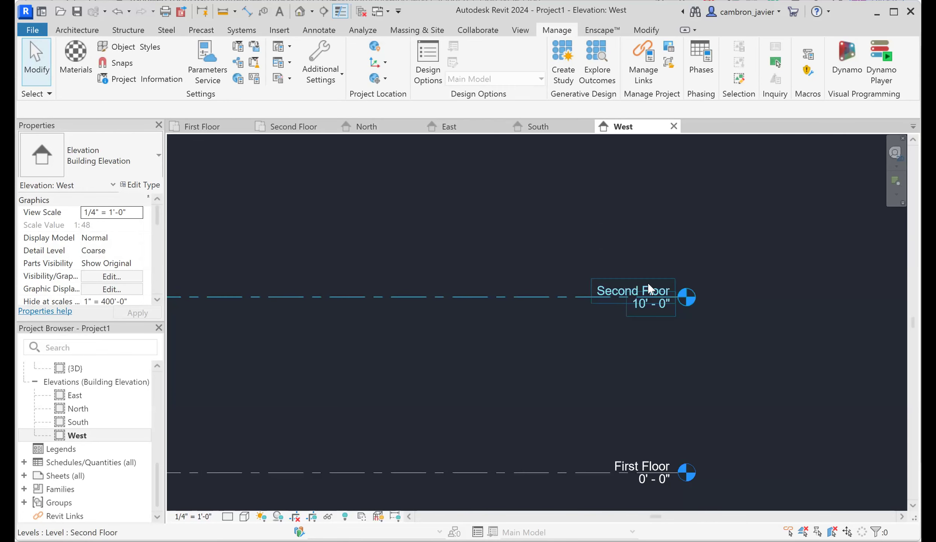
pyautogui.click(642, 295)
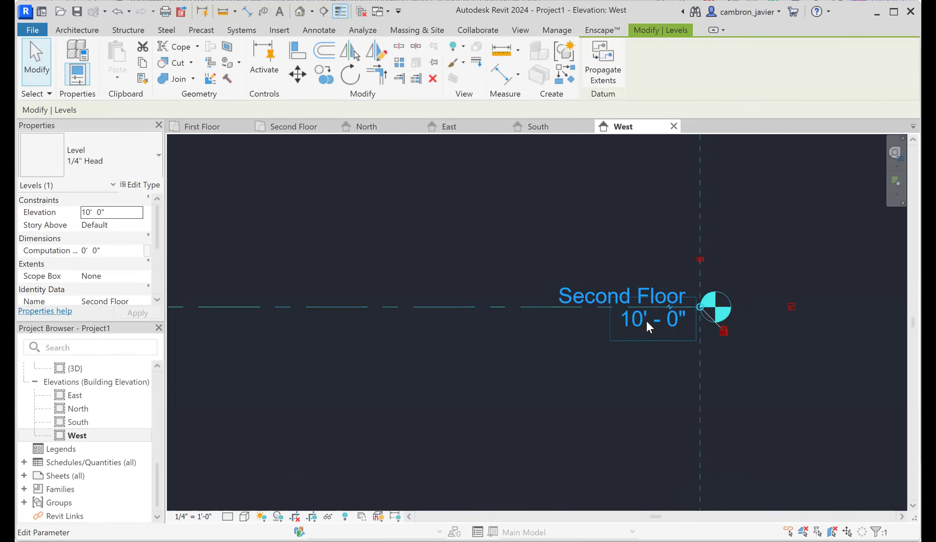
pyautogui.click(591, 299)
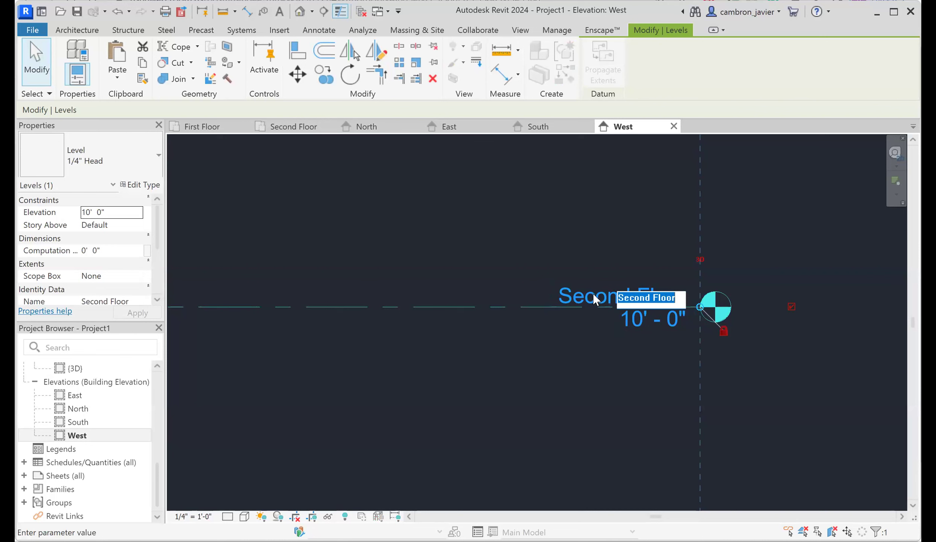
pyautogui.press('Return')
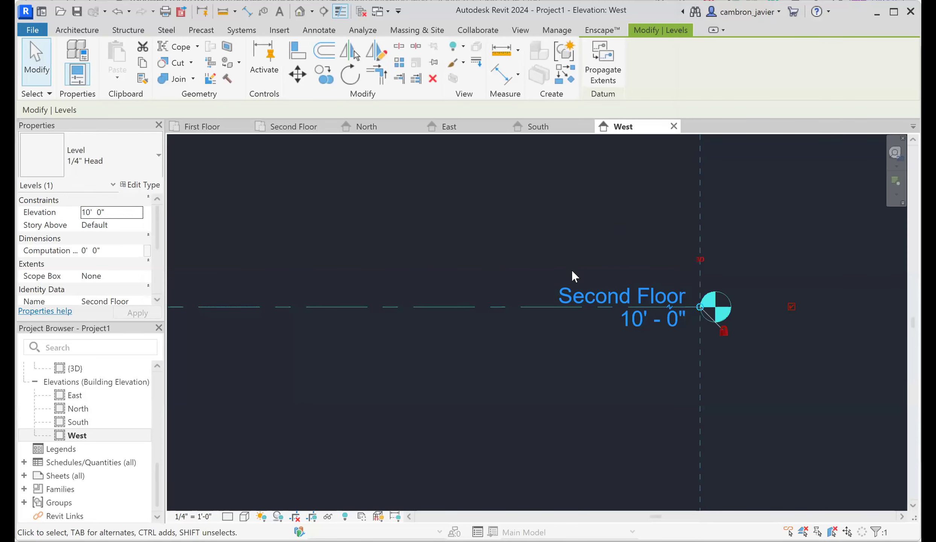
pyautogui.scroll(-1, 573, 277)
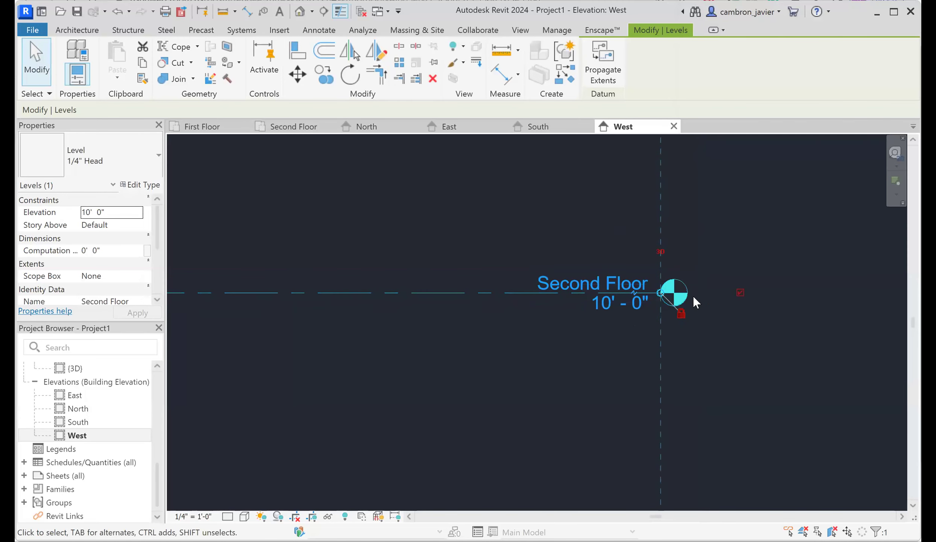
pyautogui.click(508, 225)
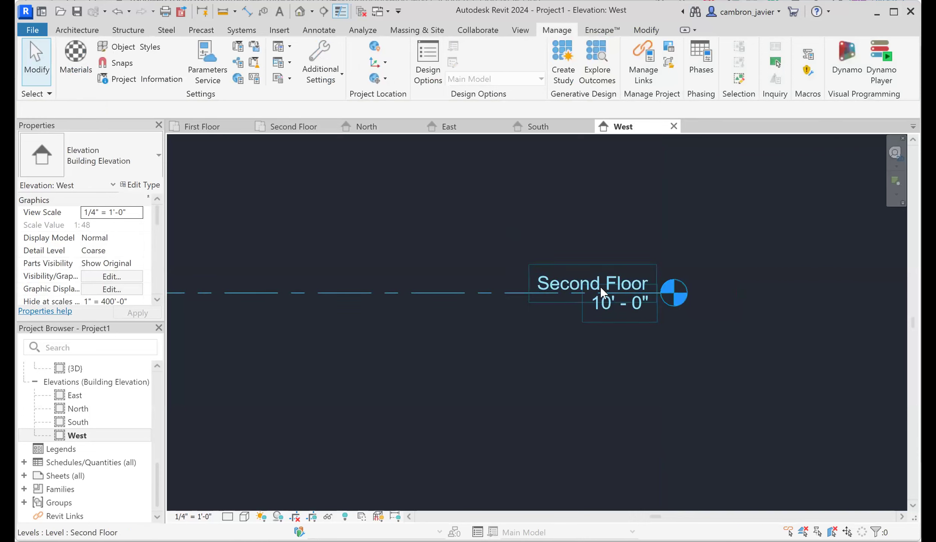
# Step: Add an elbow to the Second Floor level line and drag its tag below the line
pyautogui.click(484, 292)
pyautogui.scroll(-2, 484, 293)
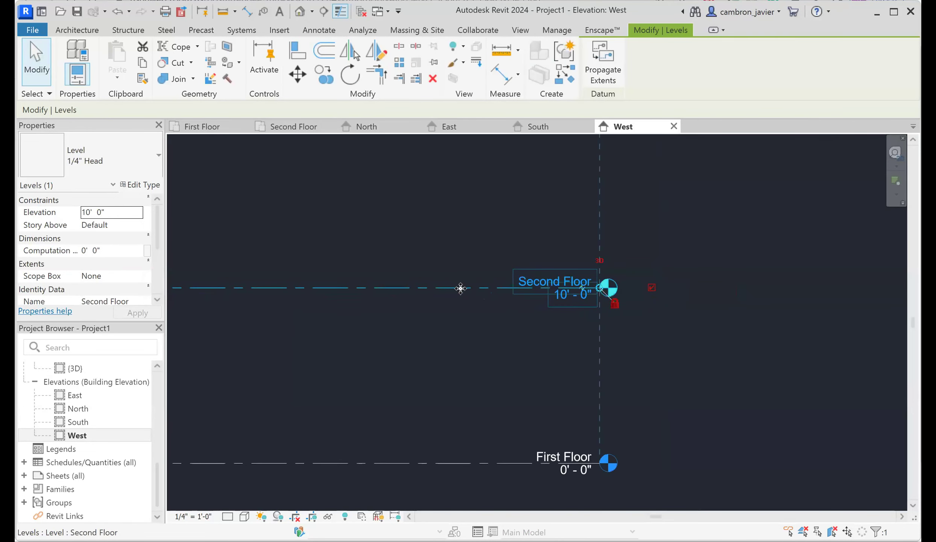
pyautogui.scroll(1, 598, 309)
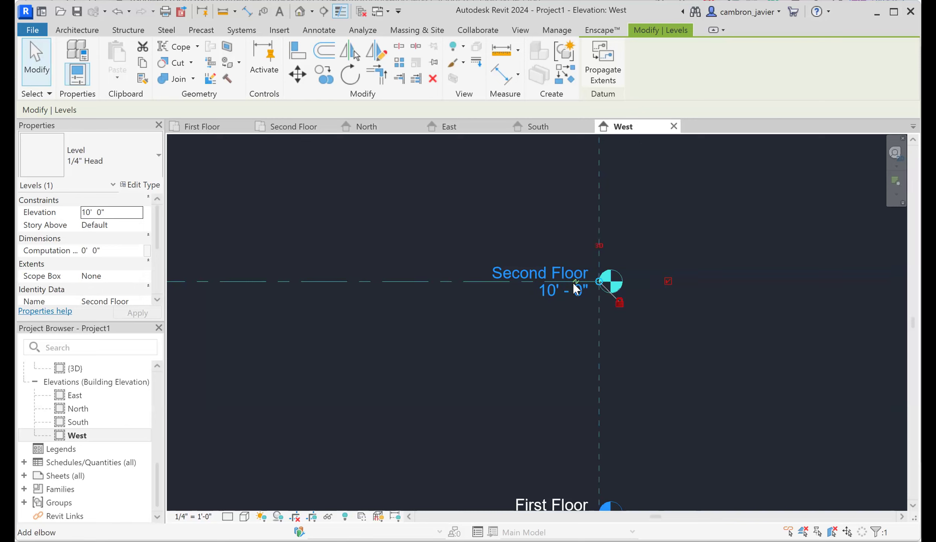
pyautogui.scroll(5, 574, 285)
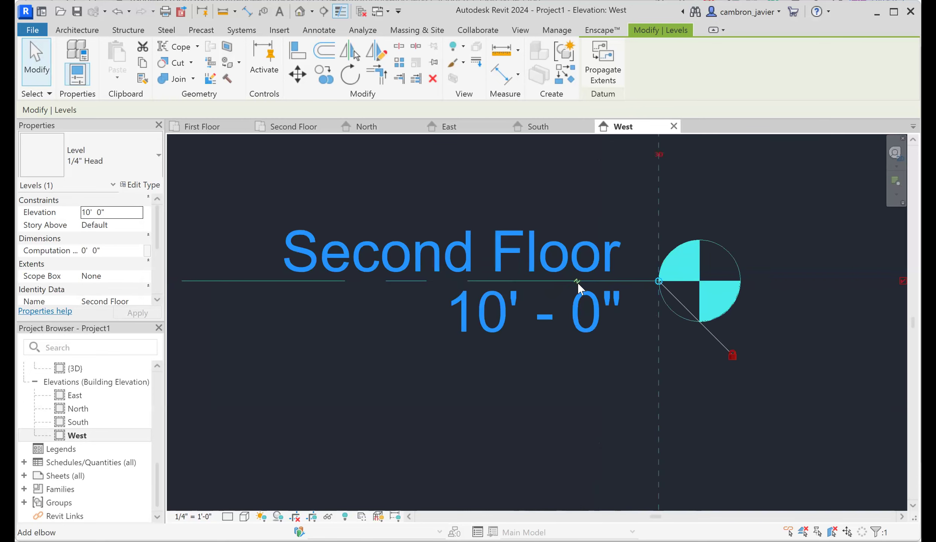
pyautogui.scroll(4, 580, 289)
pyautogui.scroll(-8, 579, 289)
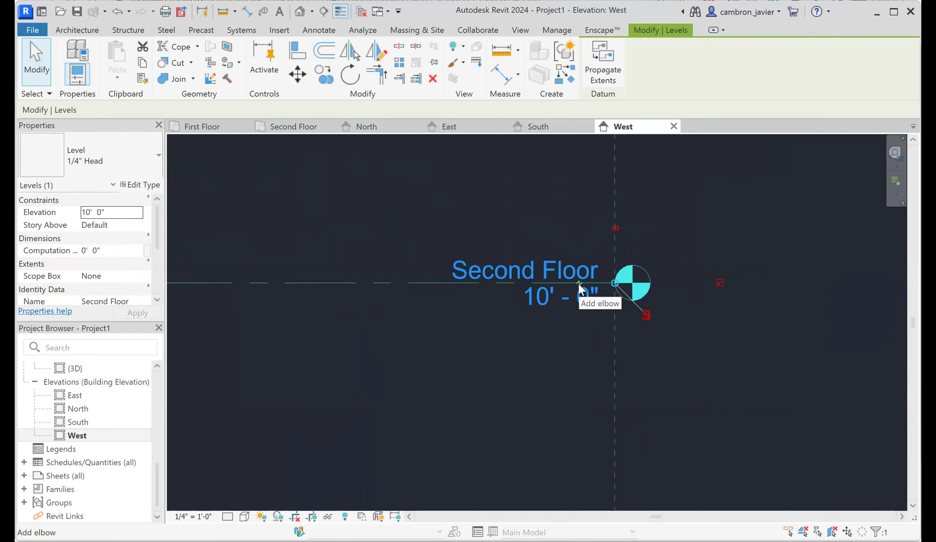
pyautogui.click(579, 288)
pyautogui.scroll(-1, 574, 313)
pyautogui.moveTo(577, 314); pyautogui.dragTo(499, 339)
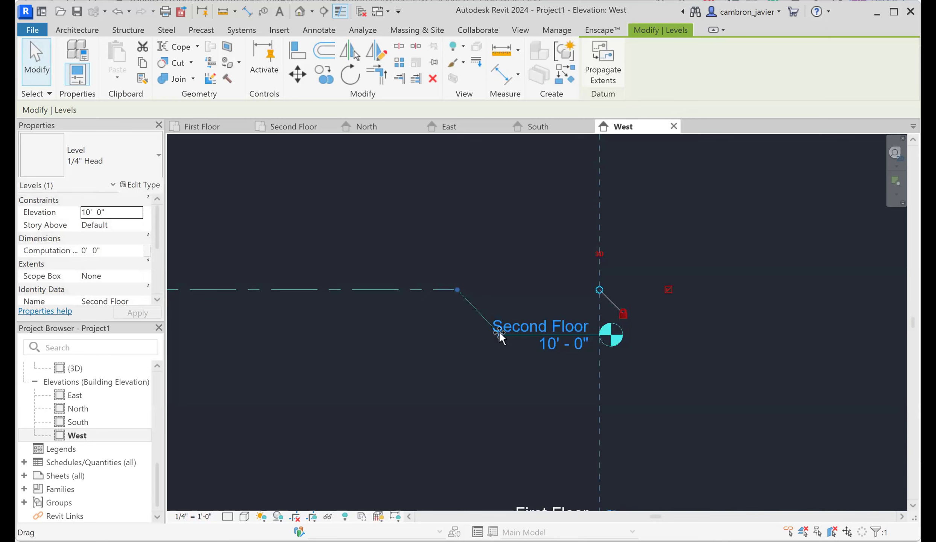
pyautogui.click(672, 328)
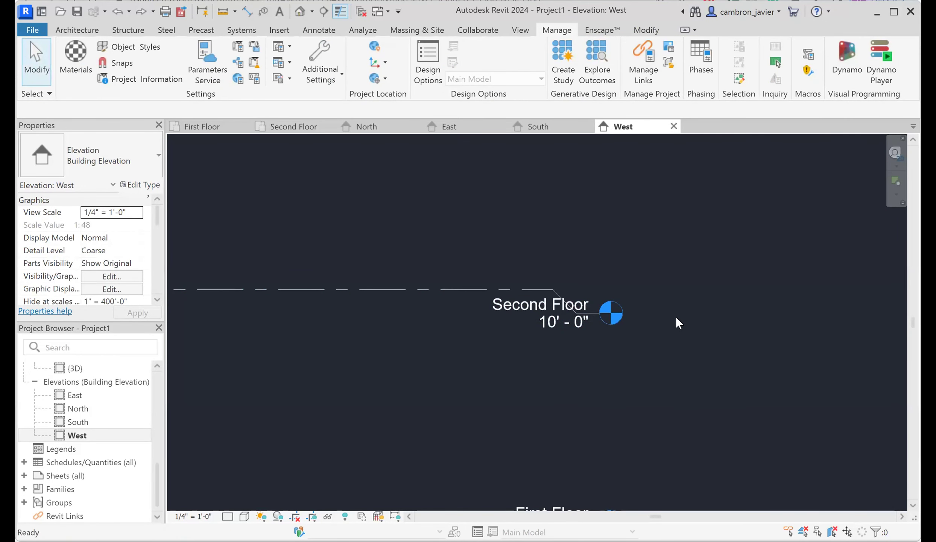
pyautogui.scroll(2, 677, 322)
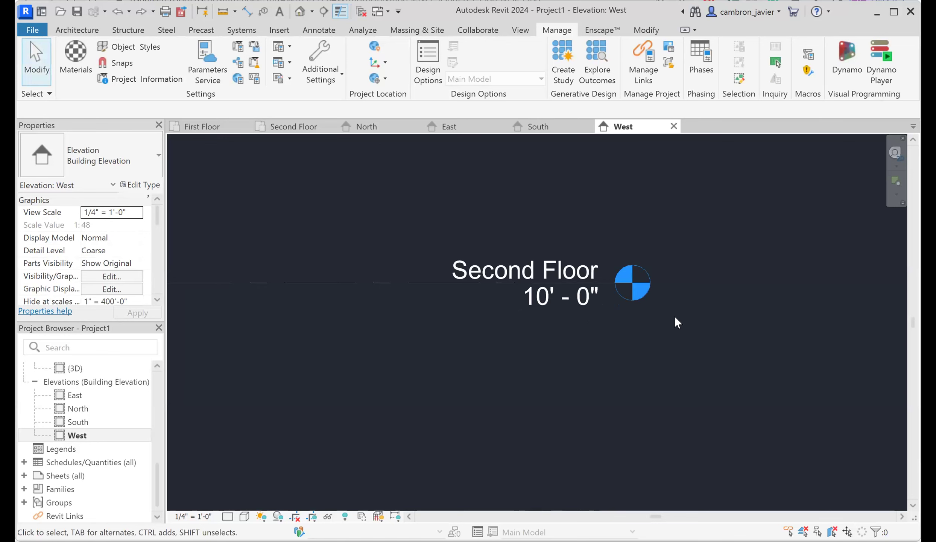
pyautogui.scroll(-4, 677, 322)
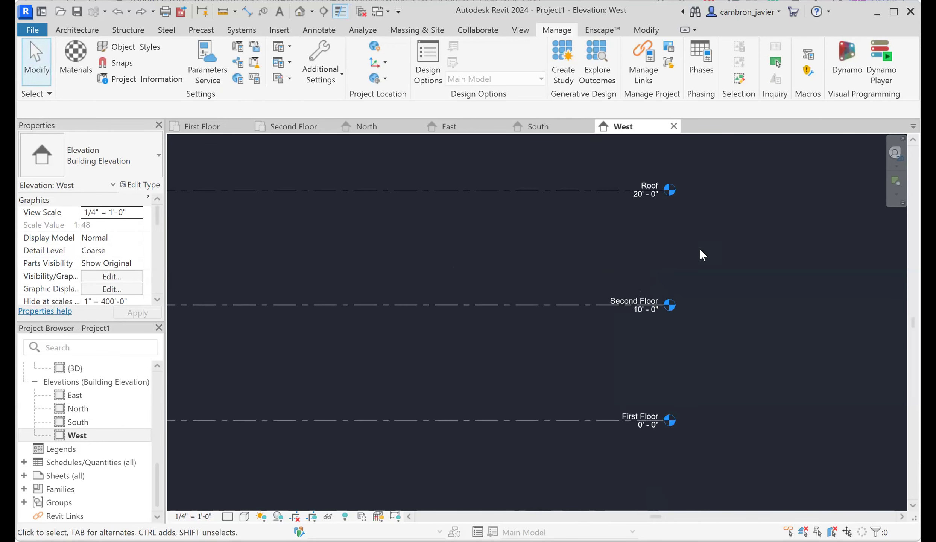
pyautogui.scroll(-3, 731, 294)
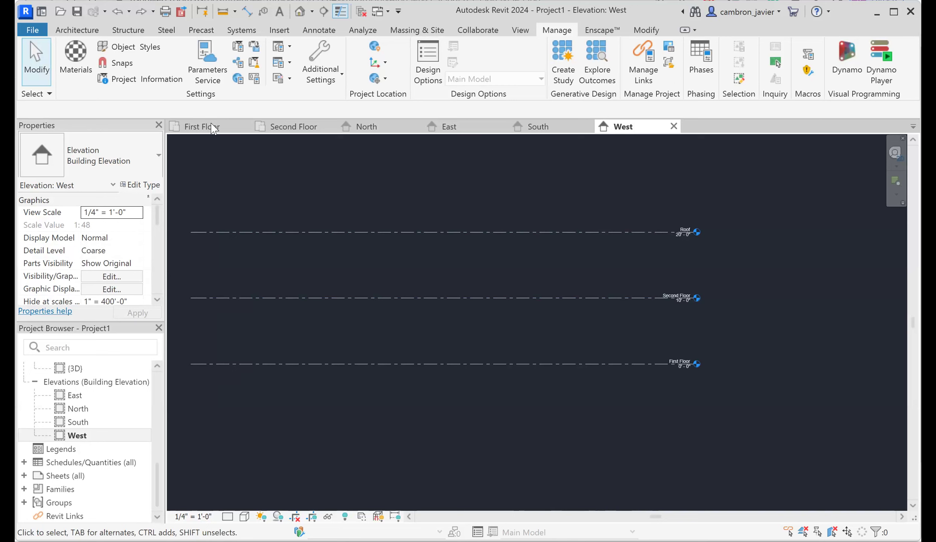
# Step: Zoom out and page through the Boseman Residence PDF to the East elevation on sheet 6
pyautogui.click(201, 127)
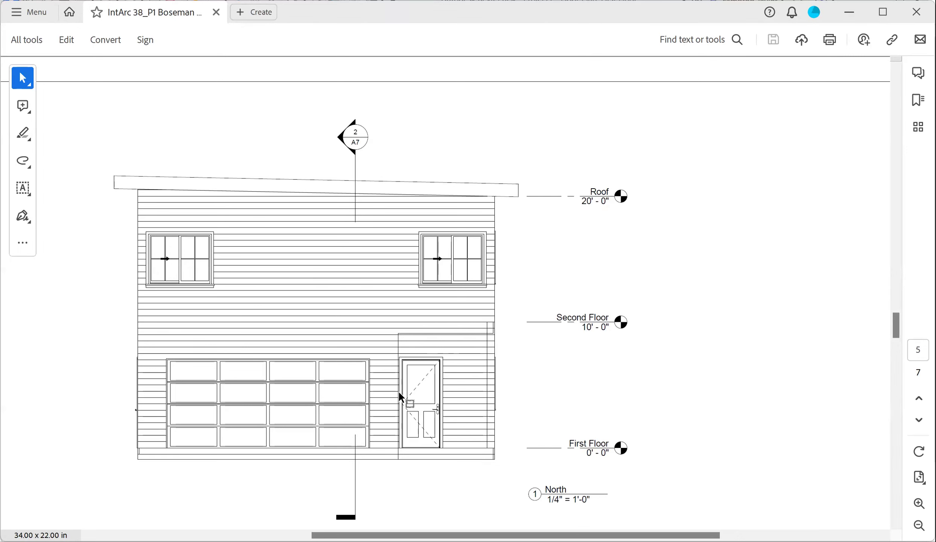
pyautogui.scroll(-4, 481, 375)
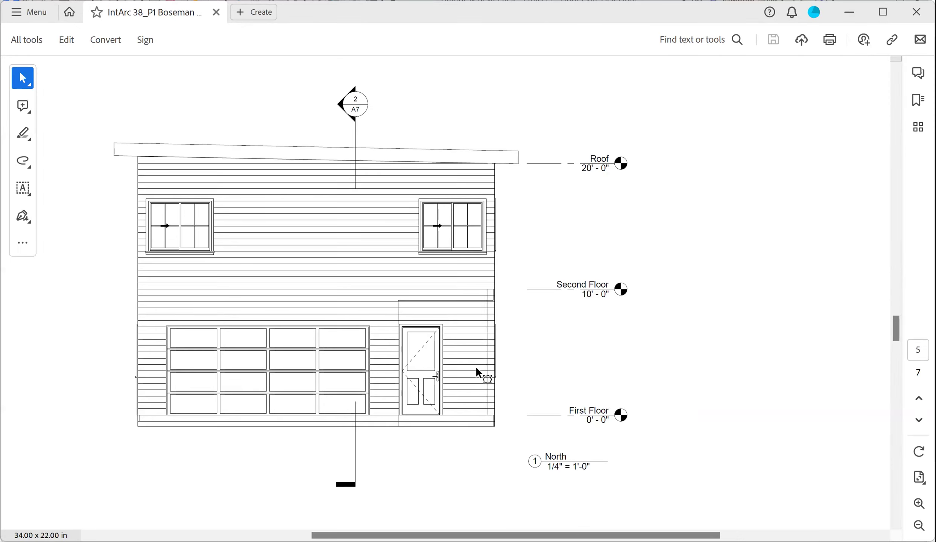
pyautogui.scroll(-4, 517, 378)
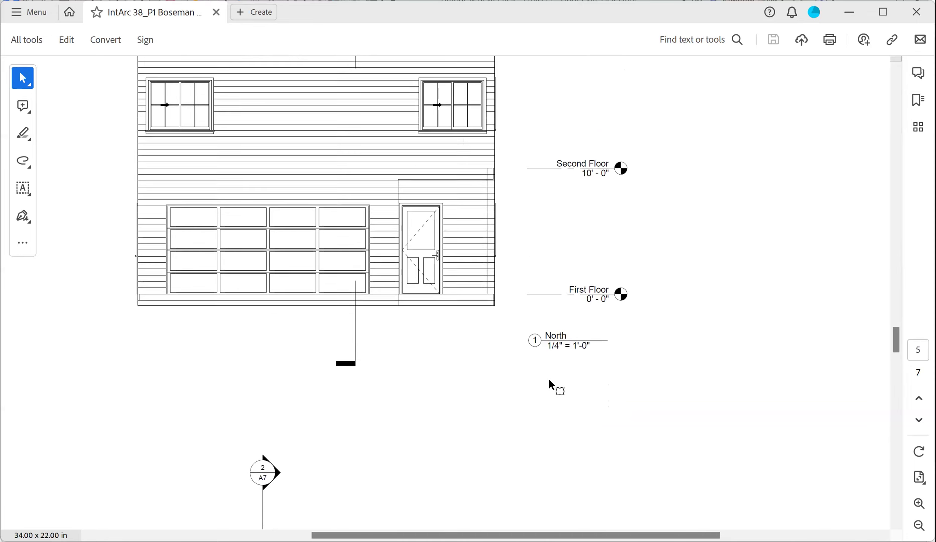
pyautogui.click(919, 525)
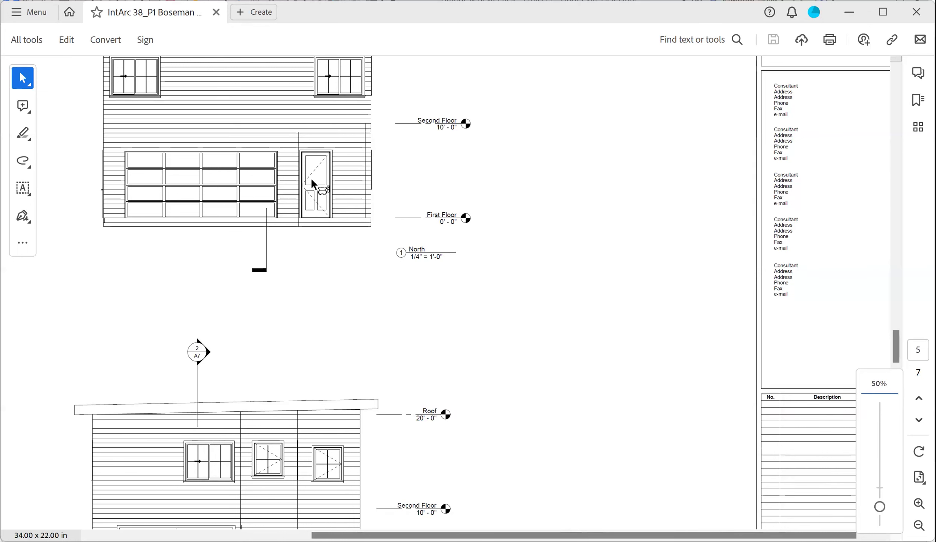
pyautogui.moveTo(882, 338); pyautogui.dragTo(885, 57)
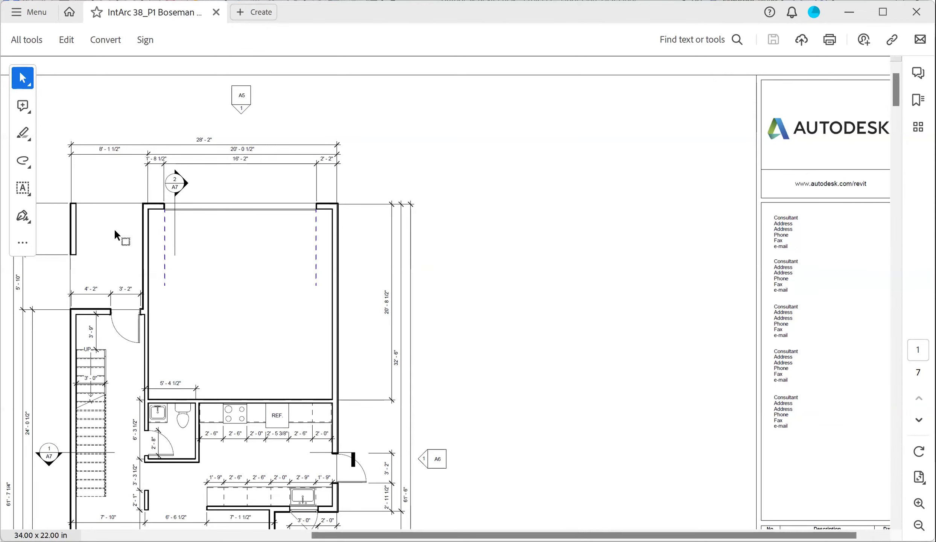
pyautogui.moveTo(894, 85); pyautogui.dragTo(912, 330)
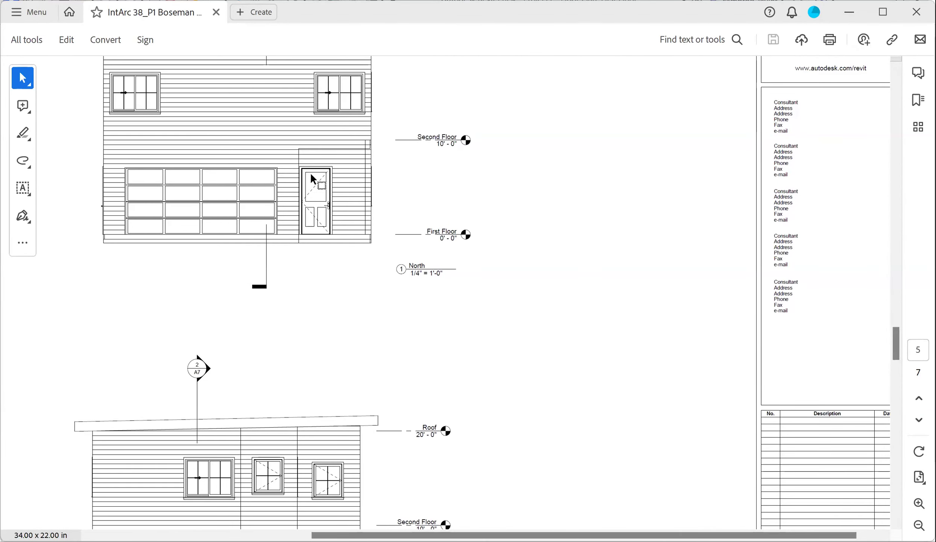
pyautogui.scroll(-3, 397, 263)
pyautogui.moveTo(898, 358); pyautogui.dragTo(903, 402)
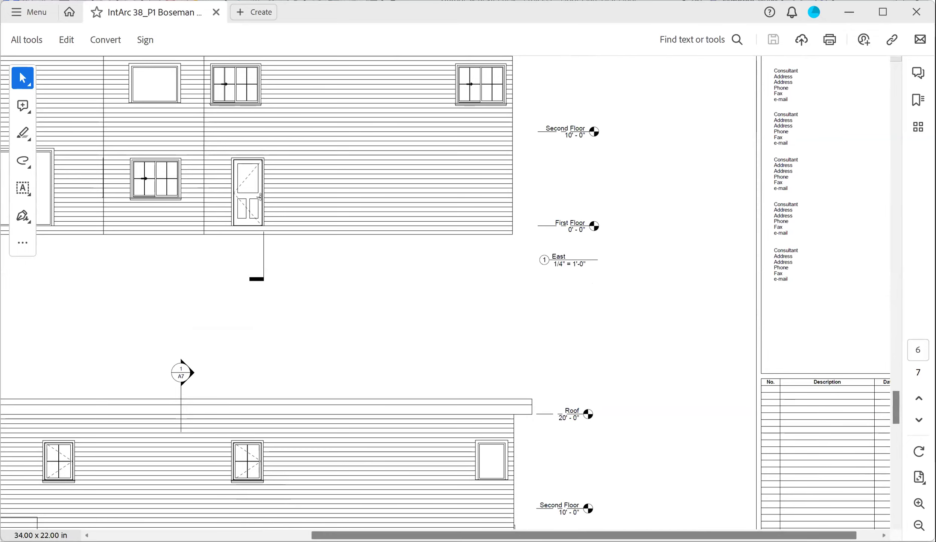
# Step: Review the West elevation on page 6, then return to the North elevation on page 5
pyautogui.hscroll(-5, 556, 455)
pyautogui.scroll(-3, 539, 324)
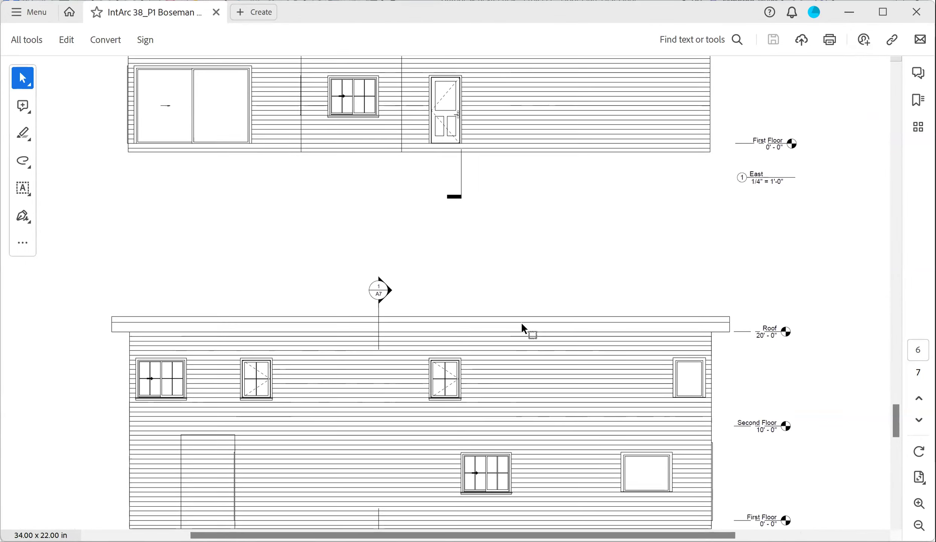
pyautogui.scroll(-2, 523, 324)
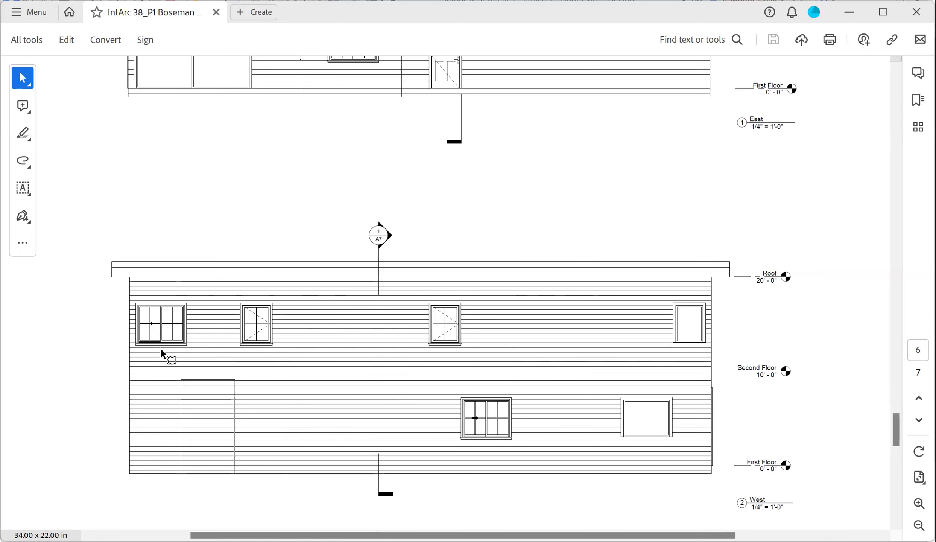
pyautogui.scroll(1, 470, 373)
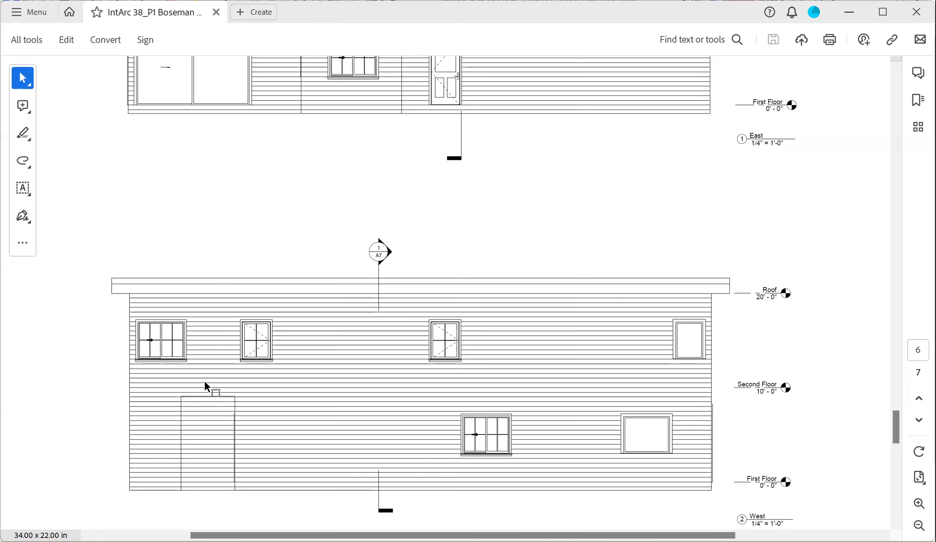
pyautogui.scroll(3, 347, 406)
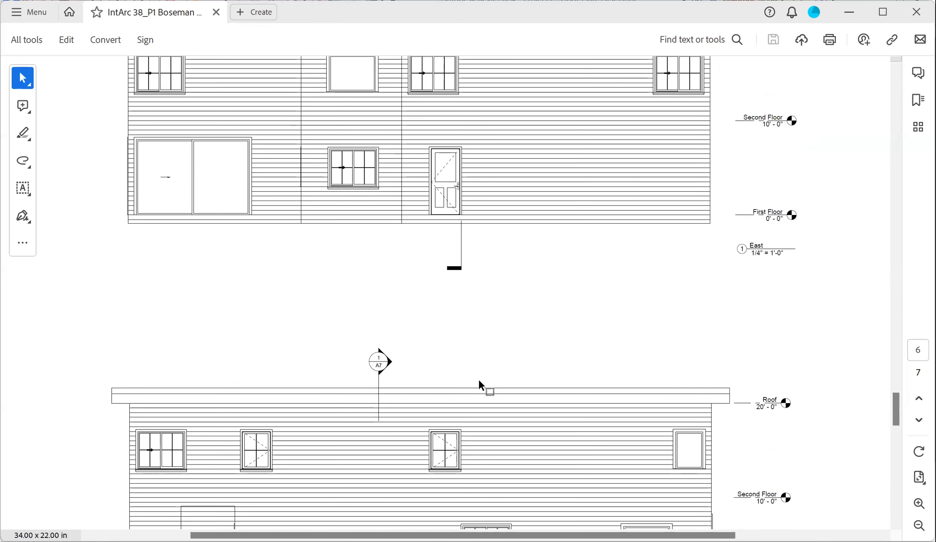
pyautogui.moveTo(900, 420); pyautogui.dragTo(892, 325)
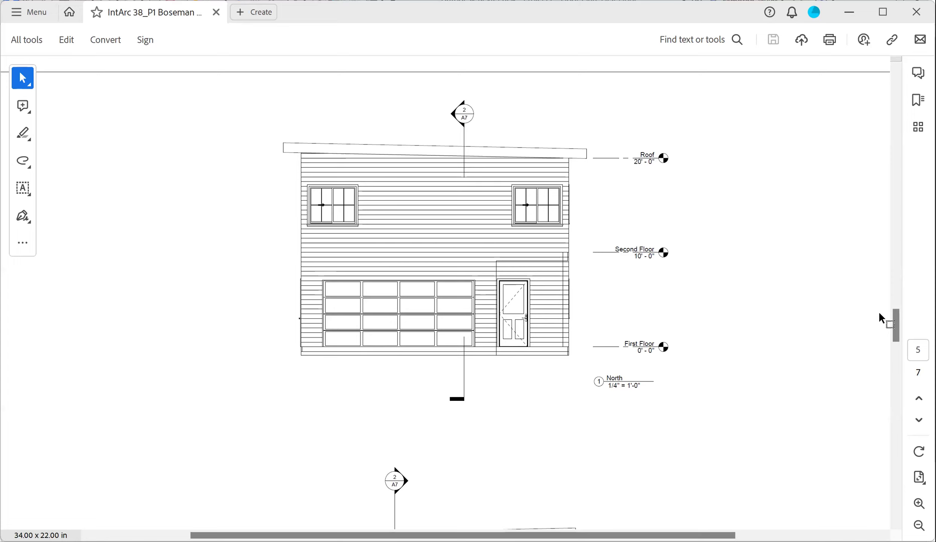
# Step: Zoom the PDF first-floor plan in on its west side to read the dimensions
pyautogui.moveTo(896, 320); pyautogui.dragTo(895, 66)
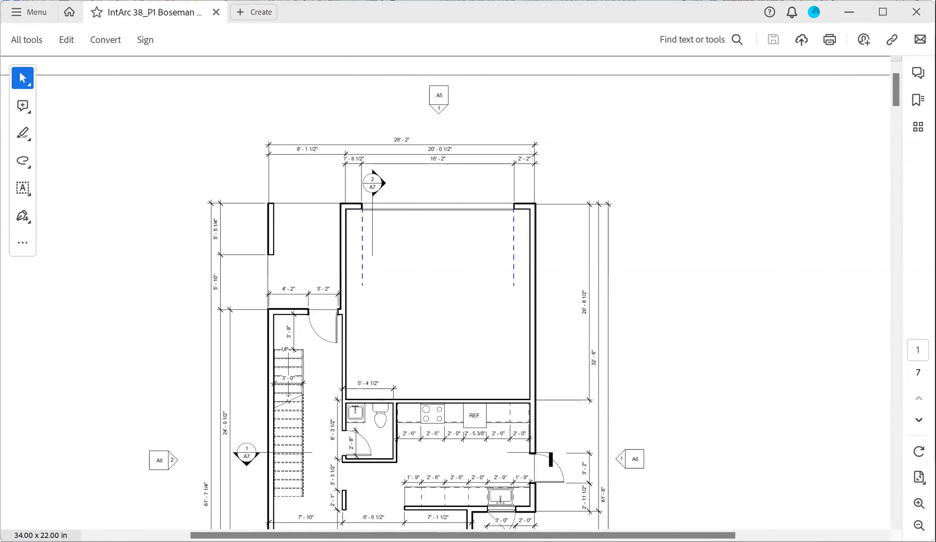
pyautogui.click(920, 525)
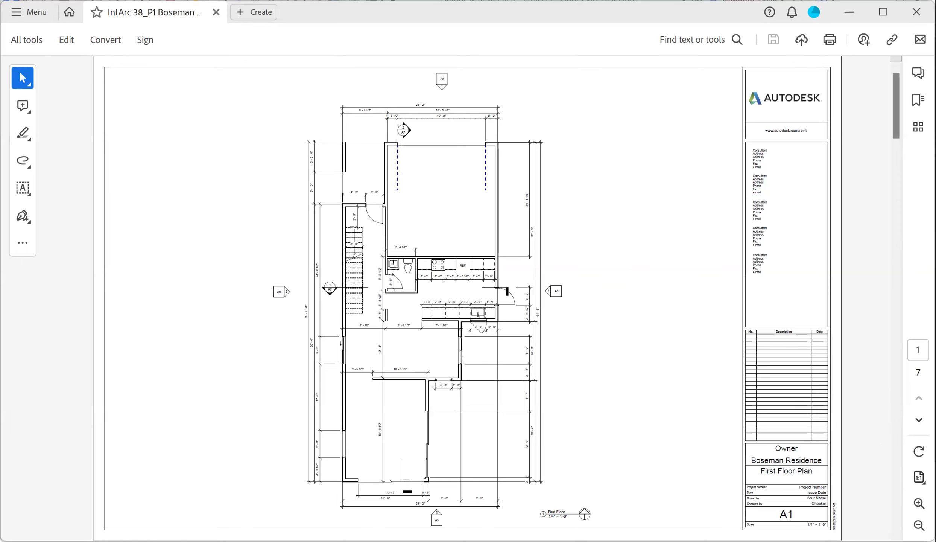
pyautogui.click(919, 503)
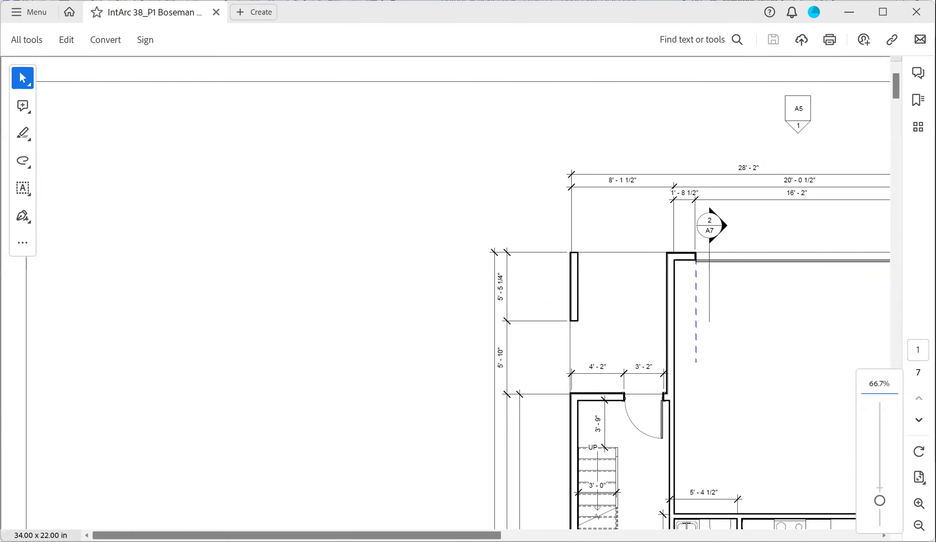
pyautogui.hscroll(5, 540, 342)
pyautogui.scroll(-2, 540, 342)
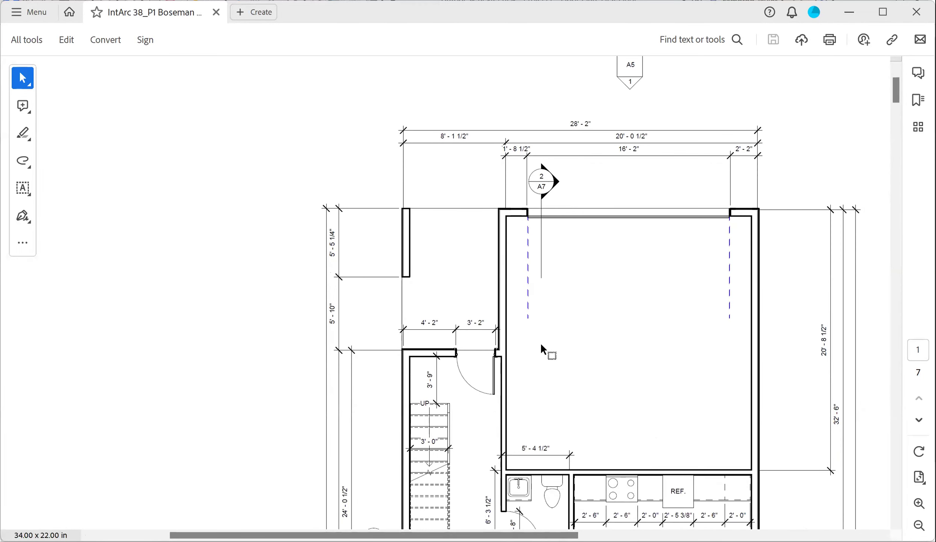
pyautogui.click(919, 503)
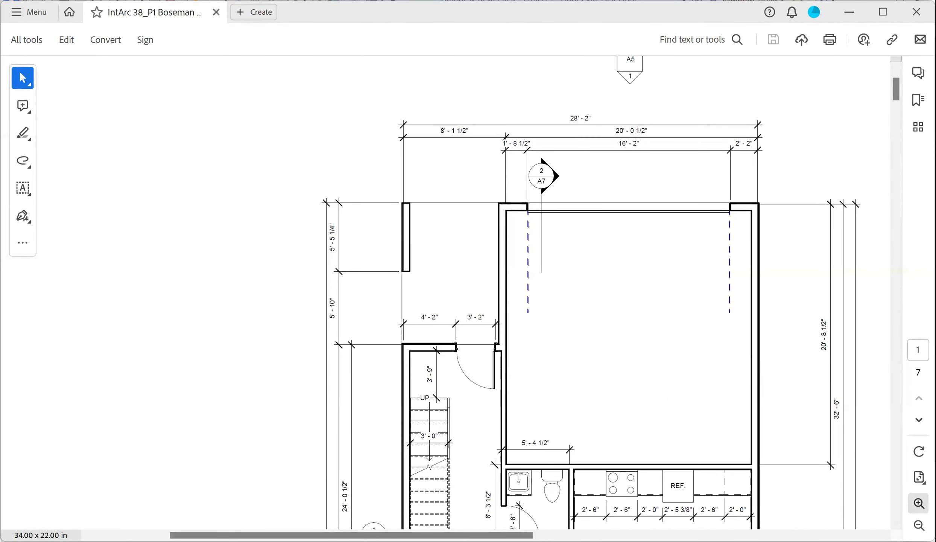
pyautogui.hscroll(4, 489, 301)
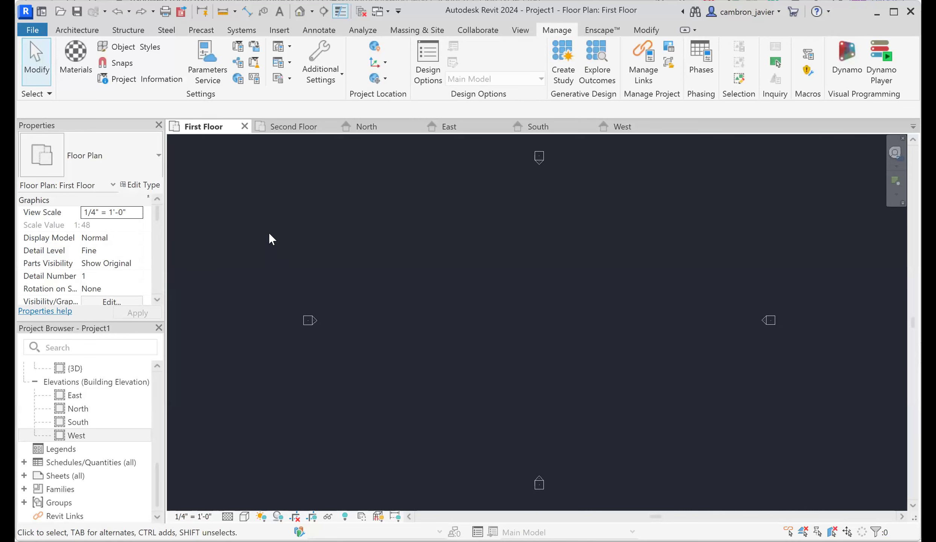
# Step: Start the Wall tool with the Exterior - Wood Siding on Wood Stud type
pyautogui.click(78, 30)
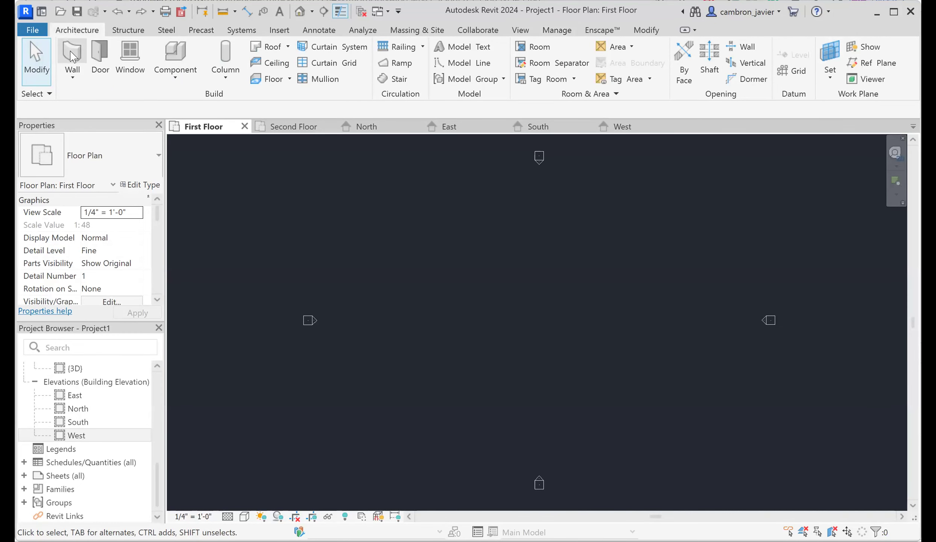
pyautogui.click(72, 56)
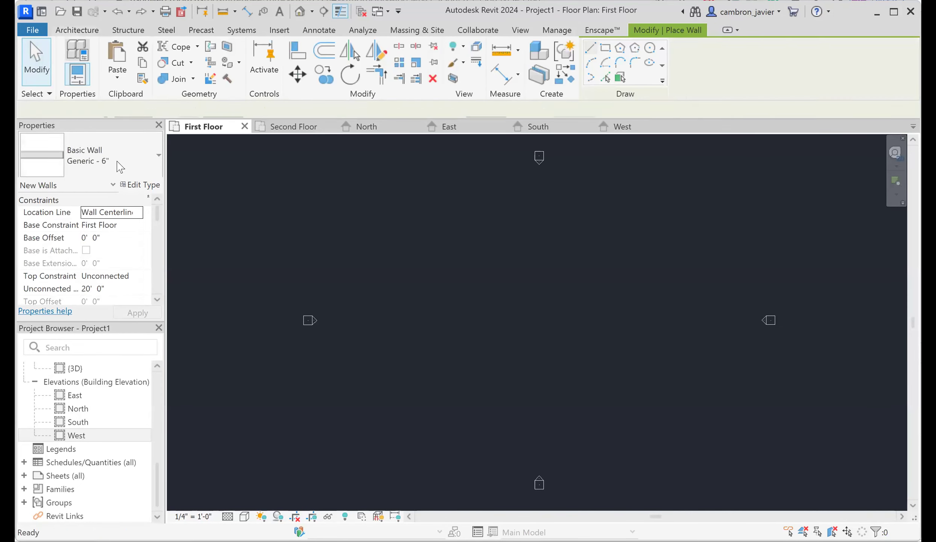
pyautogui.click(139, 159)
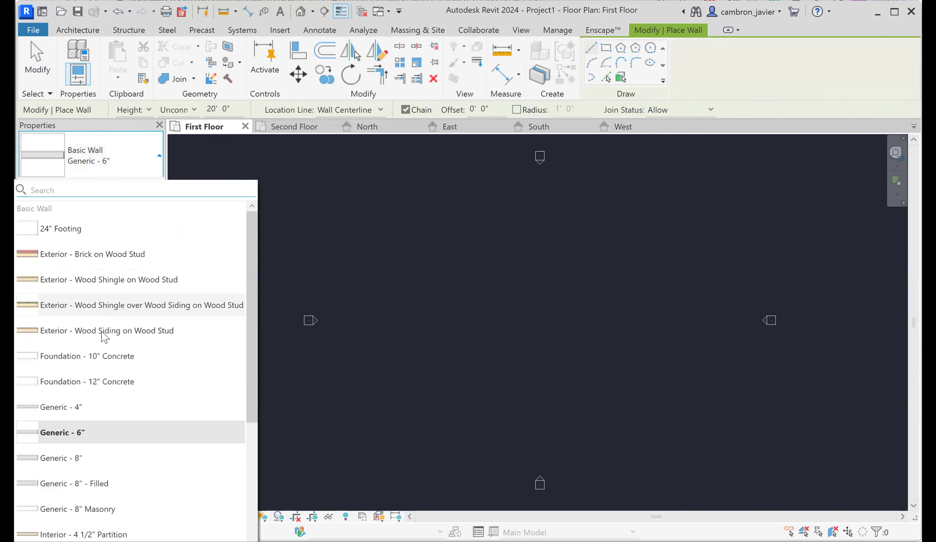
pyautogui.click(107, 337)
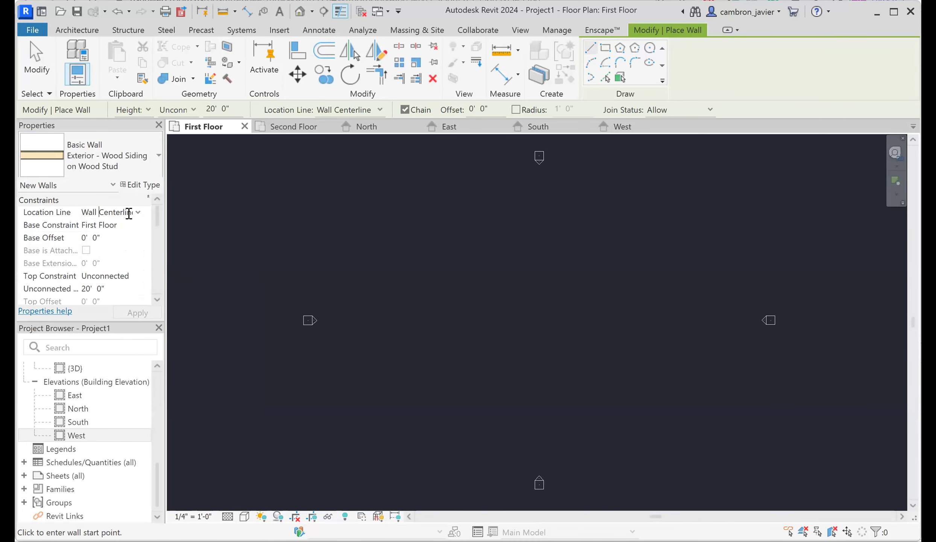
# Step: Set Location Line to Finish Face: Exterior and Top Constraint to Up to level: Roof
pyautogui.click(138, 212)
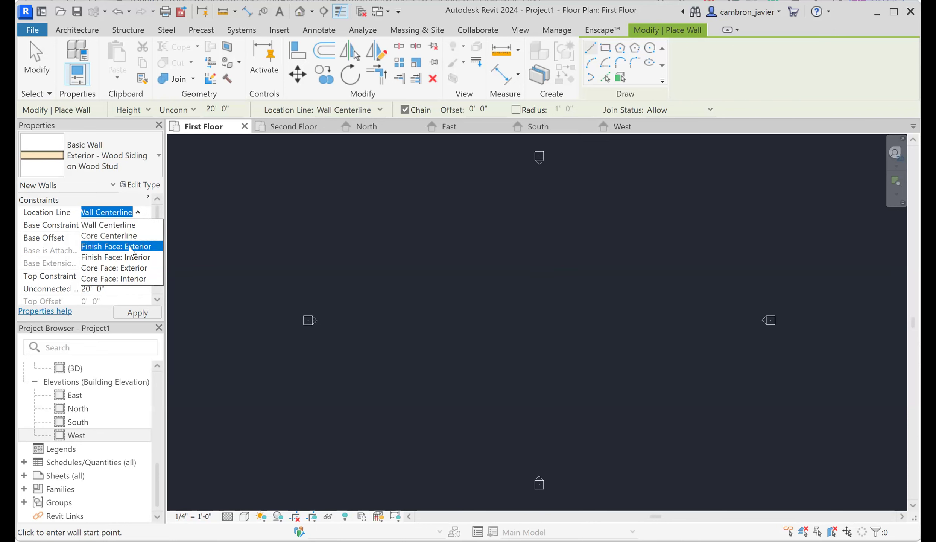
pyautogui.click(129, 247)
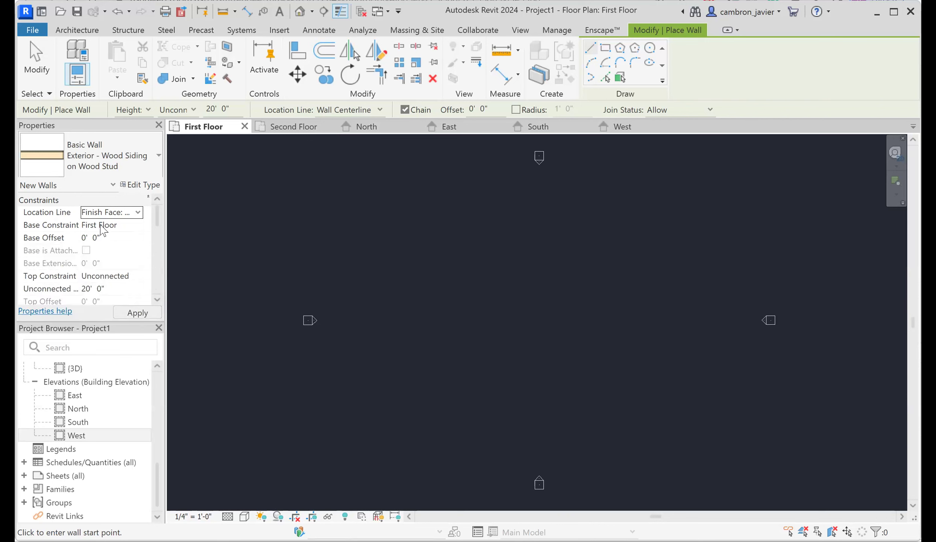
pyautogui.click(103, 277)
pyautogui.click(139, 278)
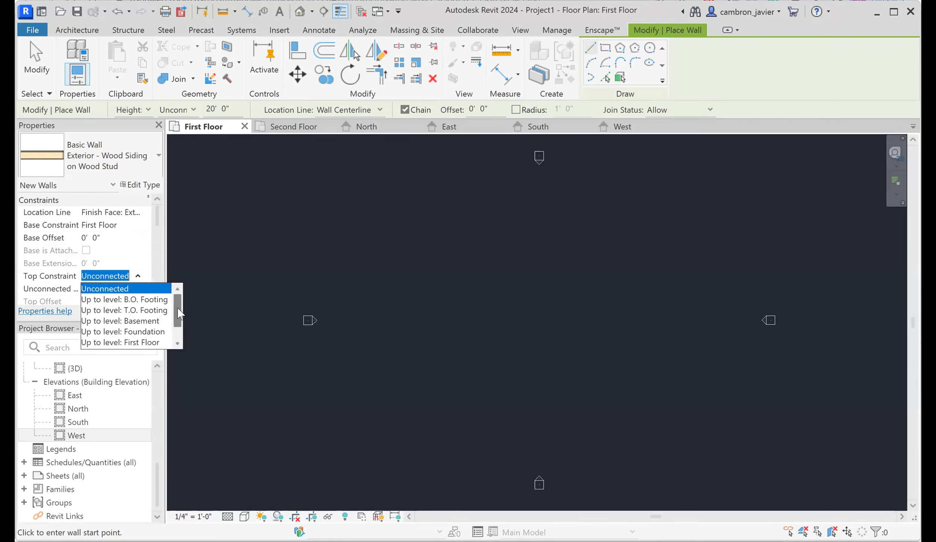
pyautogui.scroll(-1, 176, 316)
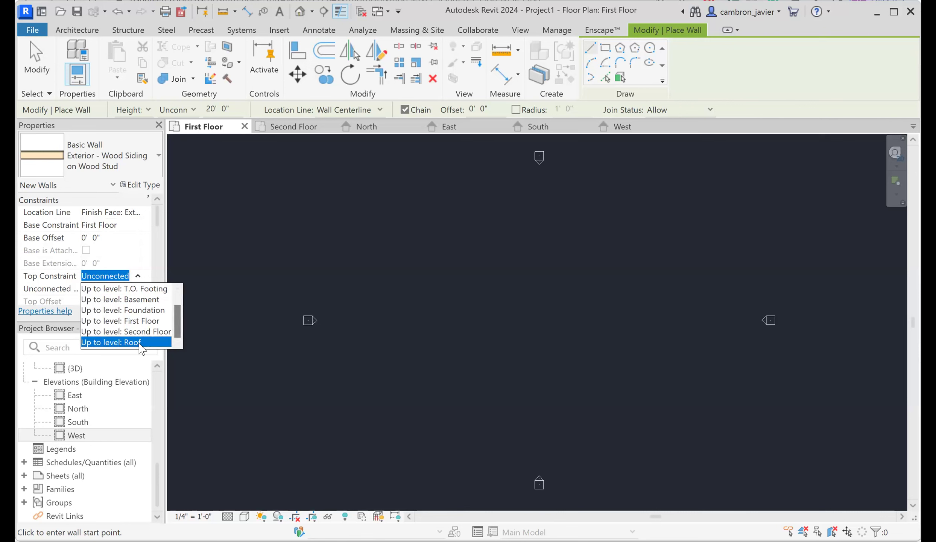
pyautogui.click(140, 344)
pyautogui.click(128, 276)
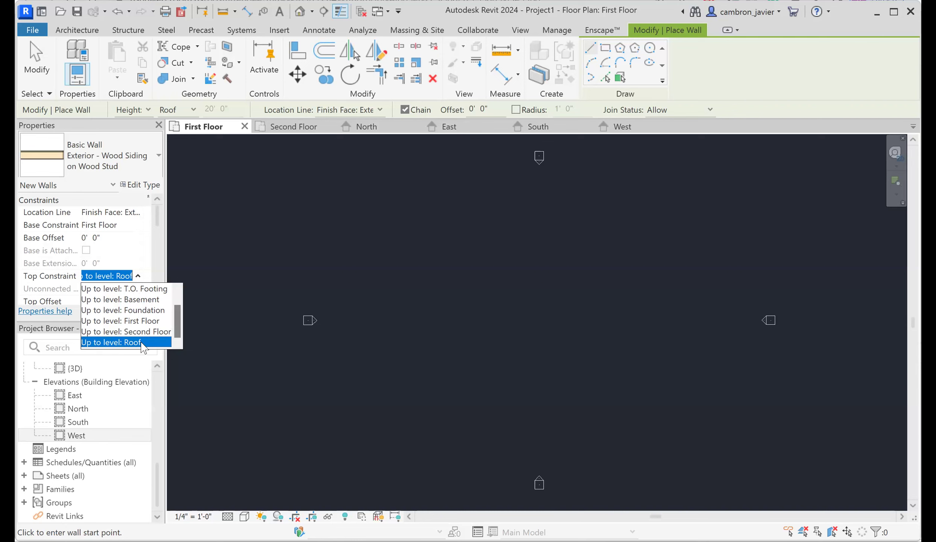
# Step: Pick a trial wall start point, then cancel it with Esc and exit the Wall tool
pyautogui.click(142, 343)
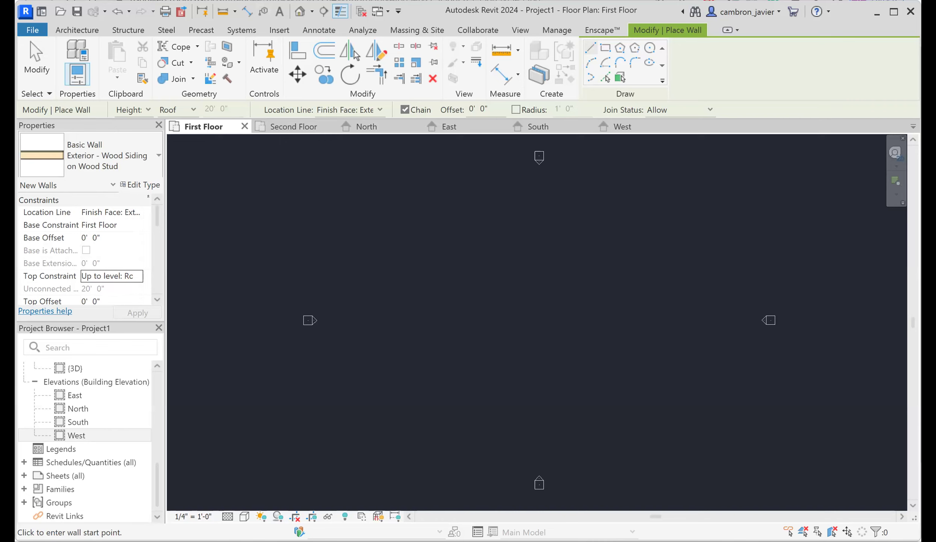
pyautogui.click(459, 493)
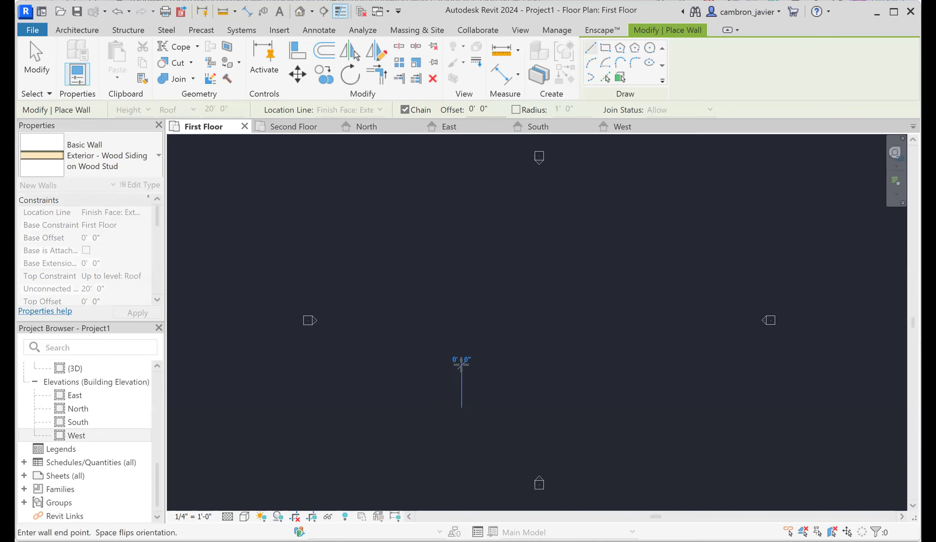
pyautogui.scroll(4, 463, 327)
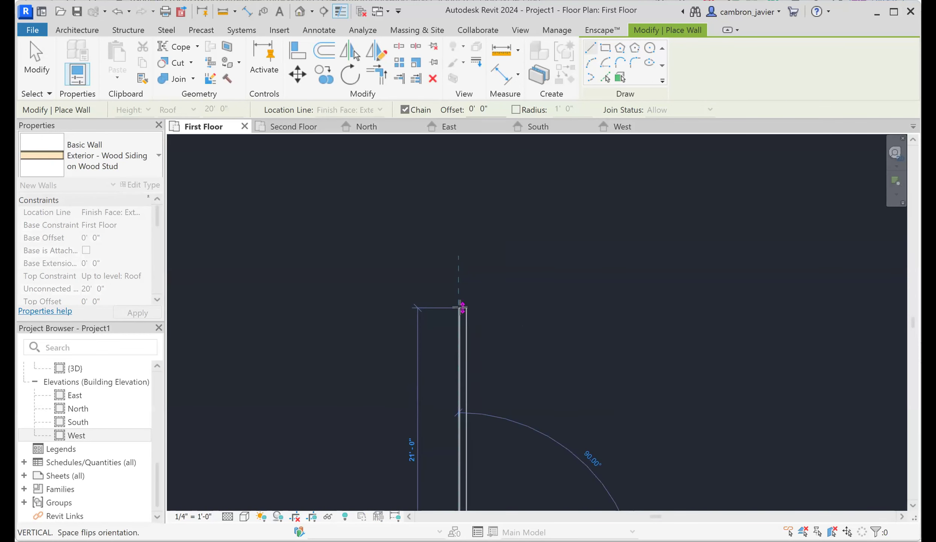
pyautogui.scroll(3, 455, 291)
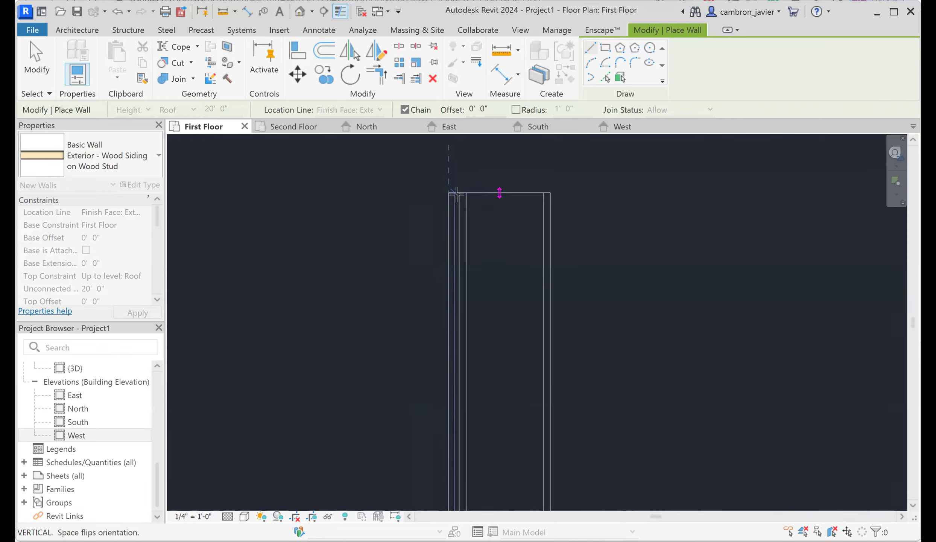
pyautogui.press('Escape')
pyautogui.press('Escape')
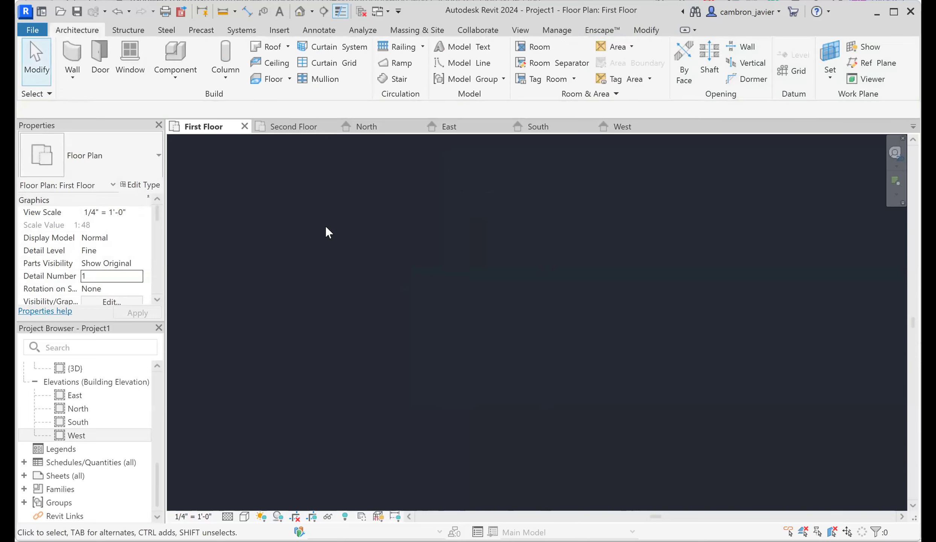
# Step: Restart the Wall tool with Location Line set to Core Face: Exterior
pyautogui.click(72, 55)
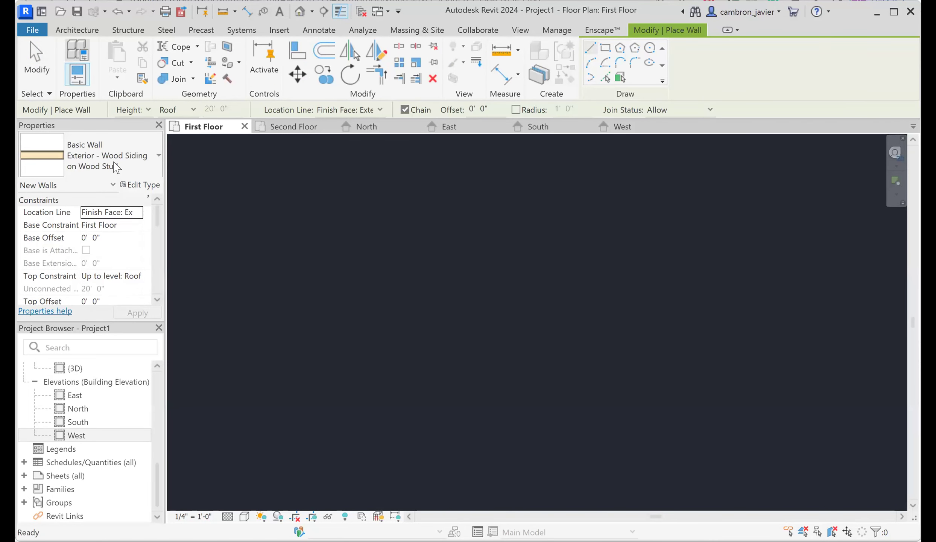
pyautogui.click(116, 212)
pyautogui.click(138, 212)
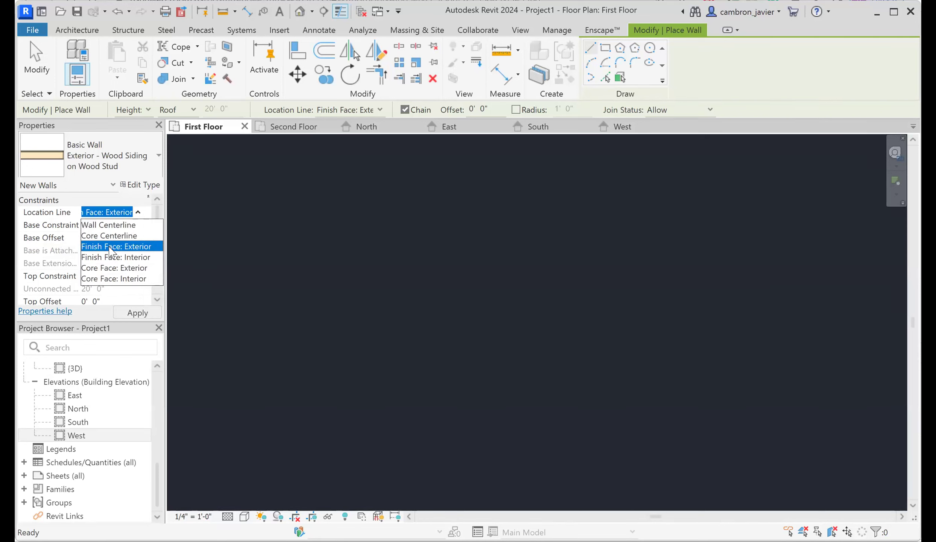
pyautogui.click(114, 269)
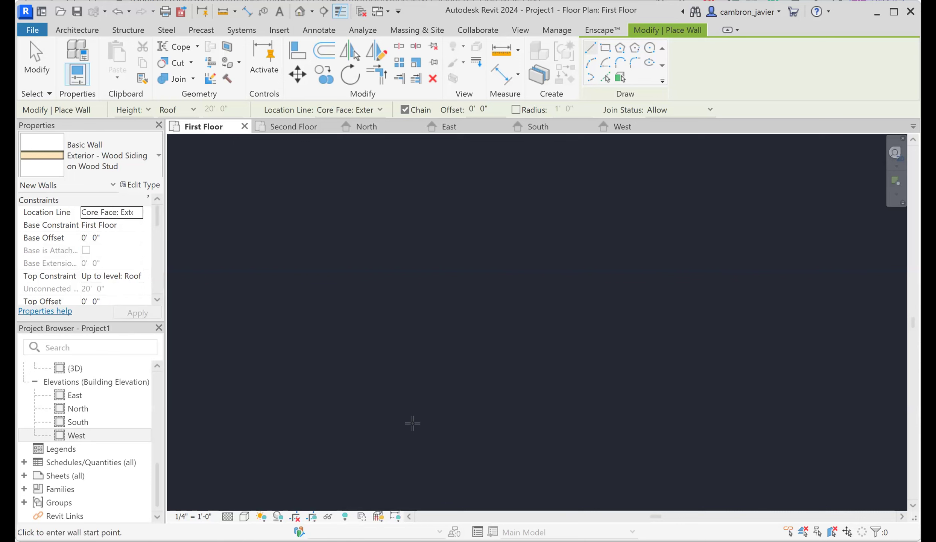
# Step: Draw the first wall 61'-7 1/4" long from a picked start point
pyautogui.click(430, 429)
pyautogui.scroll(3, 428, 301)
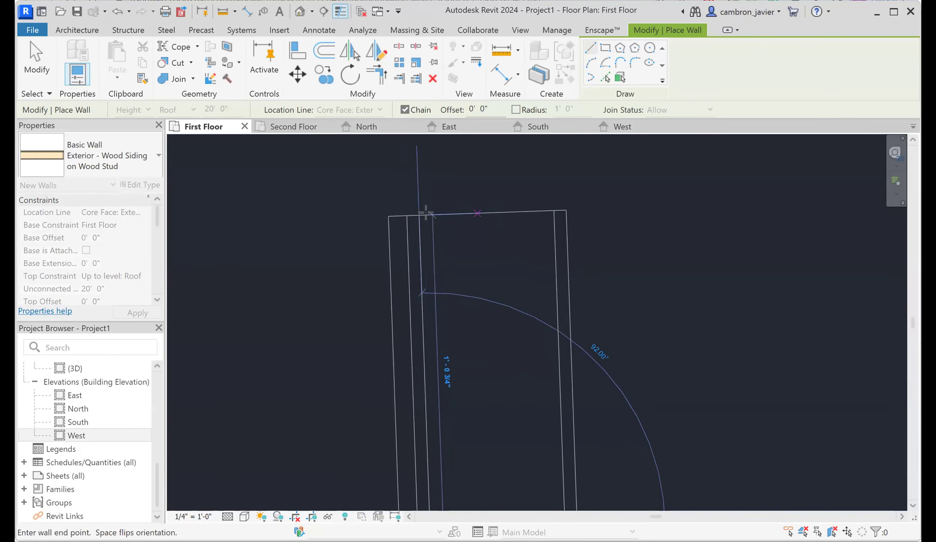
pyautogui.scroll(-5, 435, 206)
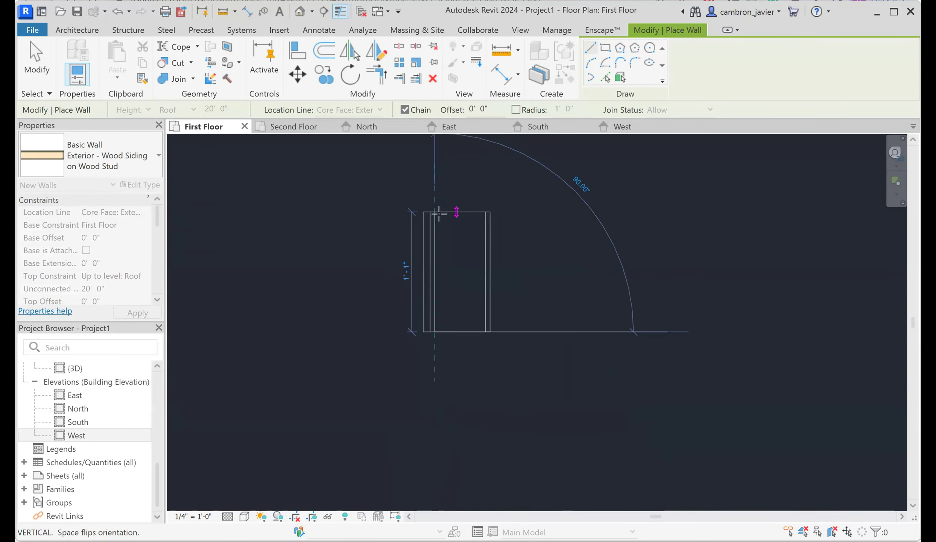
pyautogui.scroll(-2, 451, 237)
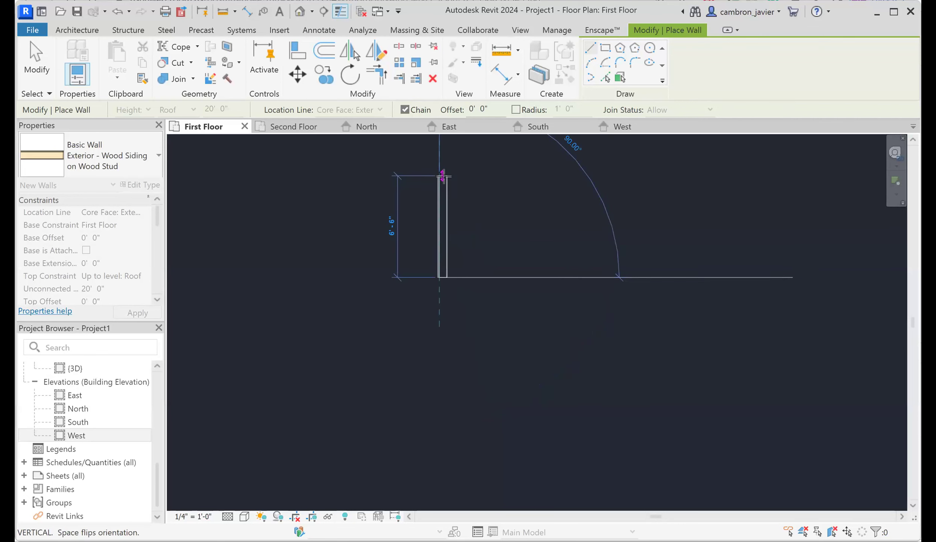
pyautogui.write('67')
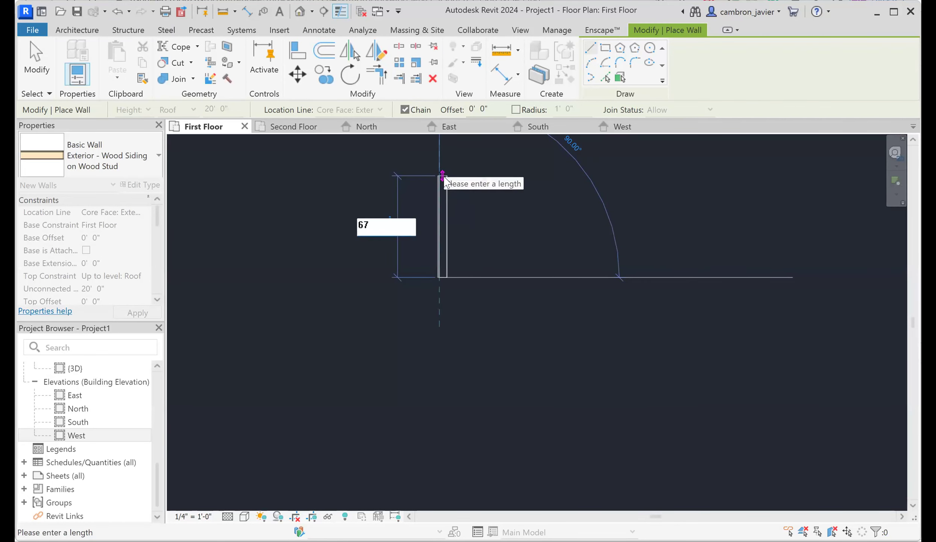
pyautogui.write("'")
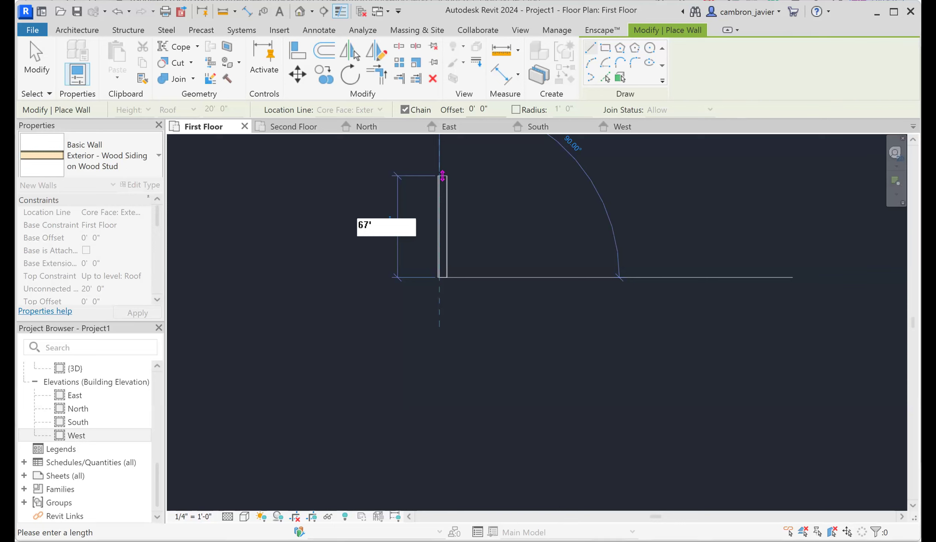
pyautogui.hotkey('shift', 'Left')
pyautogui.hotkey('shift', 'Left')
pyautogui.write('61')
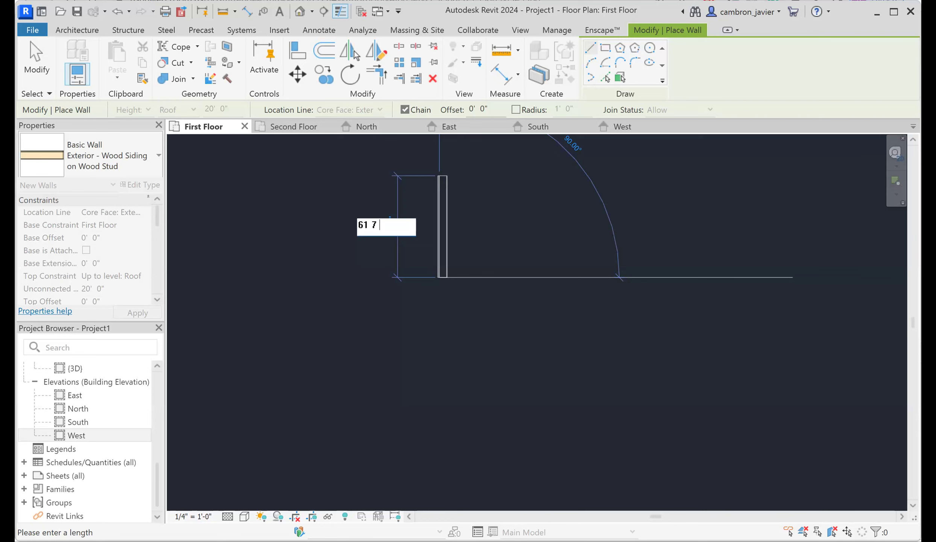
pyautogui.write(' 7 1/4')
pyautogui.press('Return')
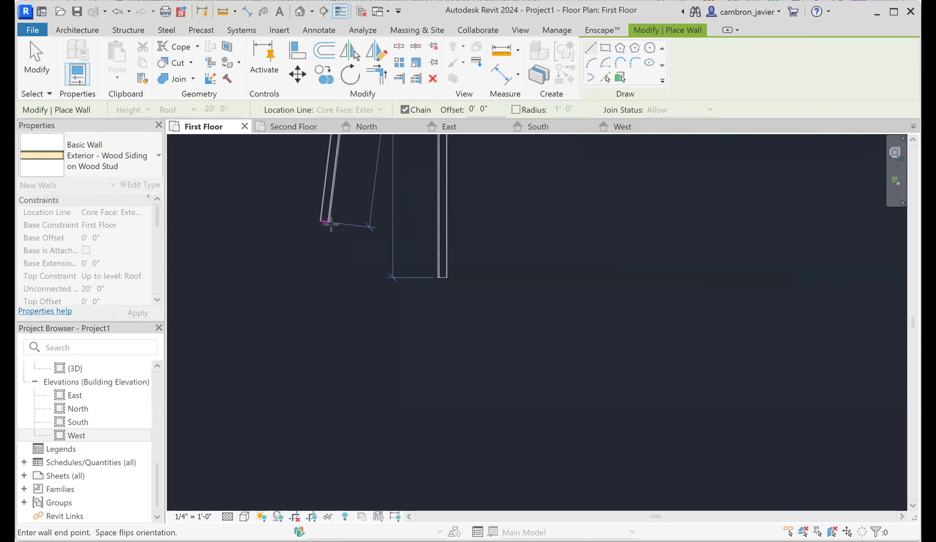
# Step: Chain a 28'-2" wall across and a 32' wall down, then stop
pyautogui.scroll(-2, 407, 328)
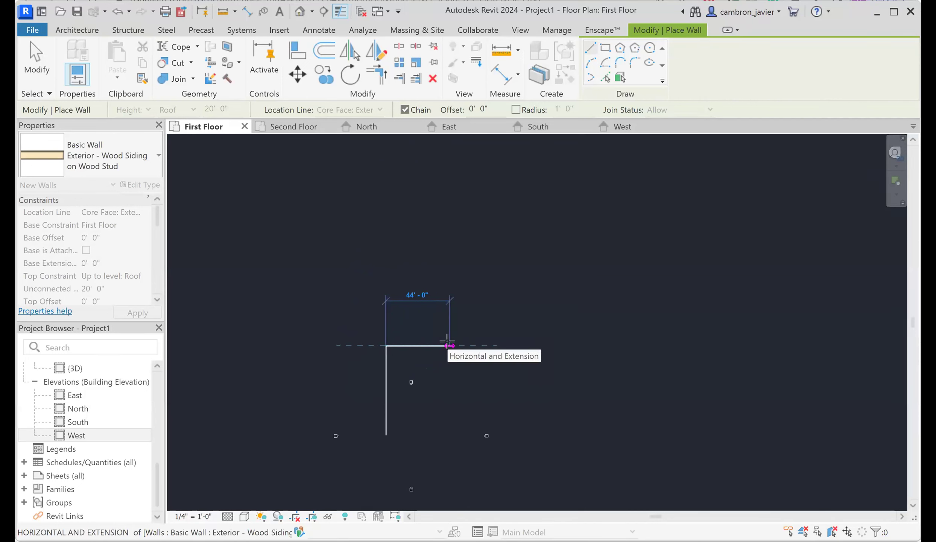
pyautogui.write('28')
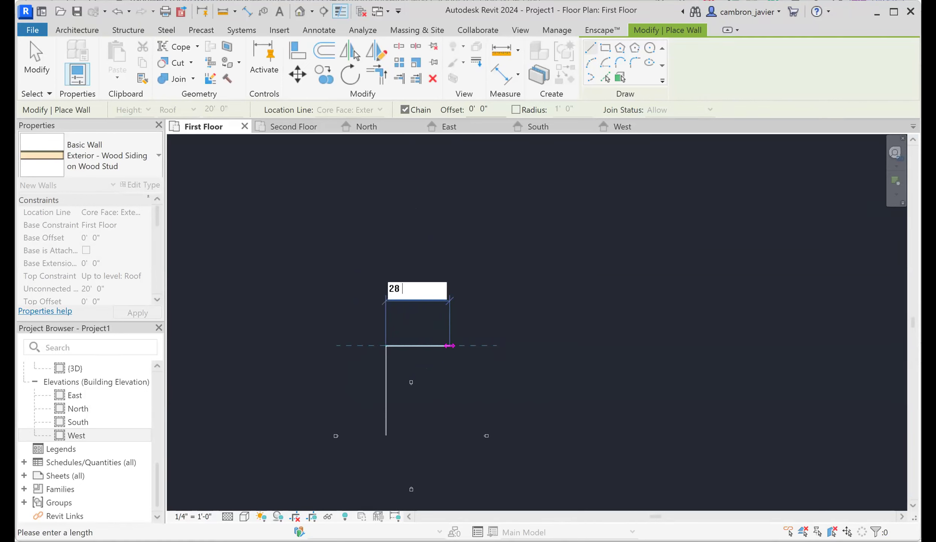
pyautogui.write(' 2')
pyautogui.press('Return')
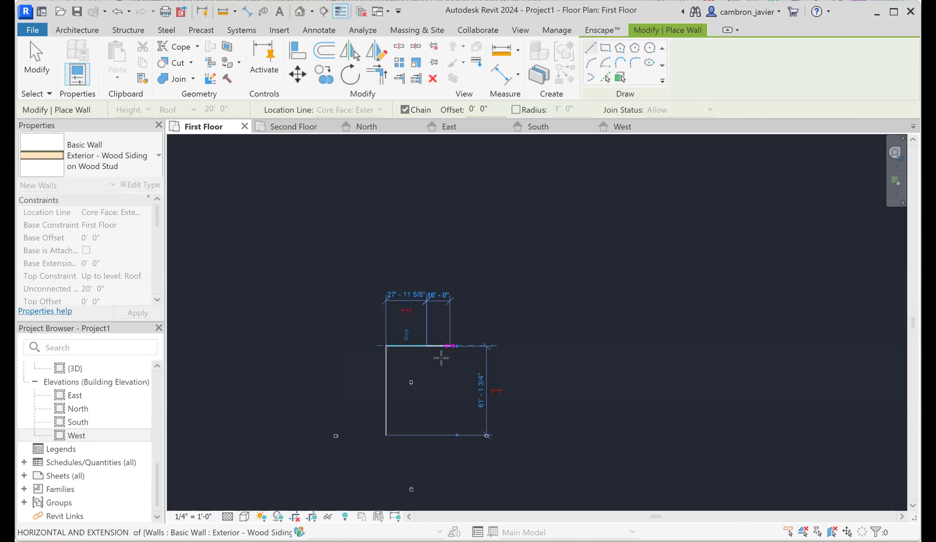
pyautogui.scroll(2, 441, 358)
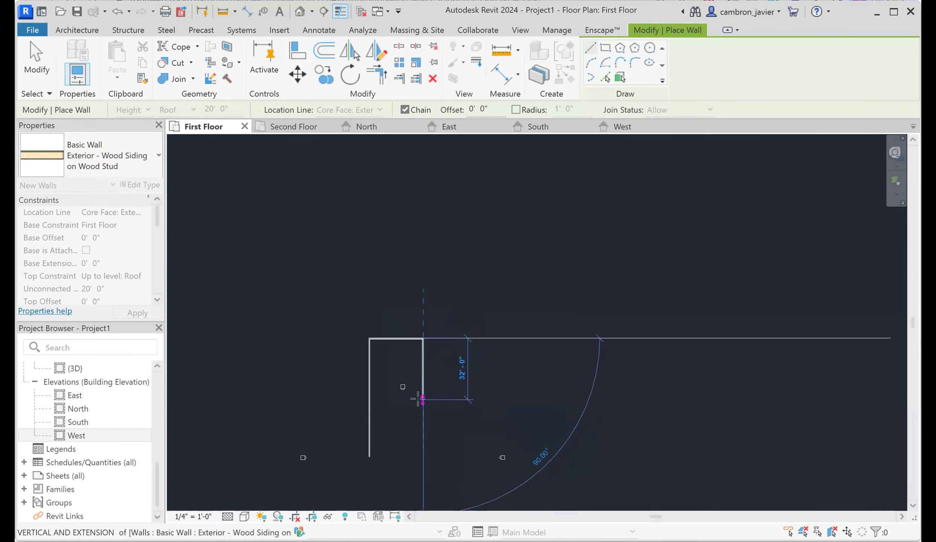
pyautogui.write('32')
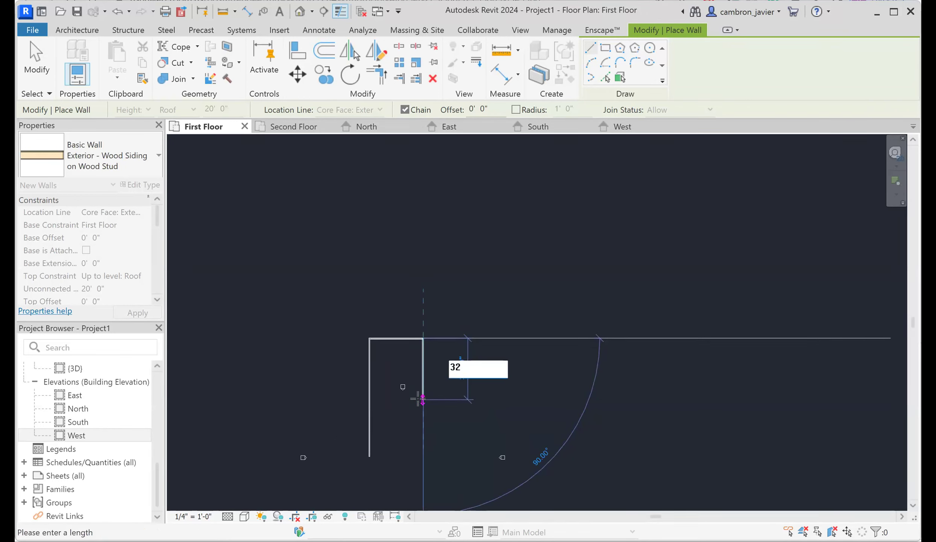
pyautogui.press('Return')
pyautogui.press('Escape')
pyautogui.press('Escape')
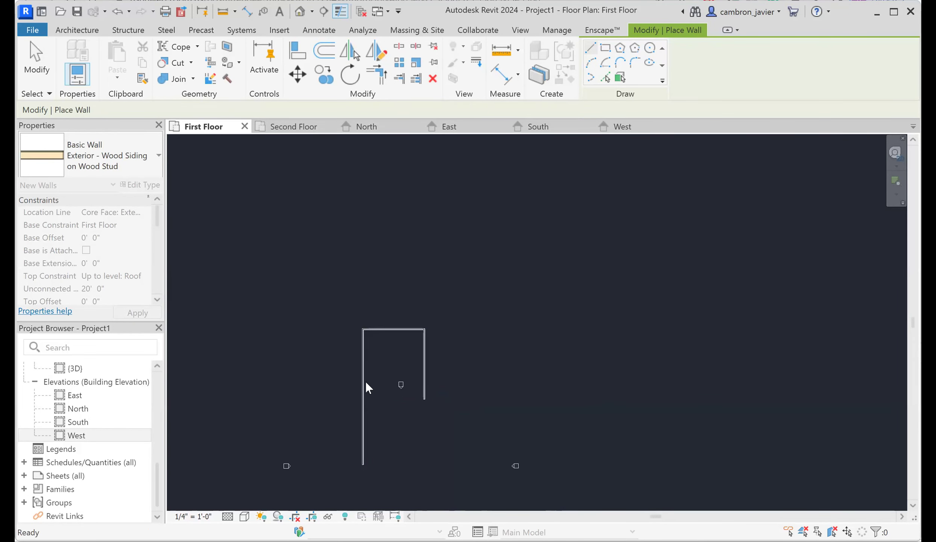
# Step: Finish wall placement and briefly select, then deselect, the North elevation marker
pyautogui.press('Escape')
pyautogui.scroll(-4, 370, 334)
pyautogui.scroll(2, 375, 388)
pyautogui.scroll(2, 381, 381)
pyautogui.scroll(1, 392, 294)
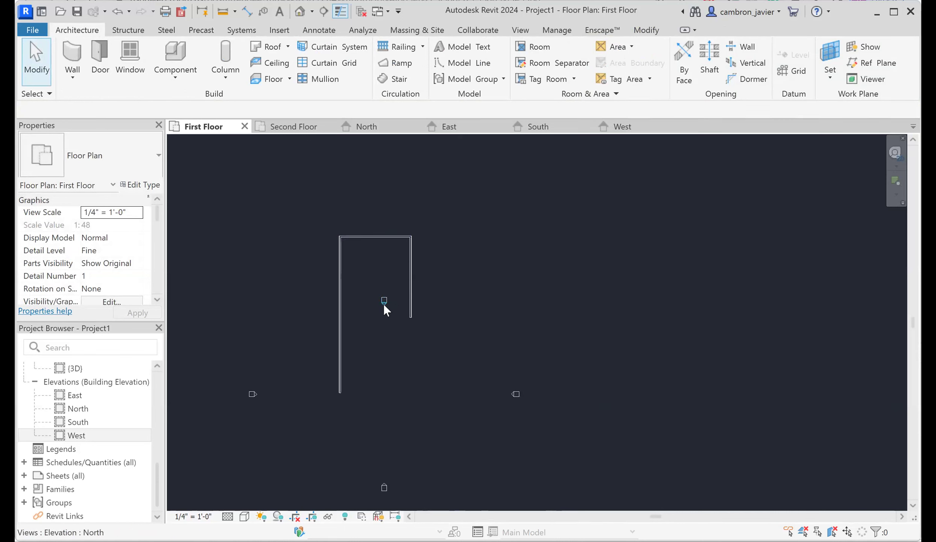
pyautogui.click(385, 304)
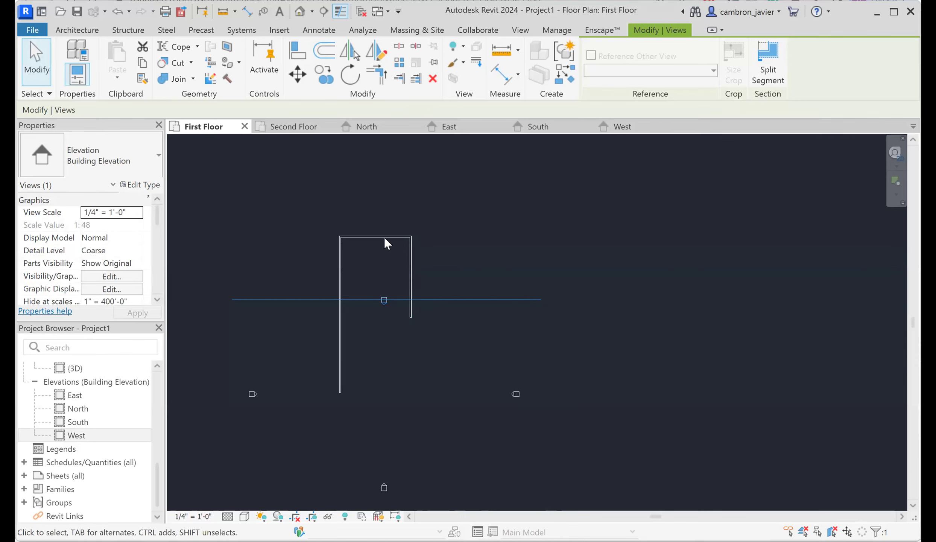
pyautogui.click(448, 263)
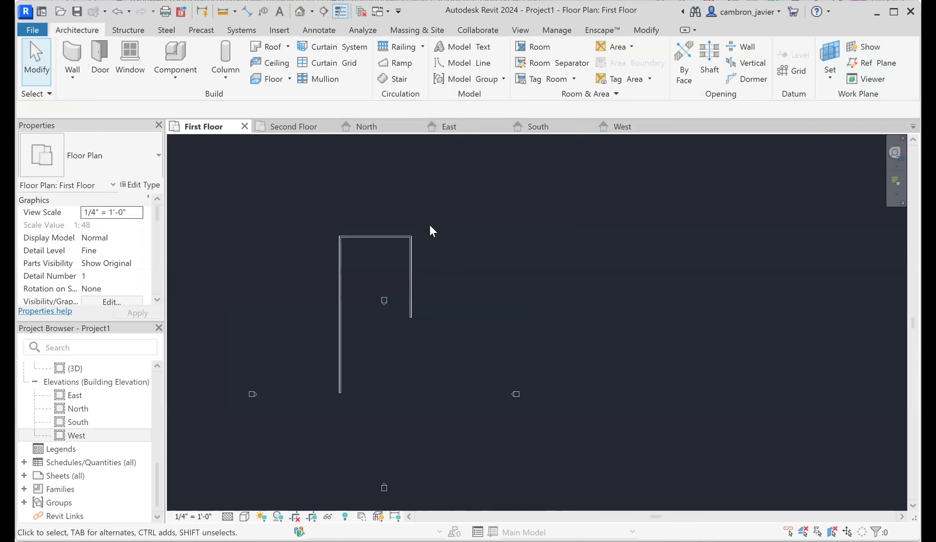
# Step: Crossing-select the three walls and move them down between the elevation markers with MV
pyautogui.moveTo(451, 222); pyautogui.dragTo(331, 259)
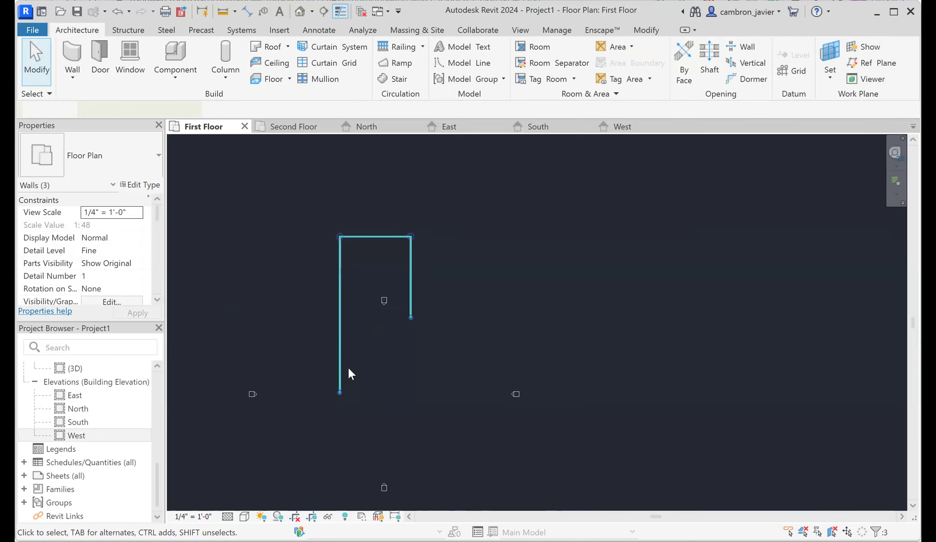
pyautogui.press('m')
pyautogui.press('v')
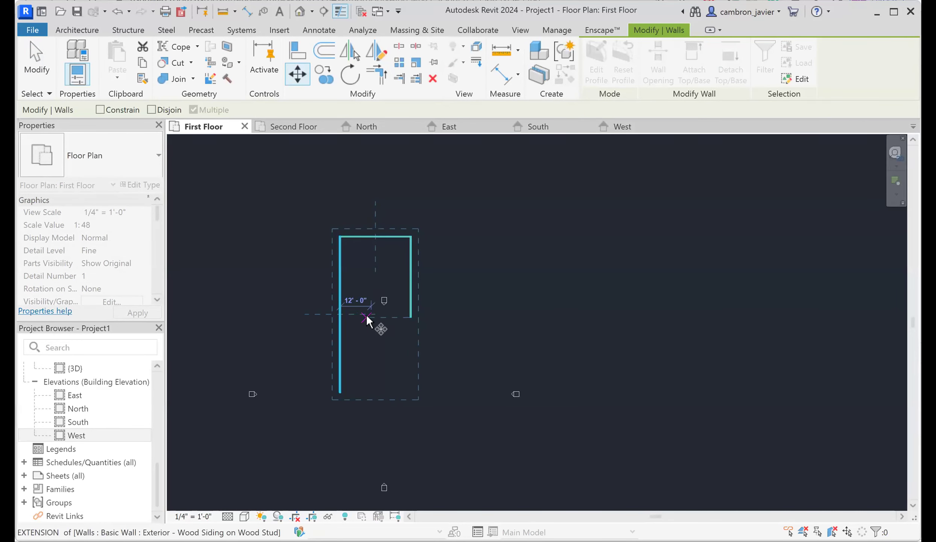
pyautogui.click(379, 317)
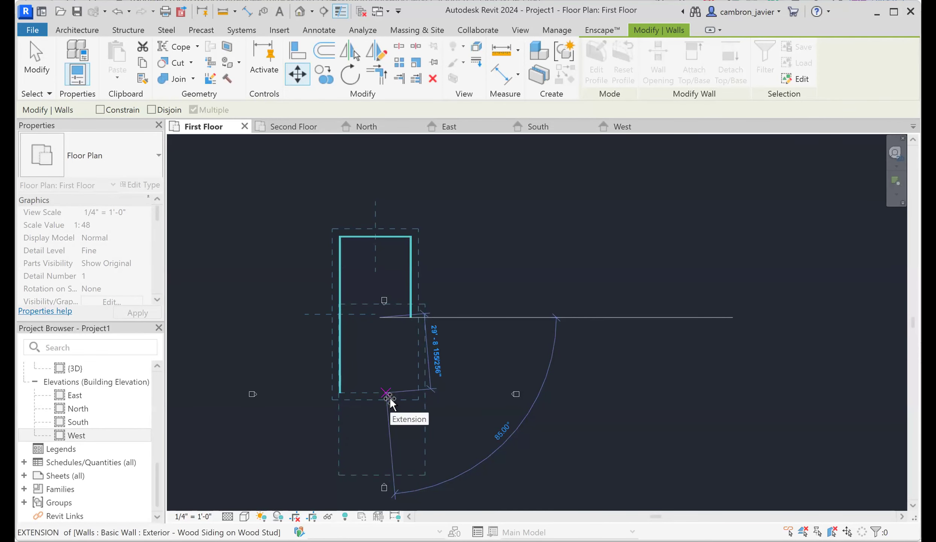
pyautogui.click(389, 397)
pyautogui.click(447, 458)
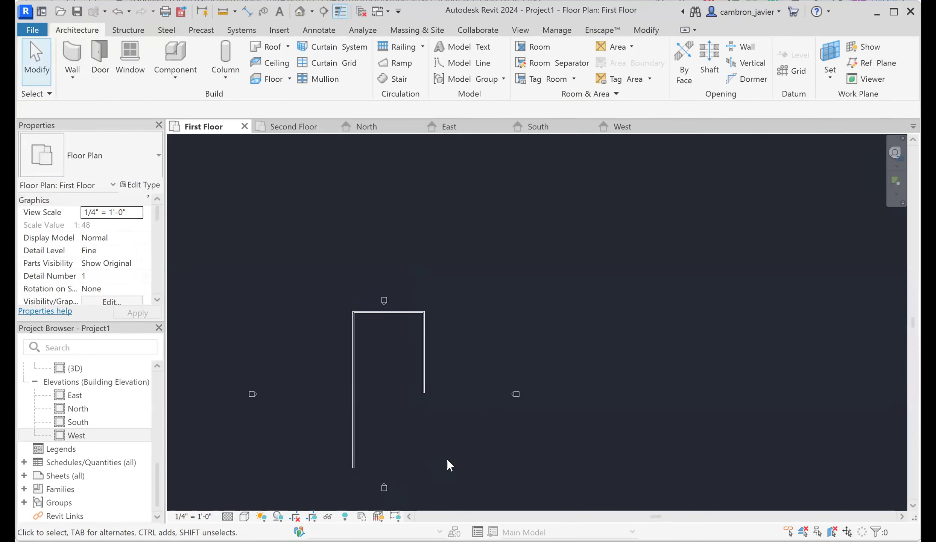
# Step: Move the North elevation marker 21'-0" higher above the walls
pyautogui.scroll(2, 387, 291)
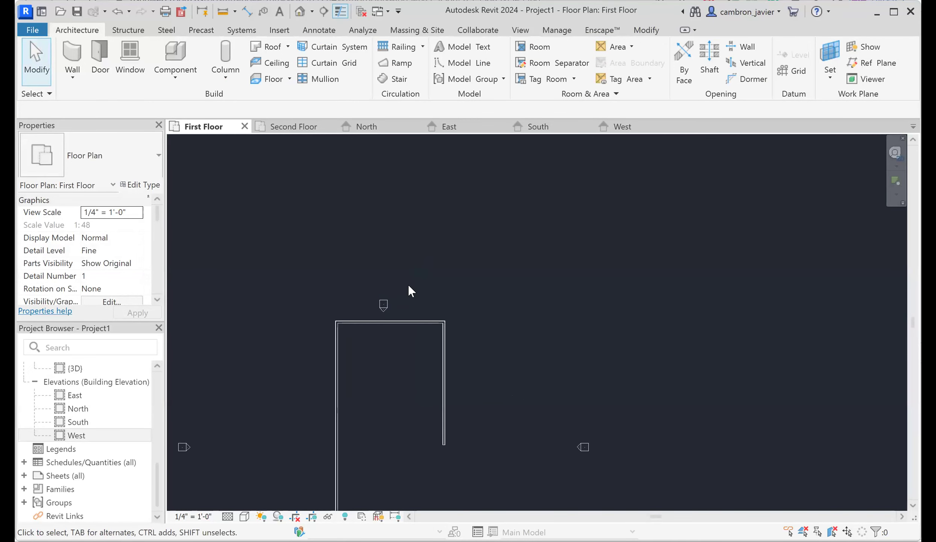
pyautogui.moveTo(366, 314); pyautogui.dragTo(367, 315)
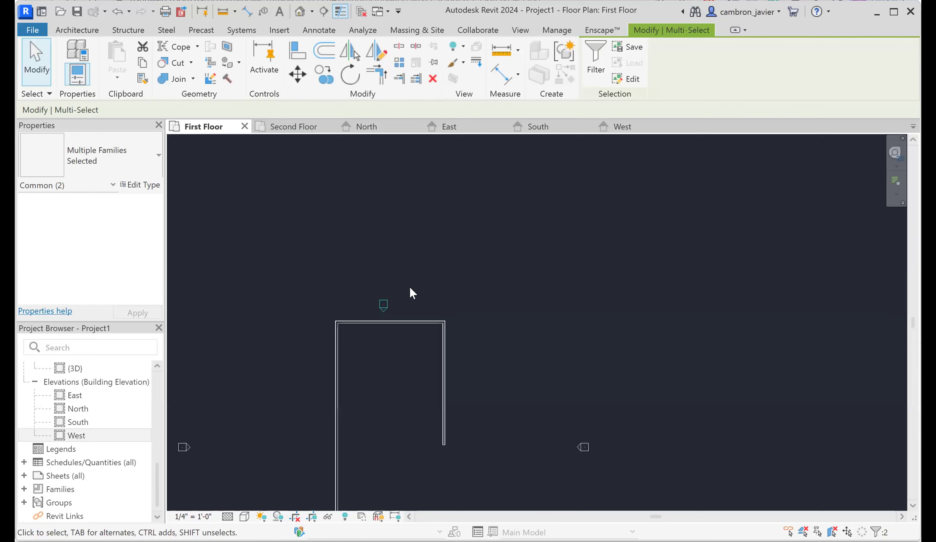
pyautogui.press('m')
pyautogui.press('v')
pyautogui.click(383, 307)
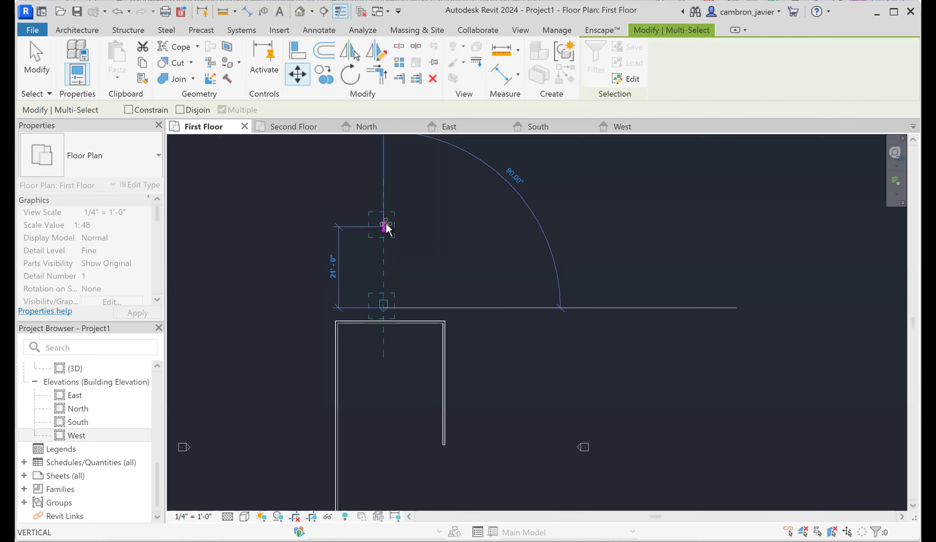
pyautogui.click(384, 222)
pyautogui.press('Escape')
# Step: Drag the South elevation marker farther below the walls
pyautogui.scroll(-4, 422, 362)
pyautogui.scroll(1, 429, 391)
pyautogui.scroll(2, 428, 391)
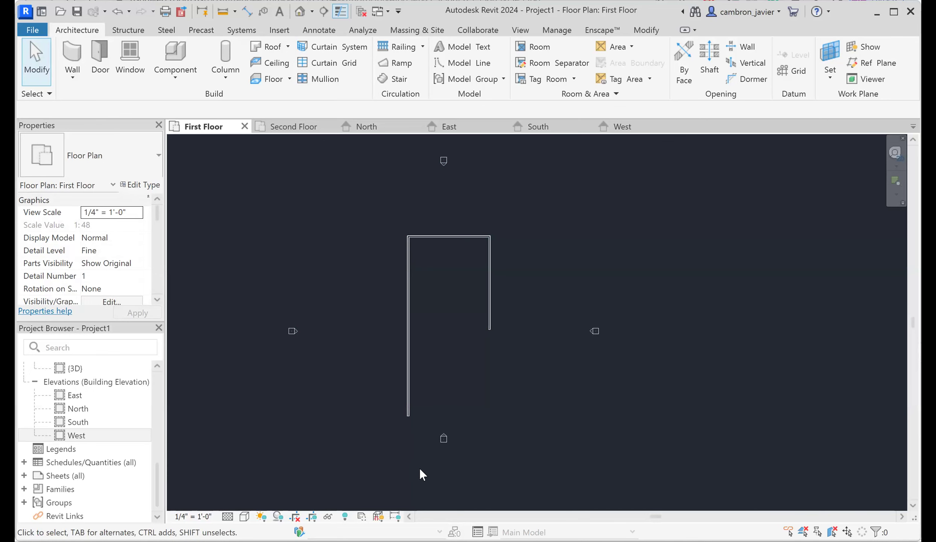
pyautogui.click(444, 437)
pyautogui.moveTo(446, 444)
pyautogui.mouseDown()
pyautogui.moveTo(443, 476)
pyautogui.moveTo(475, 478)
pyautogui.mouseUp()
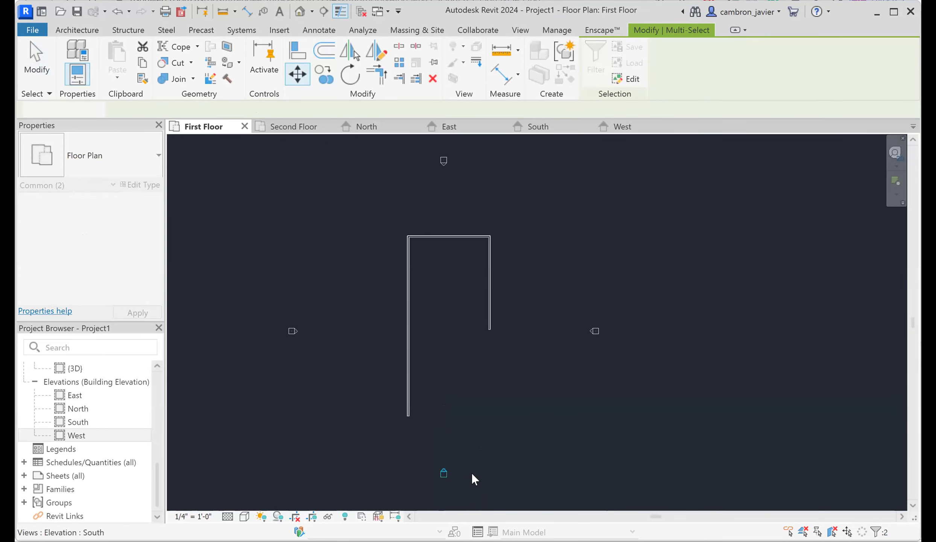
# Step: Zoom to the top-left wall corner and switch the plan's Visual Style to Shaded
pyautogui.press('Escape')
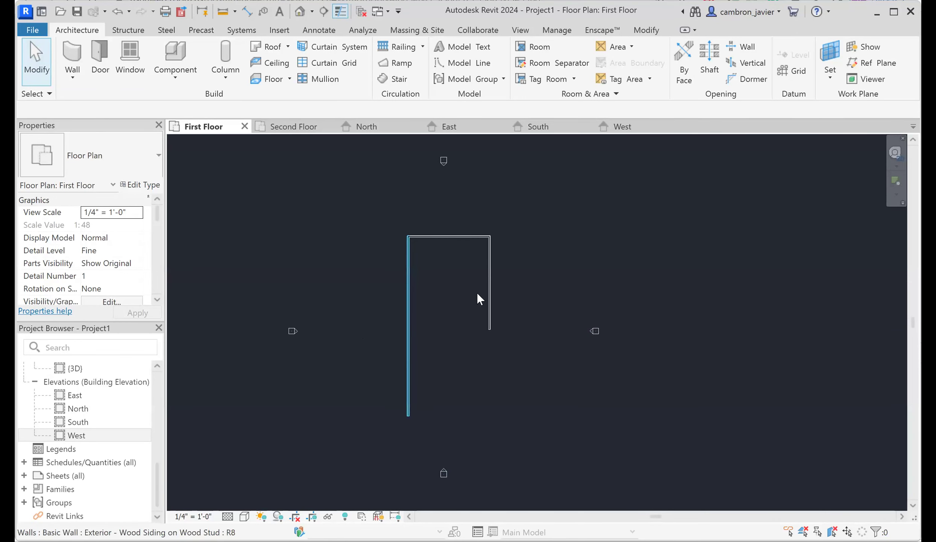
pyautogui.scroll(2, 422, 253)
pyautogui.scroll(4, 398, 230)
pyautogui.scroll(1, 390, 239)
pyautogui.scroll(-2, 410, 202)
pyautogui.scroll(-1, 404, 176)
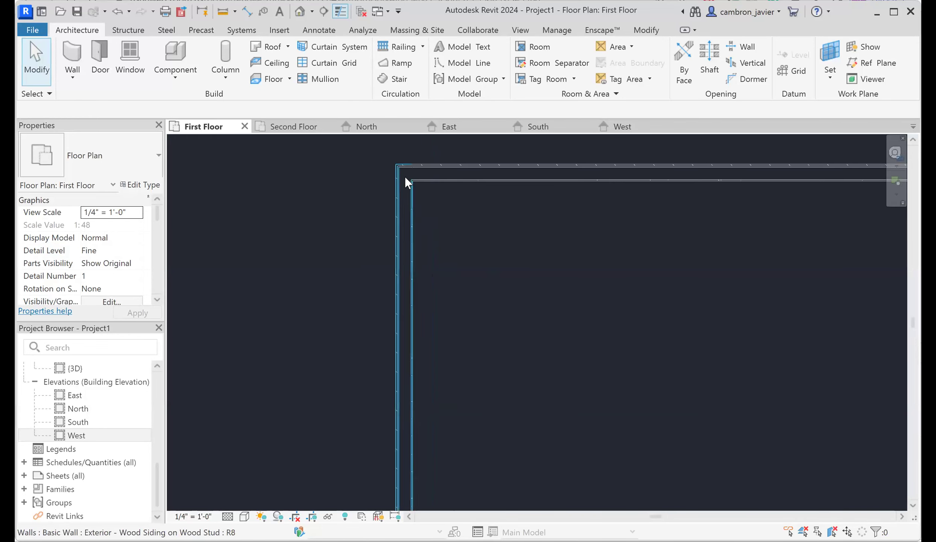
pyautogui.scroll(3, 434, 158)
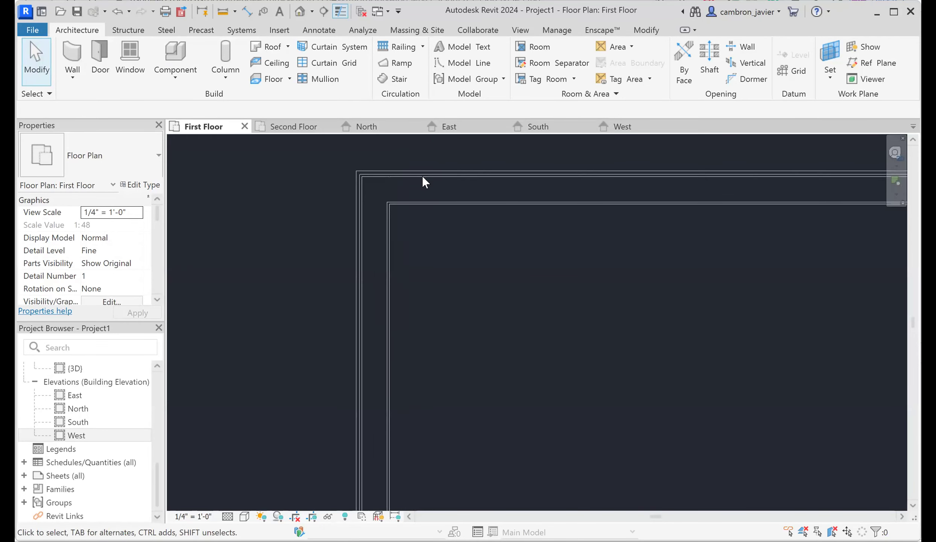
pyautogui.click(243, 516)
pyautogui.click(255, 465)
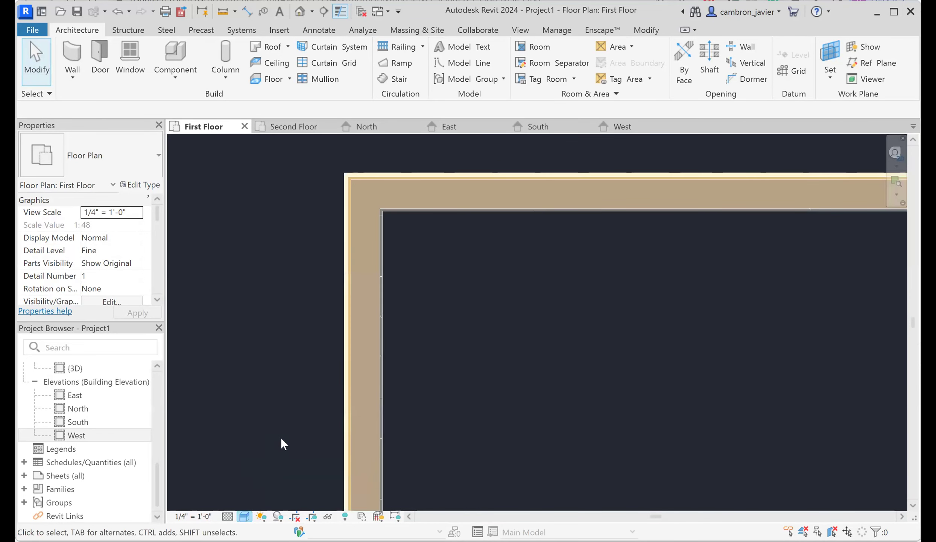
pyautogui.scroll(-2, 411, 335)
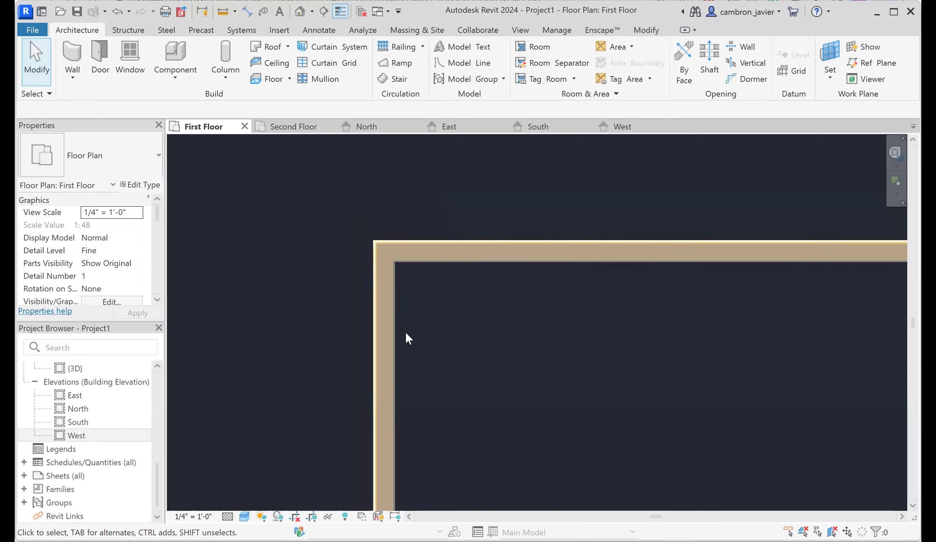
pyautogui.scroll(5, 379, 241)
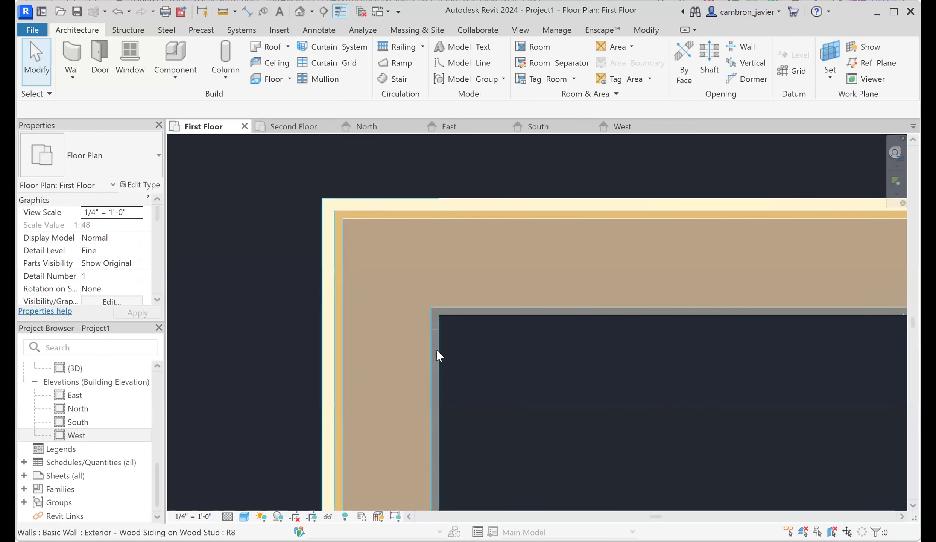
pyautogui.scroll(-1, 382, 330)
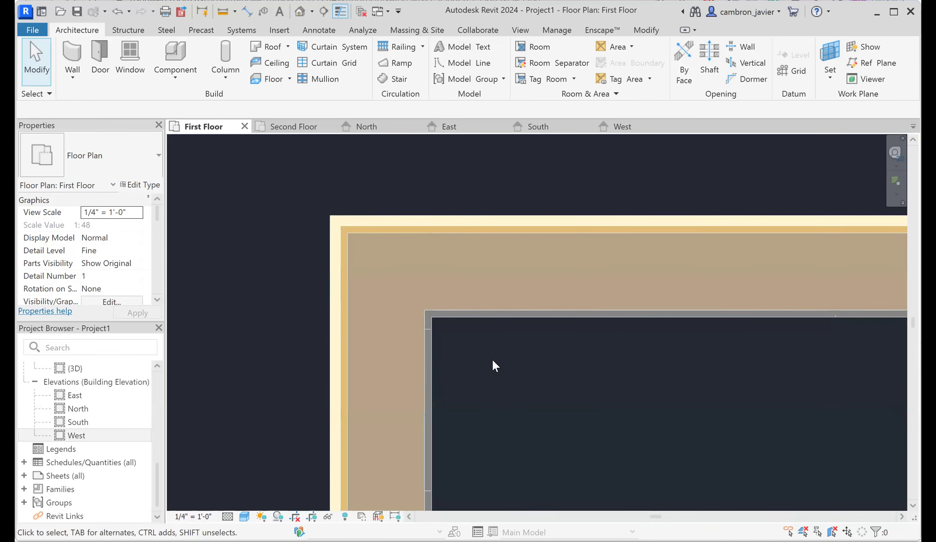
pyautogui.scroll(-5, 547, 292)
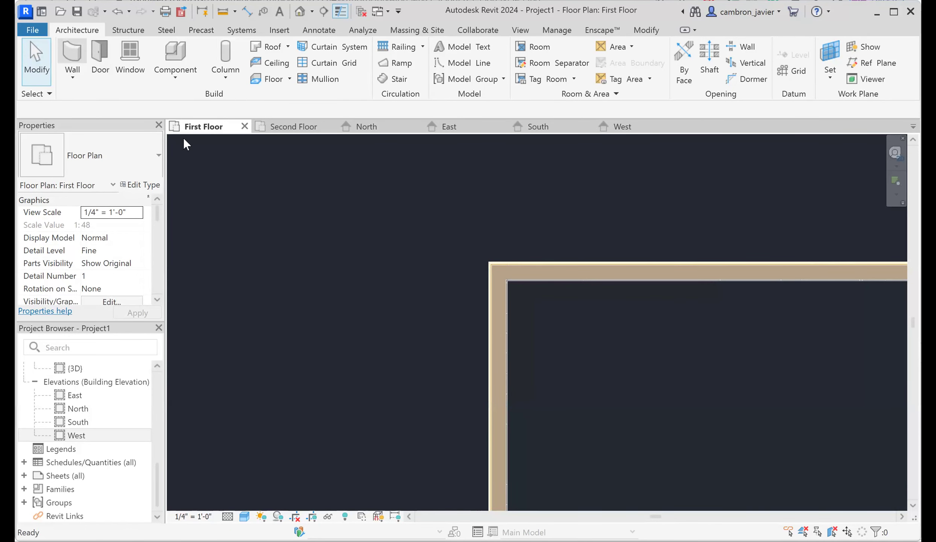
pyautogui.click(73, 60)
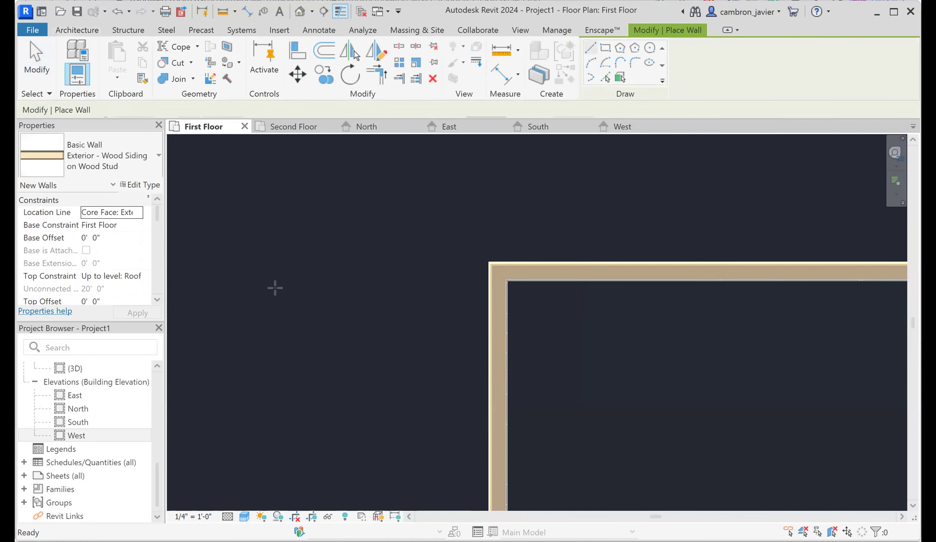
pyautogui.click(359, 399)
pyautogui.scroll(5, 363, 267)
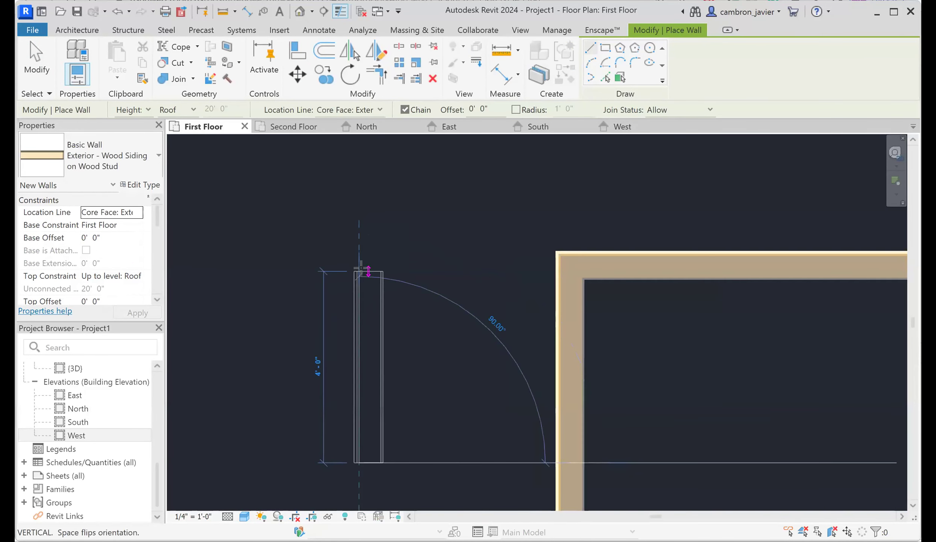
pyautogui.press('space')
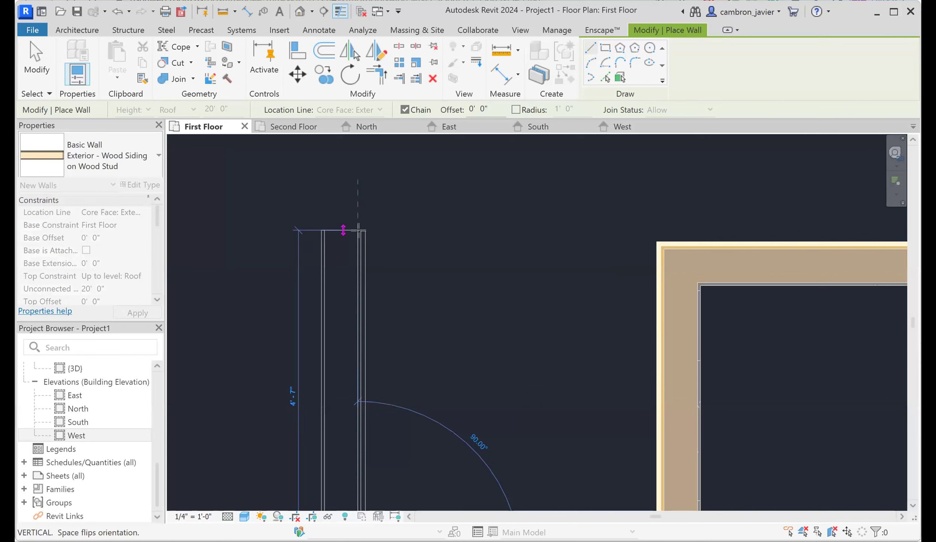
pyautogui.scroll(2, 357, 227)
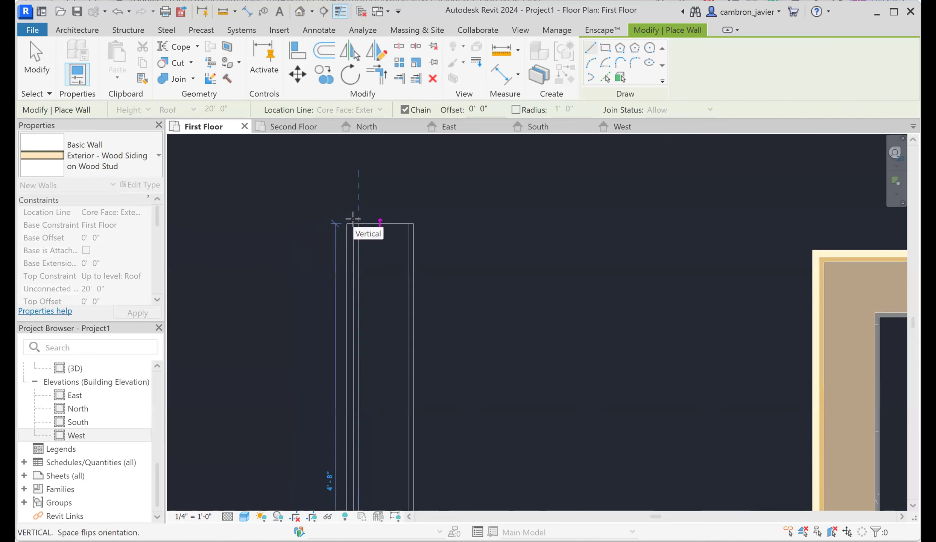
pyautogui.press('space')
pyautogui.press('space')
pyautogui.press('space')
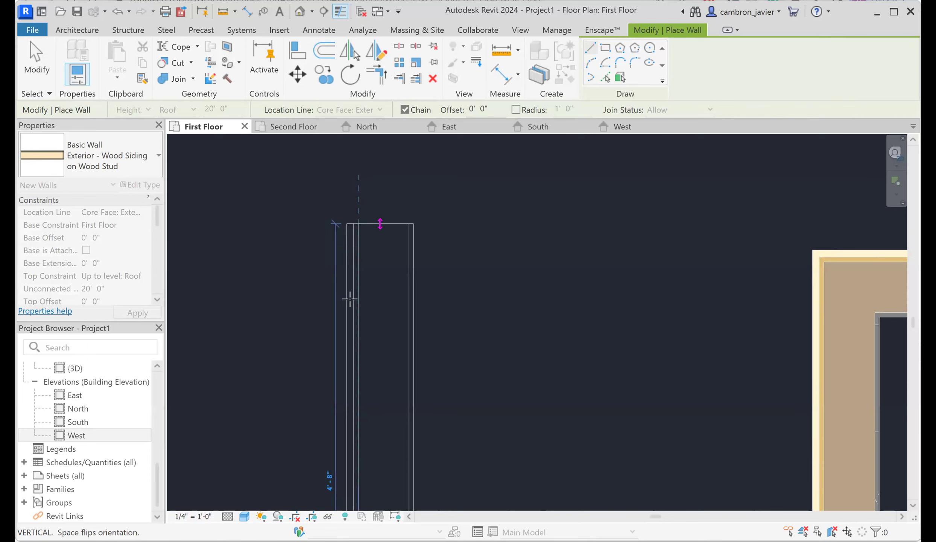
pyautogui.scroll(-1, 360, 208)
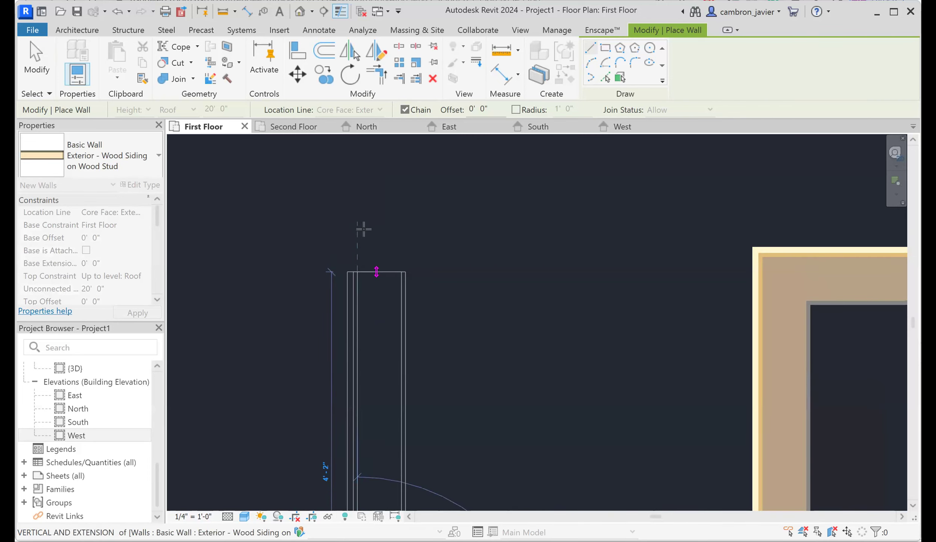
pyautogui.scroll(-3, 362, 225)
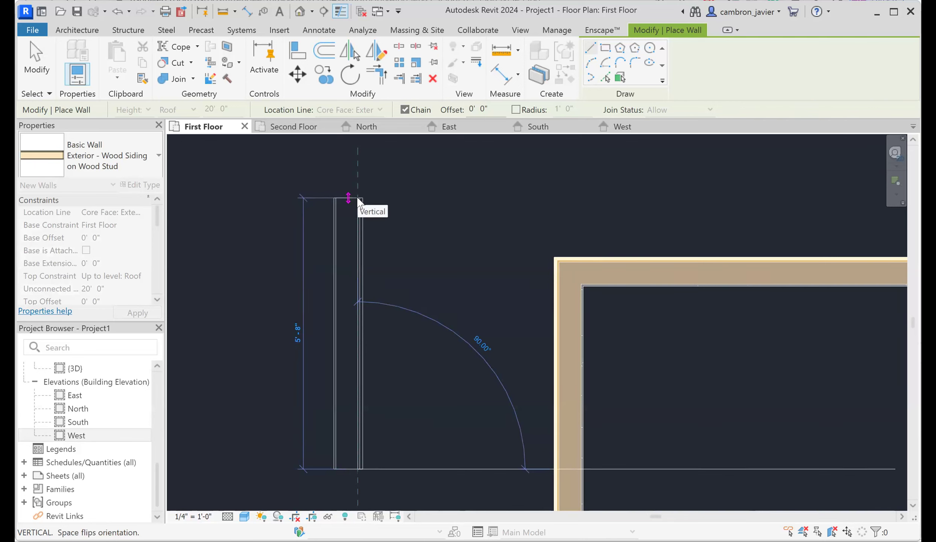
pyautogui.press('Escape')
pyautogui.scroll(-4, 382, 229)
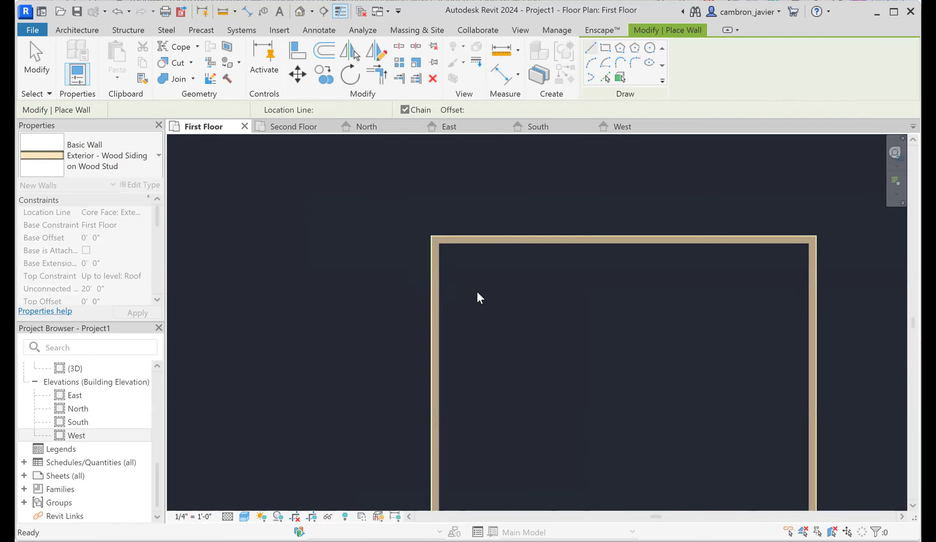
pyautogui.press('Escape')
pyautogui.scroll(1, 603, 326)
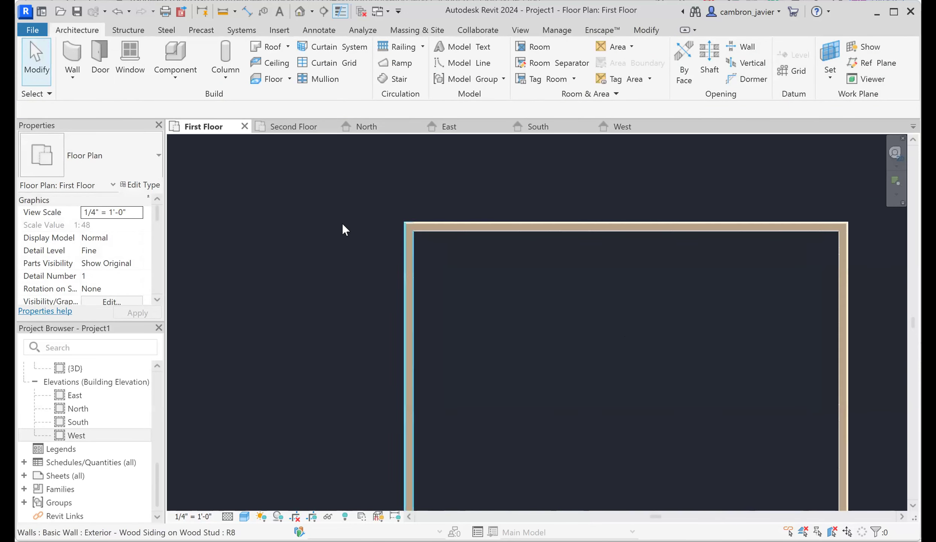
pyautogui.scroll(-2, 350, 228)
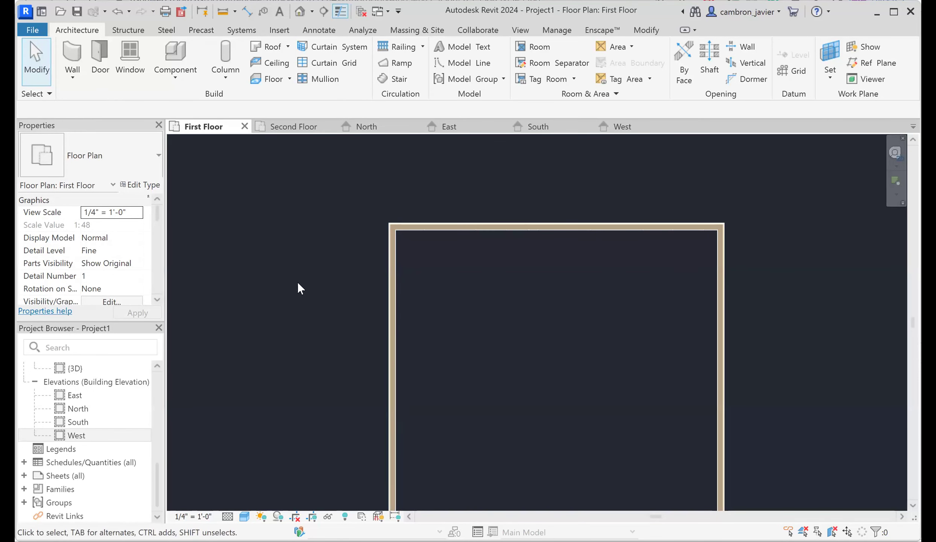
pyautogui.click(394, 283)
pyautogui.click(444, 280)
pyautogui.scroll(-4, 460, 309)
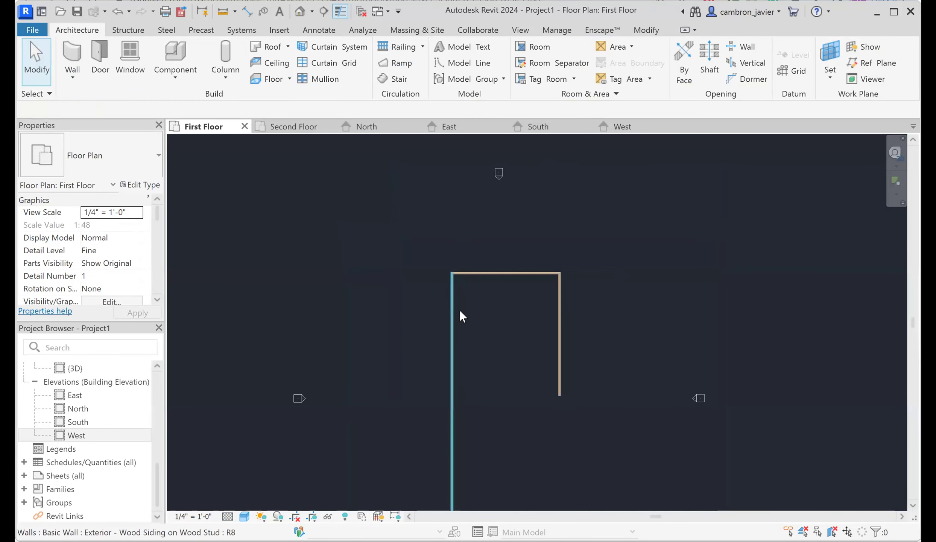
pyautogui.click(304, 398)
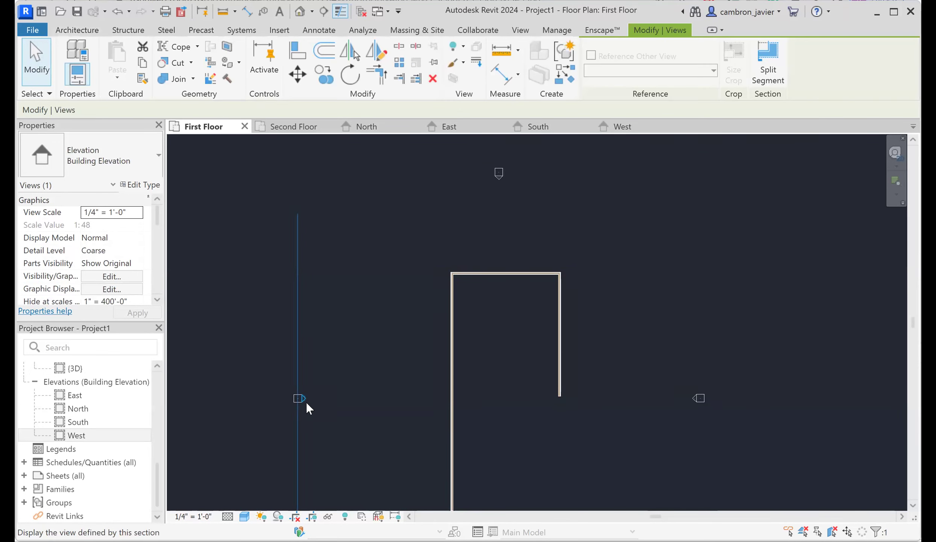
pyautogui.scroll(1, 304, 398)
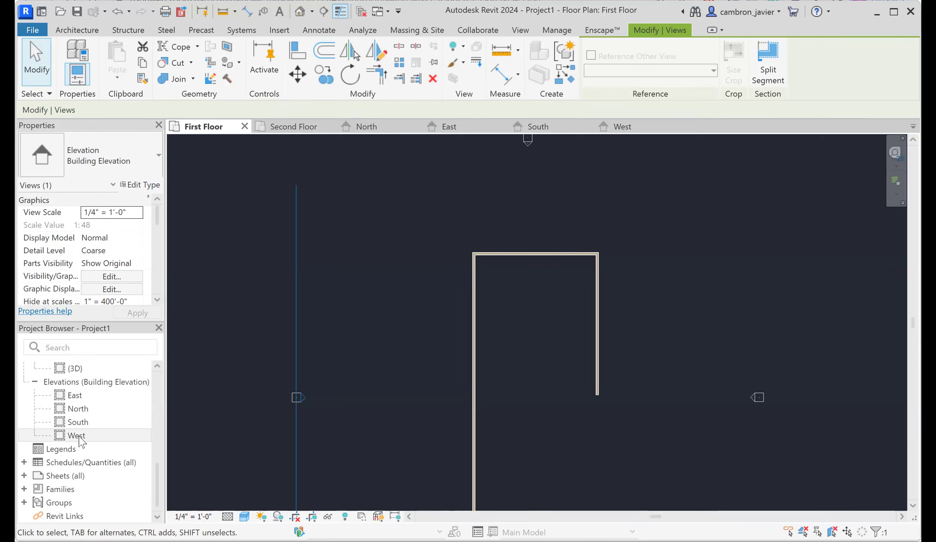
# Step: Open the West elevation view and select the West exterior wall
pyautogui.doubleClick(303, 397)
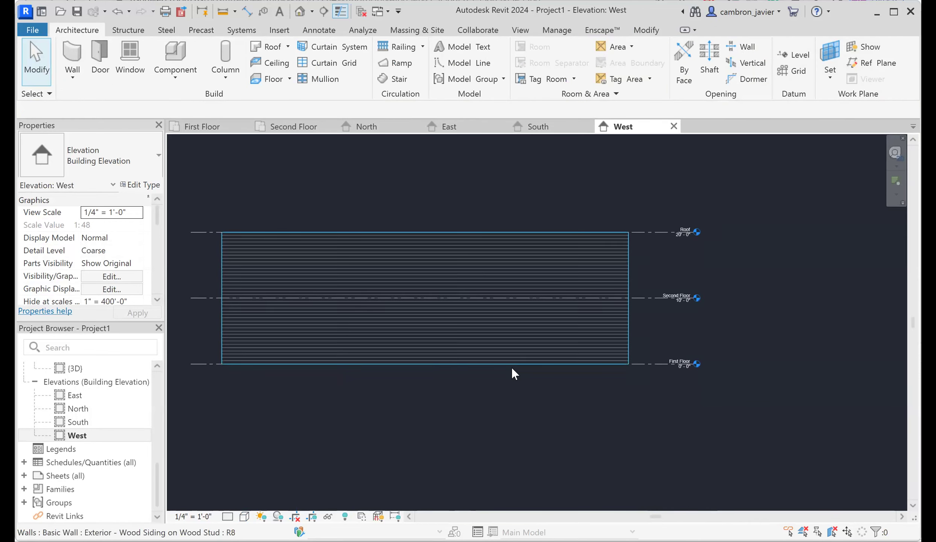
pyautogui.scroll(1, 291, 272)
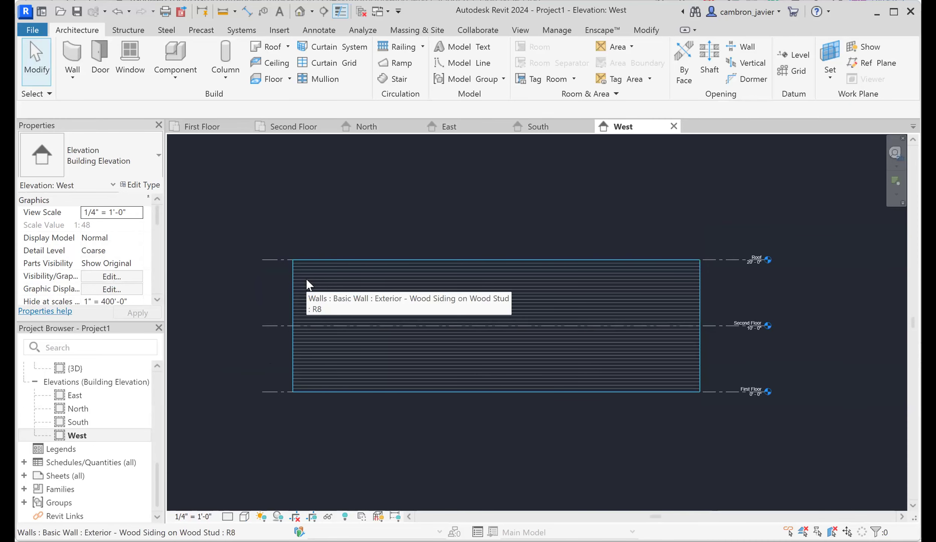
pyautogui.click(307, 281)
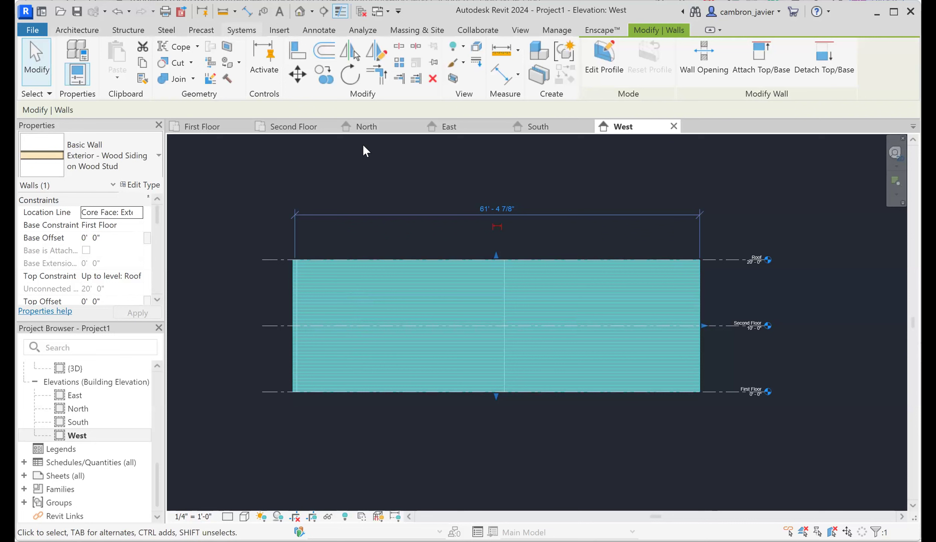
# Step: Edit the wall profile with a 17'-0" by 9'-0" rectangle and finish the edit
pyautogui.click(606, 61)
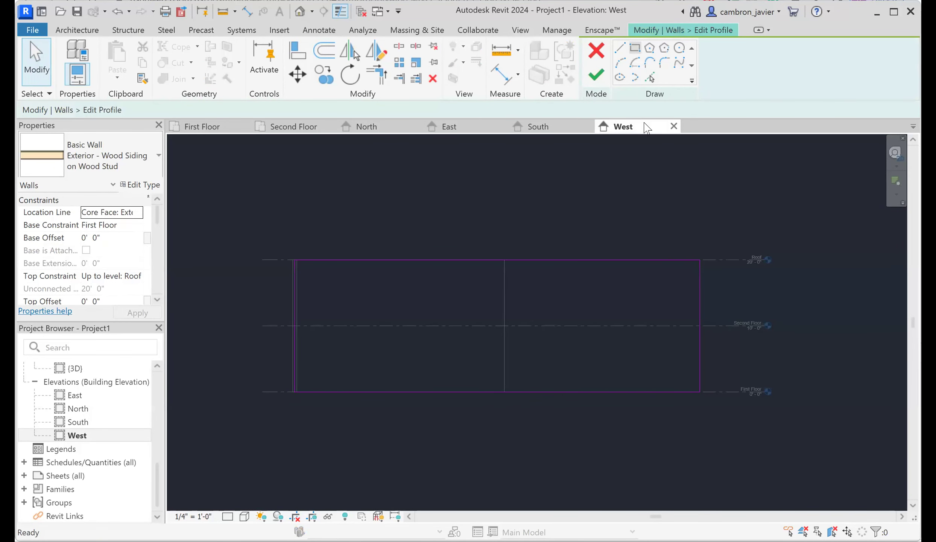
pyautogui.click(635, 48)
pyautogui.click(364, 285)
pyautogui.click(477, 344)
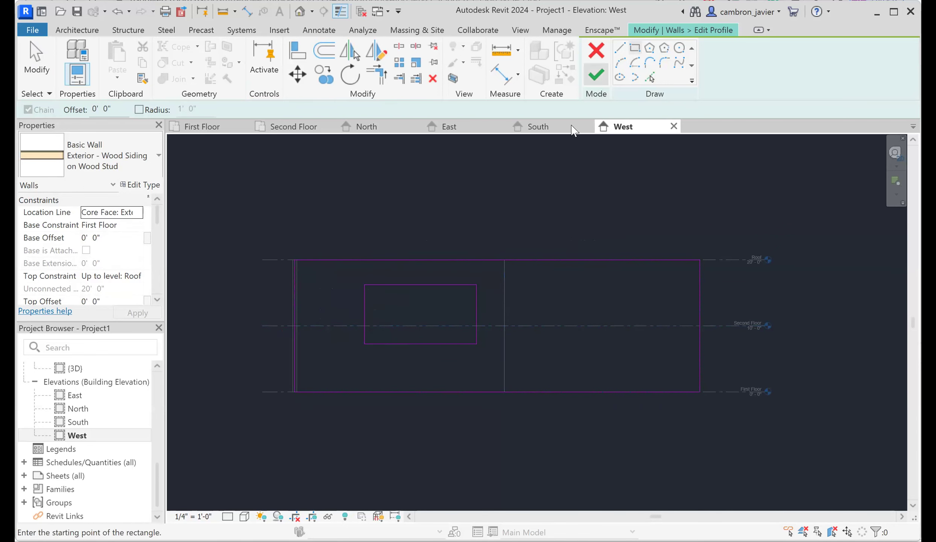
pyautogui.press('Return')
pyautogui.click(387, 181)
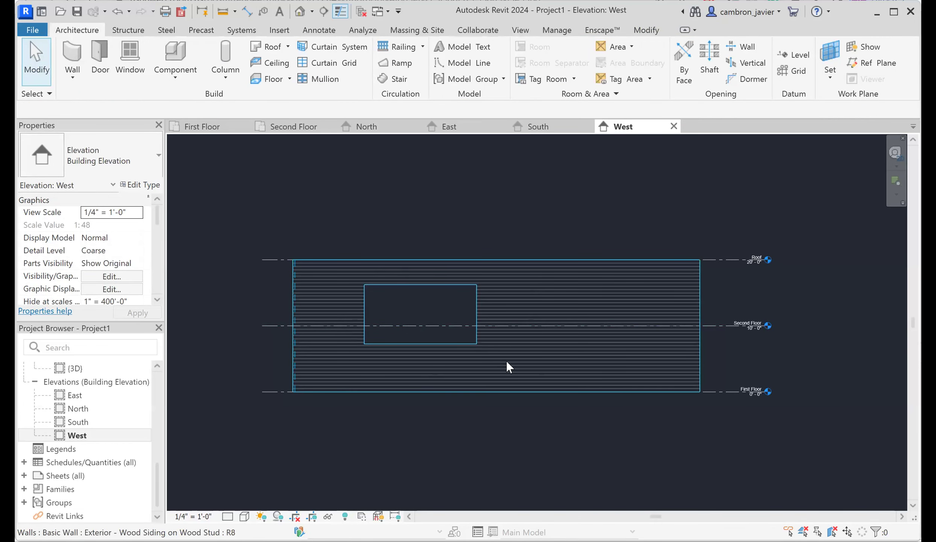
# Step: Reopen the West wall profile and draw the notch's sloped, horizontal and rising lines from the top edge
pyautogui.doubleClick(549, 338)
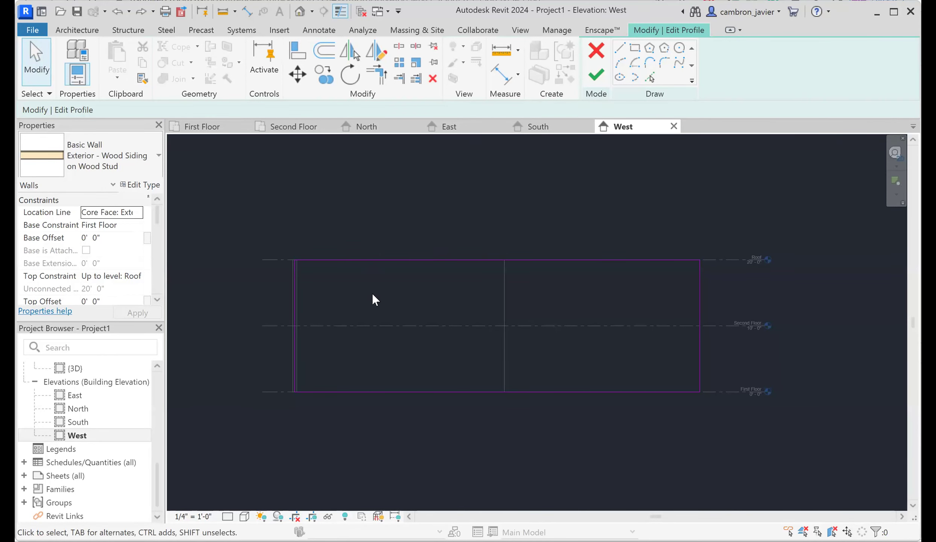
pyautogui.scroll(2, 363, 305)
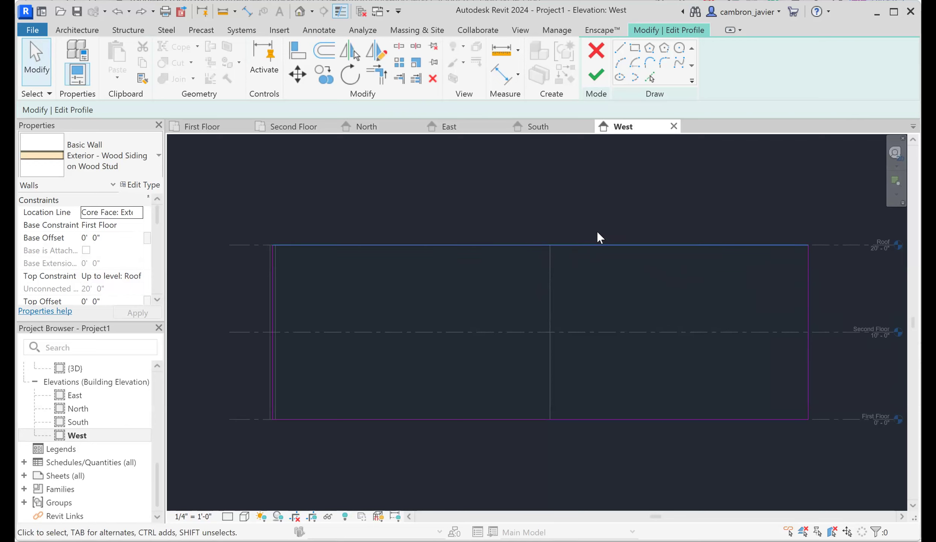
pyautogui.click(620, 48)
pyautogui.click(392, 245)
pyautogui.click(475, 284)
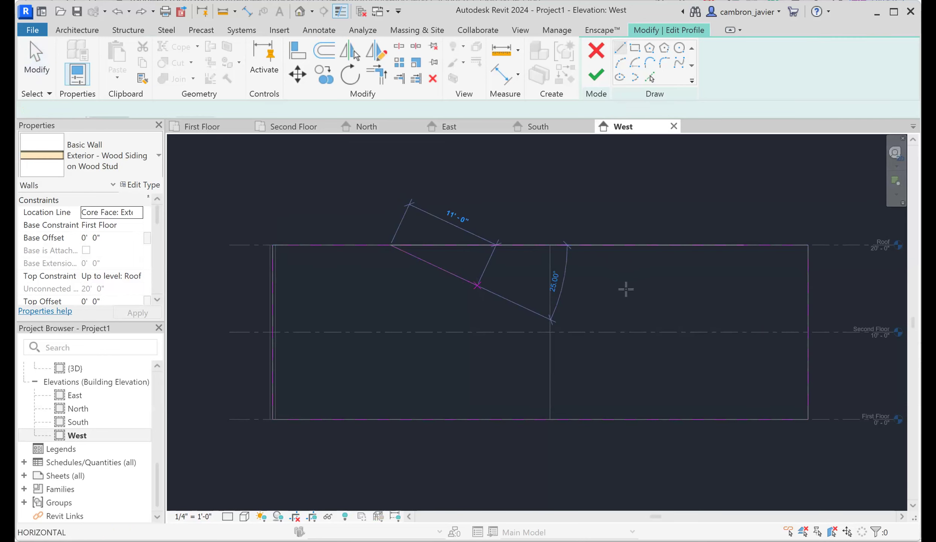
pyautogui.click(649, 285)
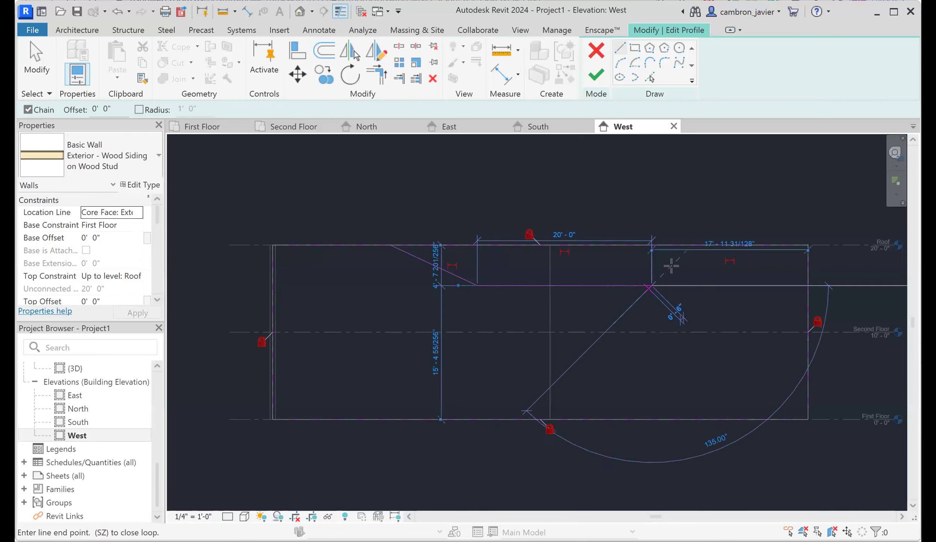
pyautogui.click(694, 244)
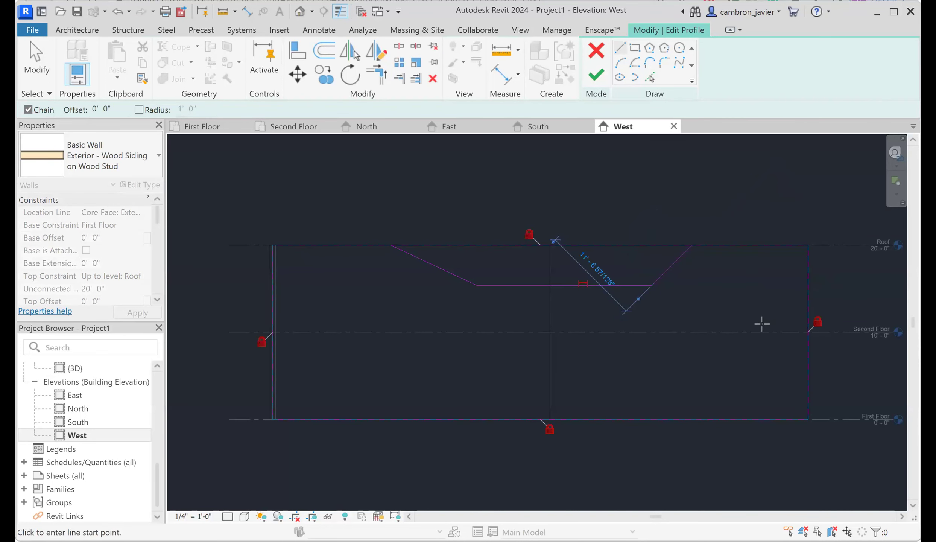
pyautogui.press('Escape')
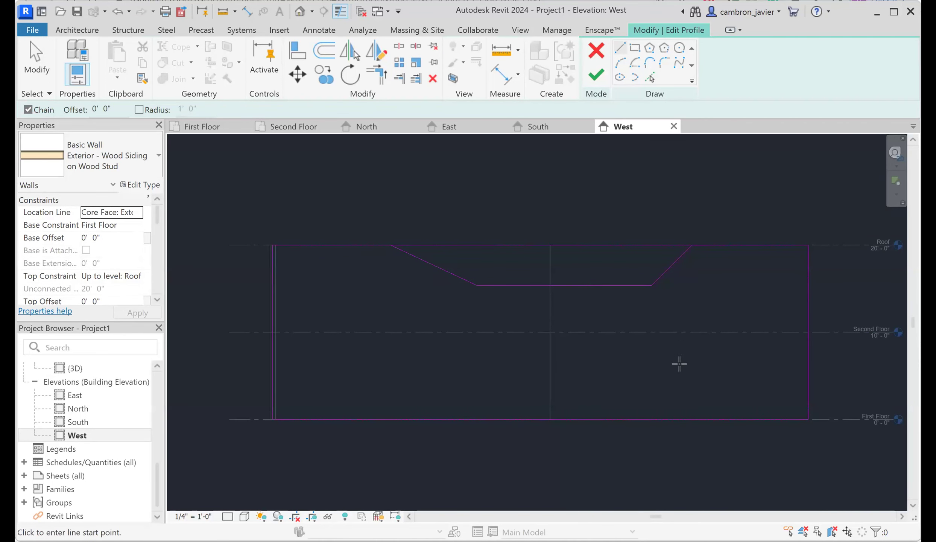
# Step: Add a top-edge line starting at the notch, then select that top sketch line
pyautogui.scroll(3, 403, 253)
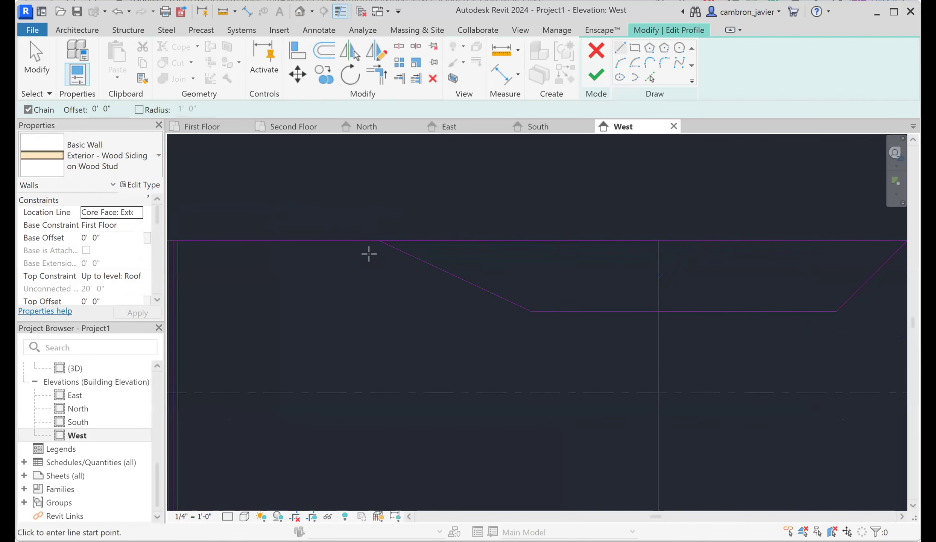
pyautogui.scroll(-2, 388, 247)
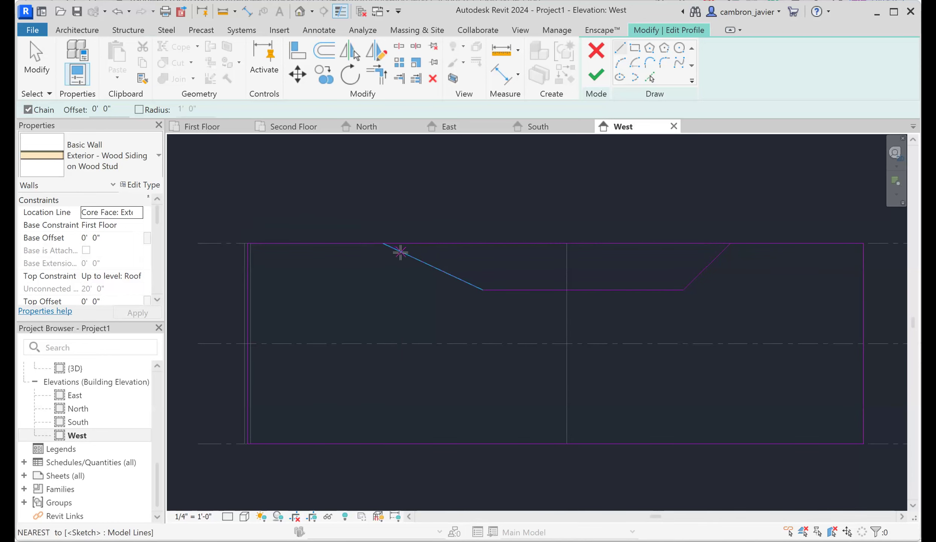
pyautogui.scroll(3, 389, 245)
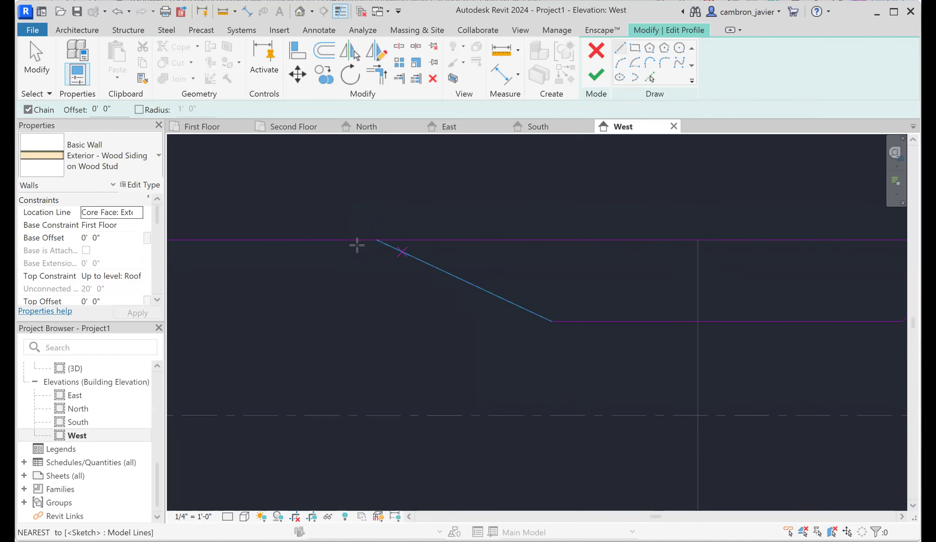
pyautogui.click(376, 240)
pyautogui.scroll(-2, 447, 277)
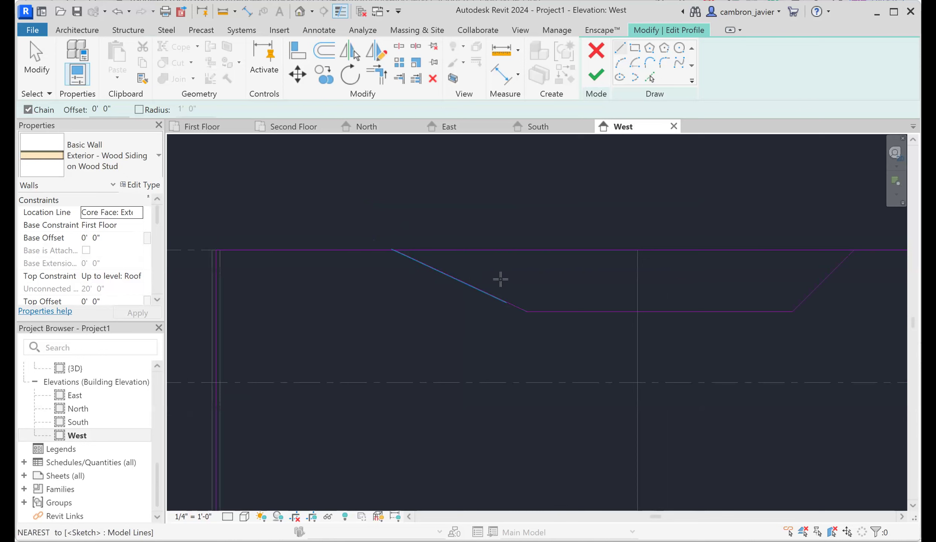
pyautogui.scroll(-1, 501, 279)
pyautogui.press('Escape')
pyautogui.press('Escape')
pyautogui.click(610, 249)
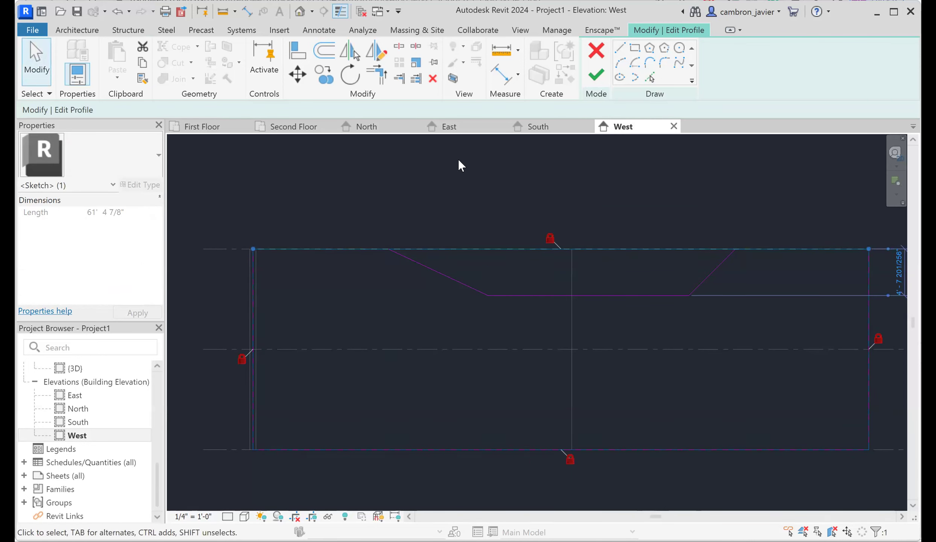
# Step: Split the top sketch line and pull its left piece back to the notch start
pyautogui.click(400, 46)
pyautogui.click(559, 248)
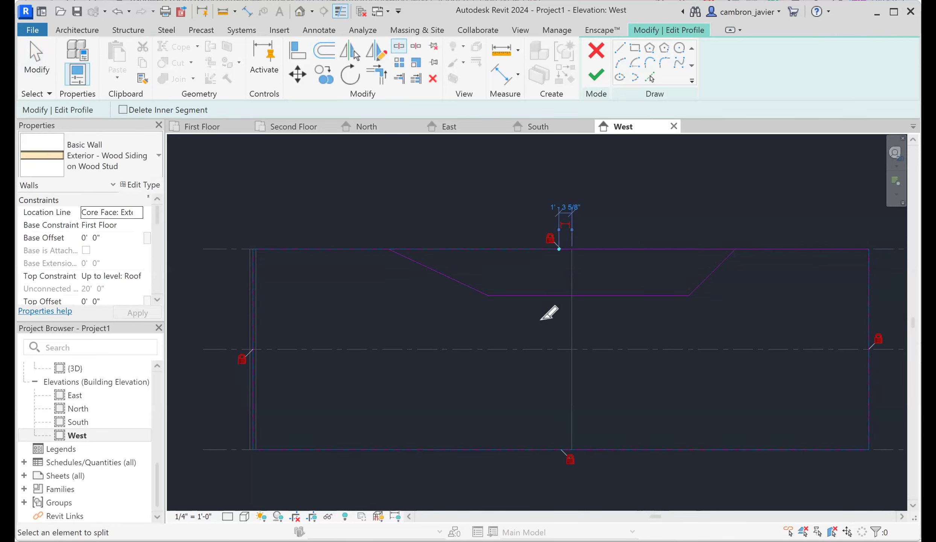
pyautogui.press('Escape')
pyautogui.click(530, 247)
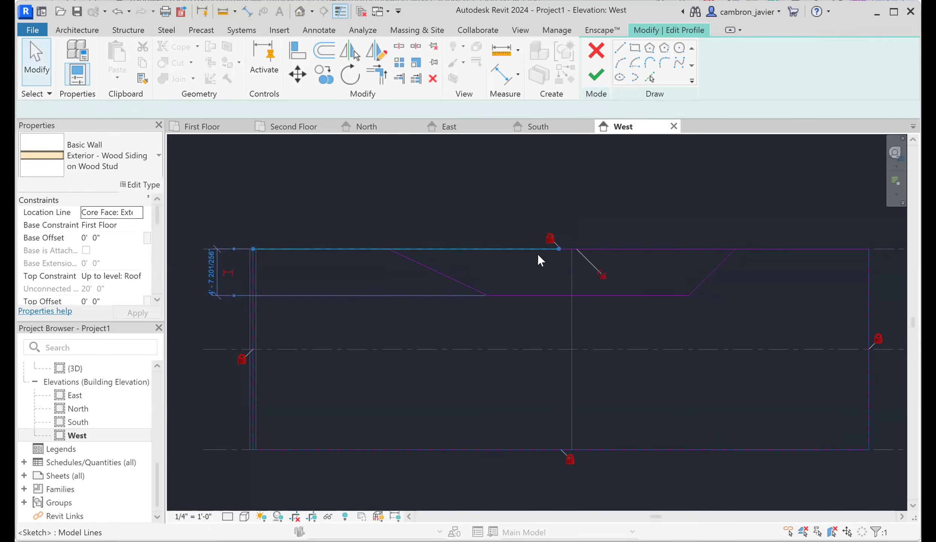
pyautogui.moveTo(559, 249); pyautogui.dragTo(393, 248)
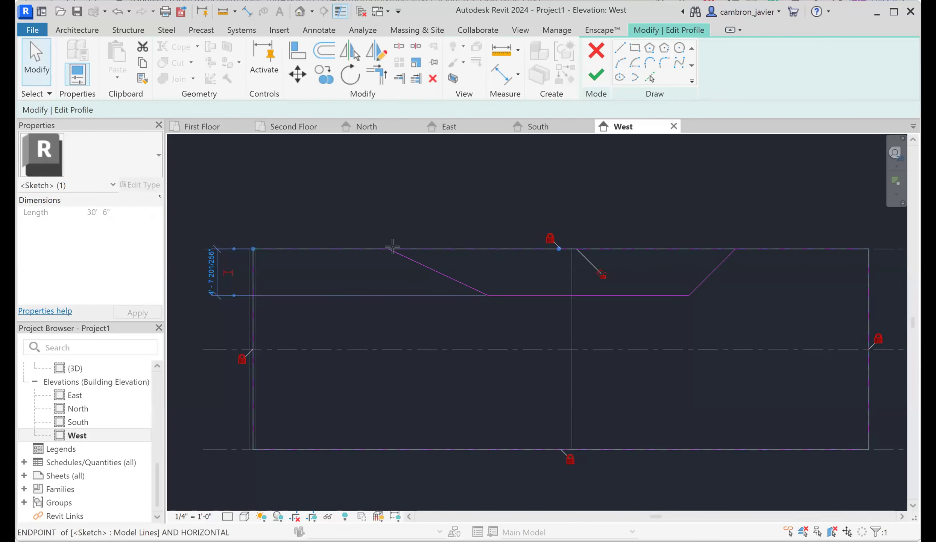
pyautogui.click(414, 240)
# Step: Extend the right top piece to the notch corner and finish the profile edit
pyautogui.click(600, 249)
pyautogui.moveTo(560, 248); pyautogui.dragTo(735, 249)
pyautogui.click(708, 326)
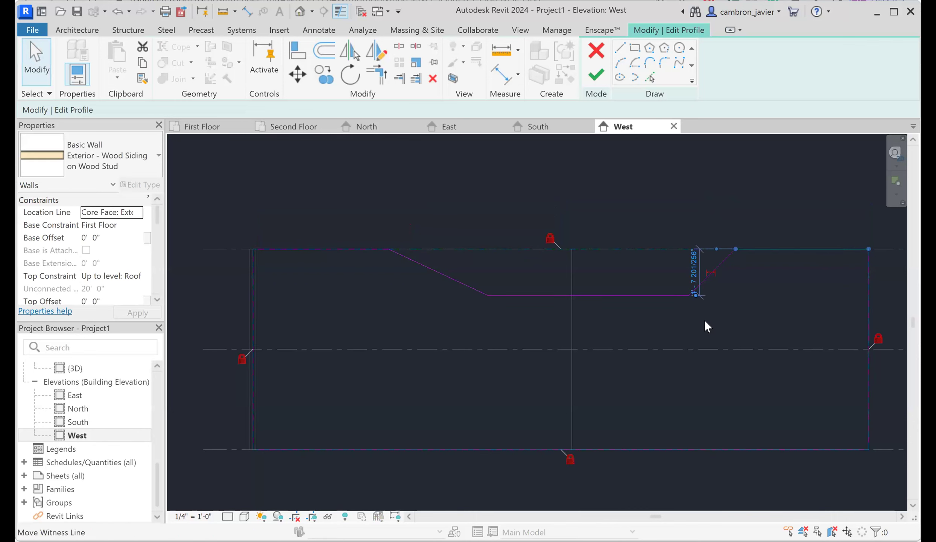
pyautogui.click(731, 315)
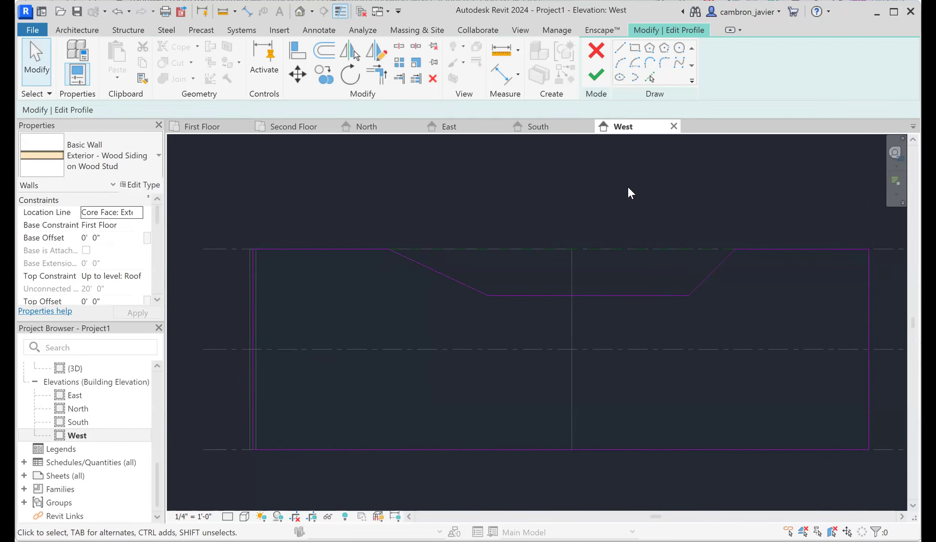
pyautogui.click(596, 79)
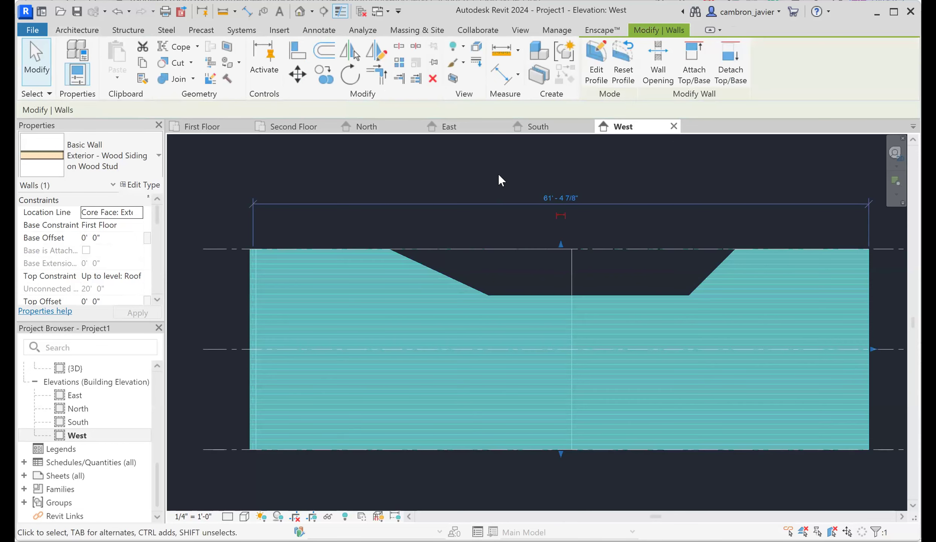
pyautogui.click(498, 173)
# Step: Reopen the West wall profile with EP and delete the notch's bottom and both sloped lines
pyautogui.click(597, 413)
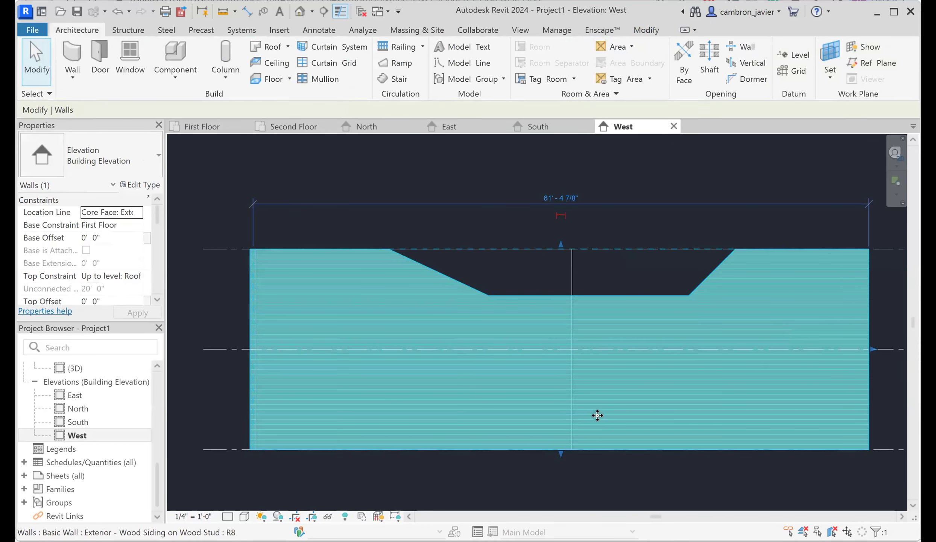
pyautogui.press('e')
pyautogui.press('p')
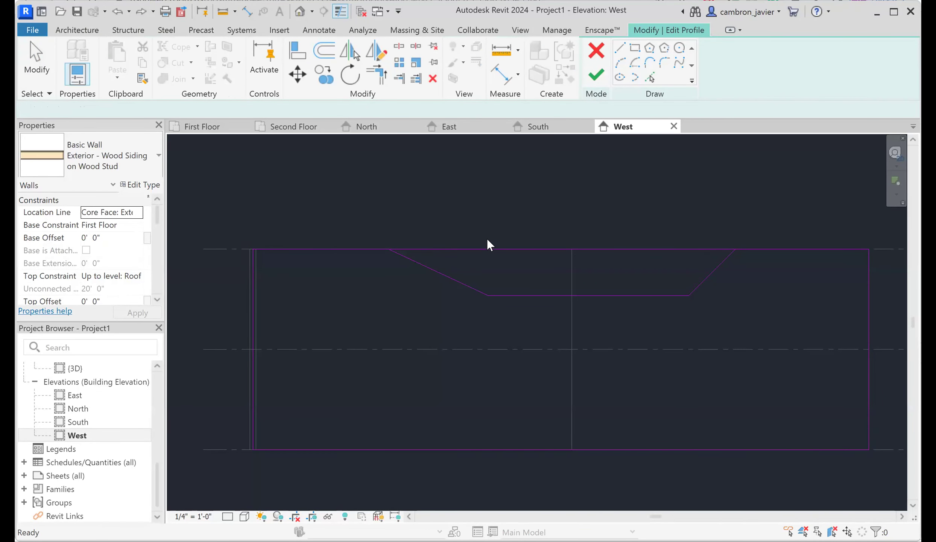
pyautogui.click(489, 248)
pyautogui.click(491, 206)
pyautogui.moveTo(732, 280)
pyautogui.mouseDown()
pyautogui.moveTo(670, 315)
pyautogui.moveTo(676, 320)
pyautogui.mouseUp()
pyautogui.press('Delete')
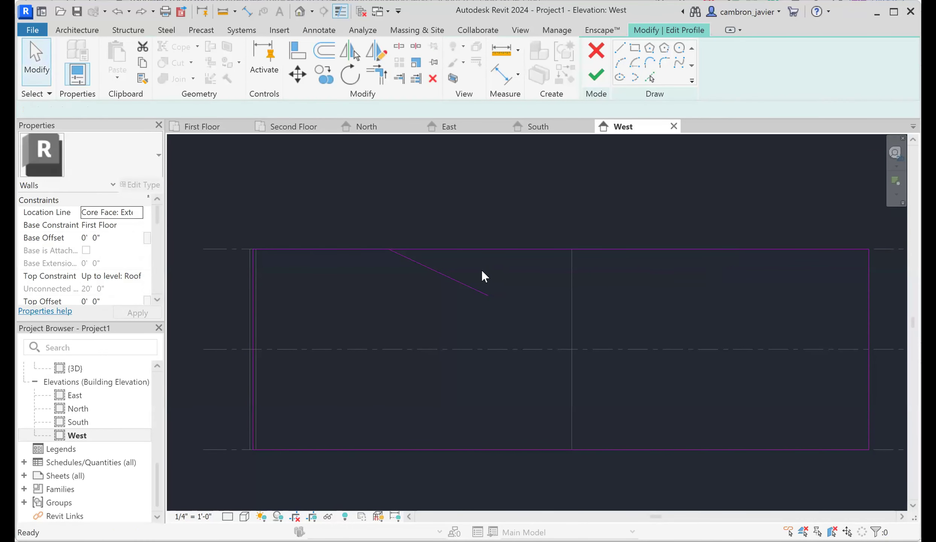
pyautogui.click(454, 296)
pyautogui.press('Delete')
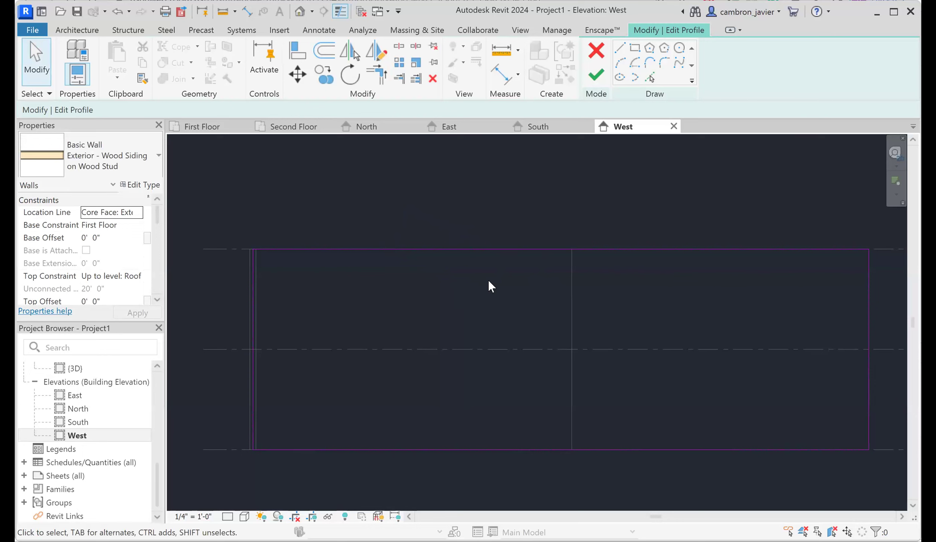
pyautogui.click(620, 47)
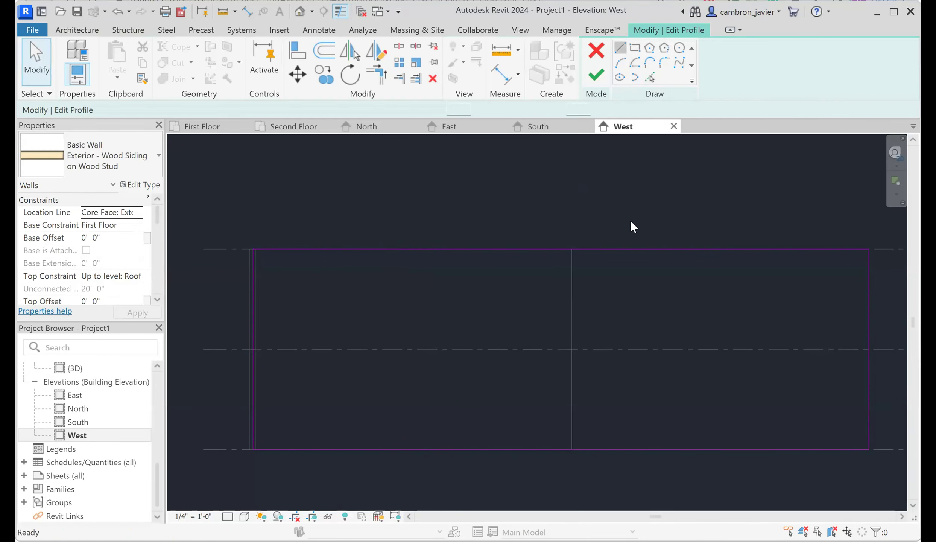
pyautogui.click(364, 249)
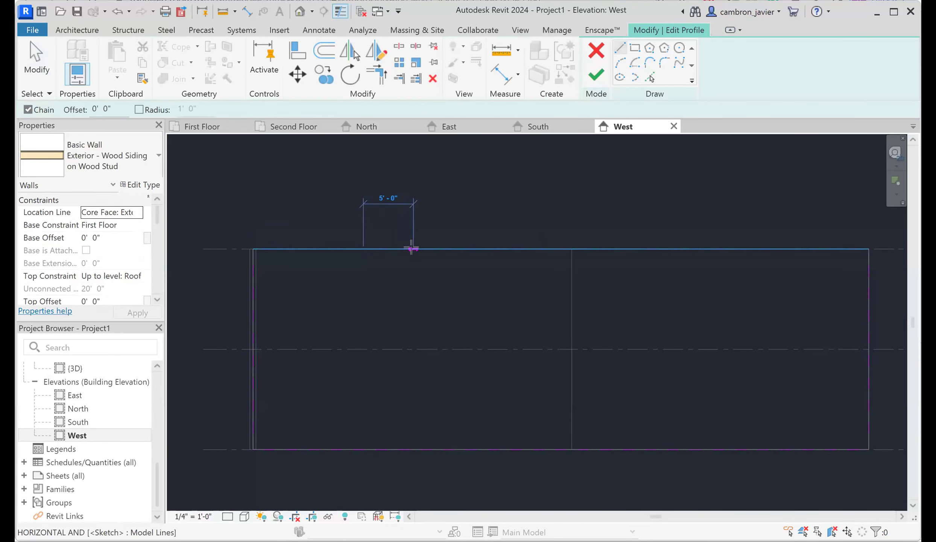
pyautogui.click(603, 438)
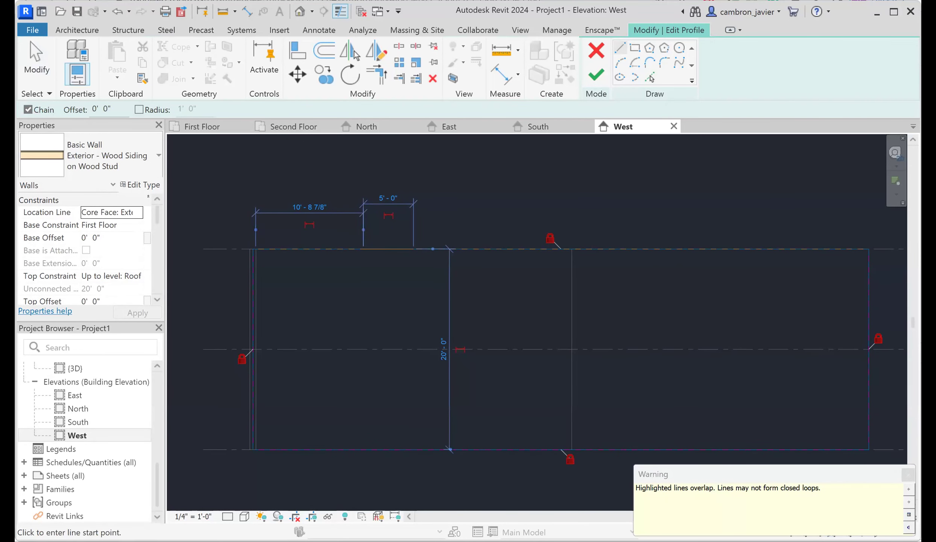
pyautogui.click(414, 248)
pyautogui.click(462, 298)
pyautogui.click(654, 298)
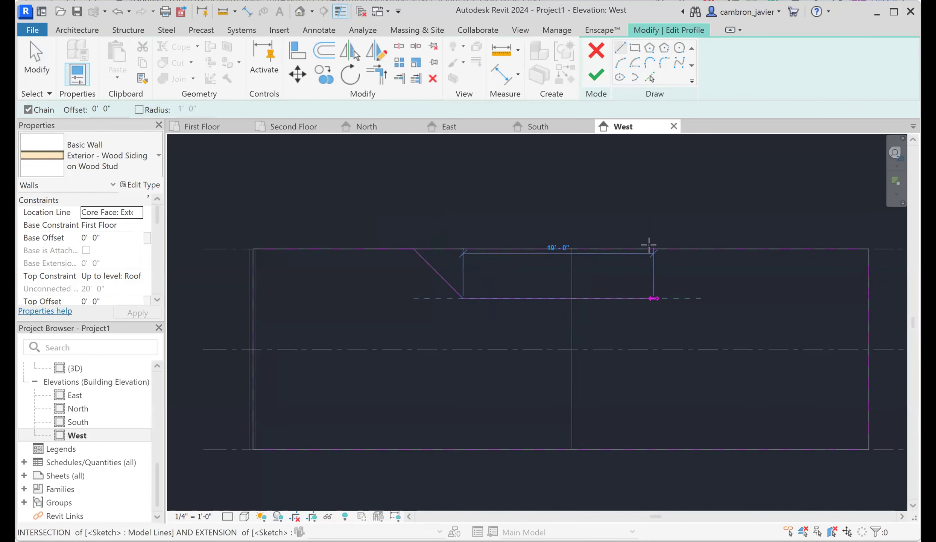
pyautogui.click(654, 249)
pyautogui.press('Escape')
pyautogui.press('Escape')
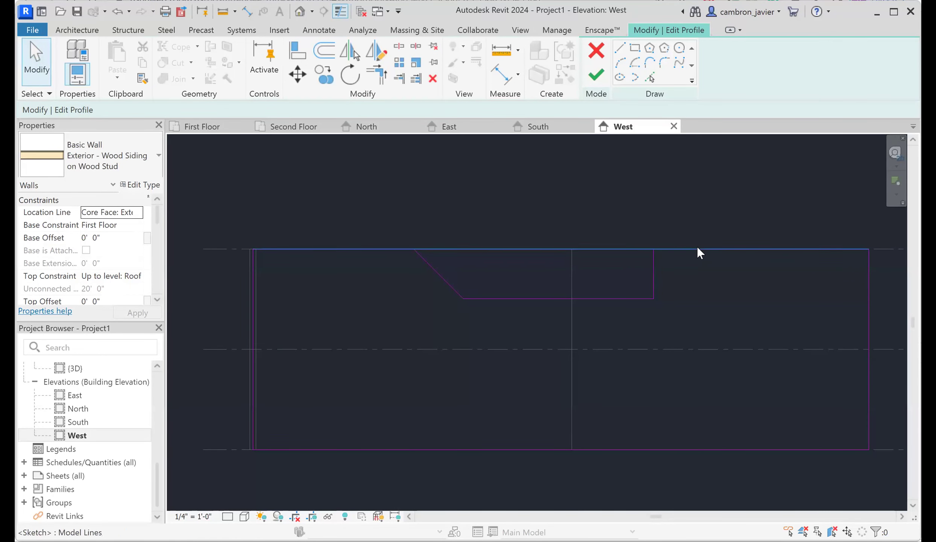
pyautogui.click(368, 249)
pyautogui.click(388, 250)
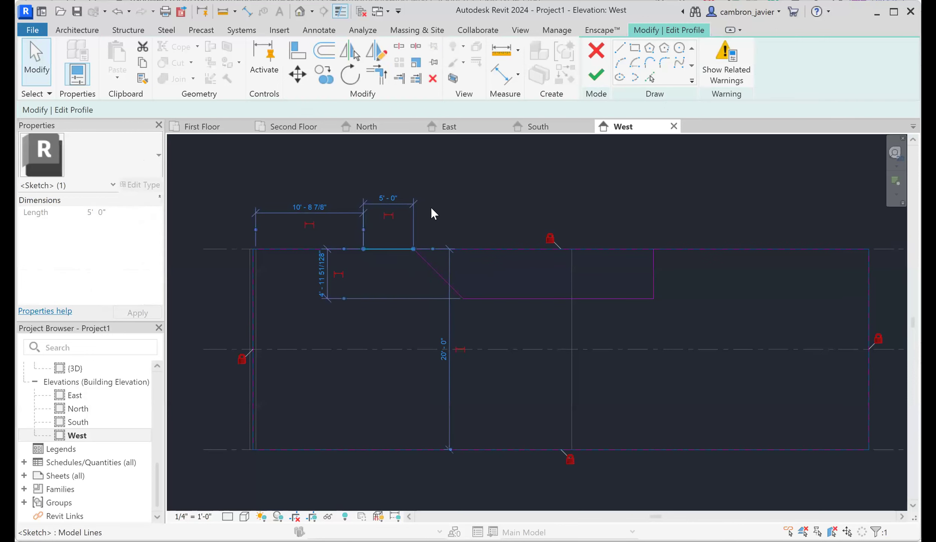
pyautogui.click(597, 75)
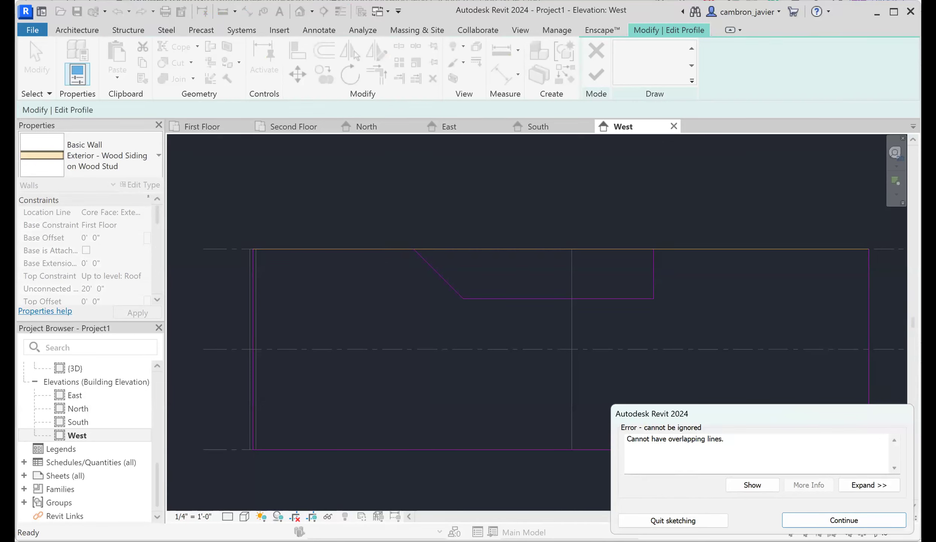
# Step: Delete the overlapping 5'-0" top segment, cancel and discard the sketch edits, then reselect the wall
pyautogui.click(814, 522)
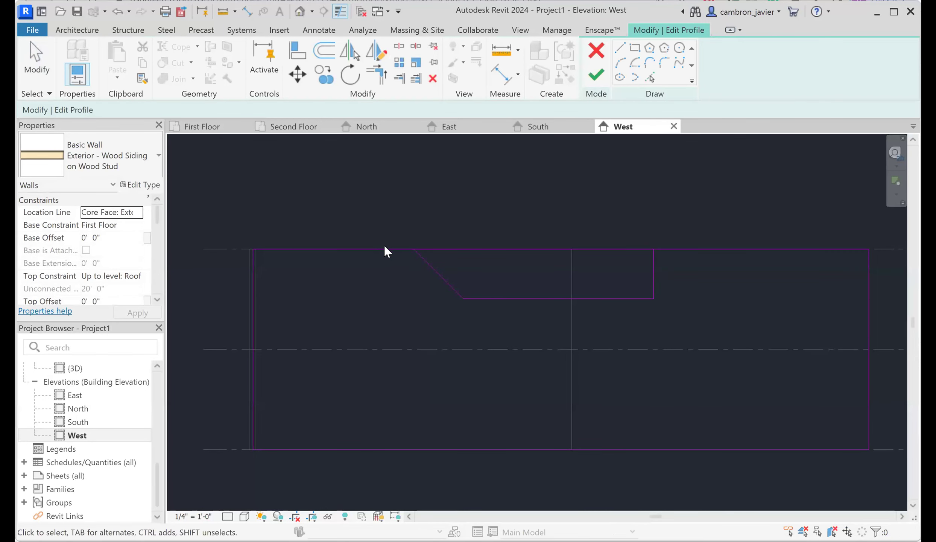
pyautogui.click(383, 247)
pyautogui.press('Delete')
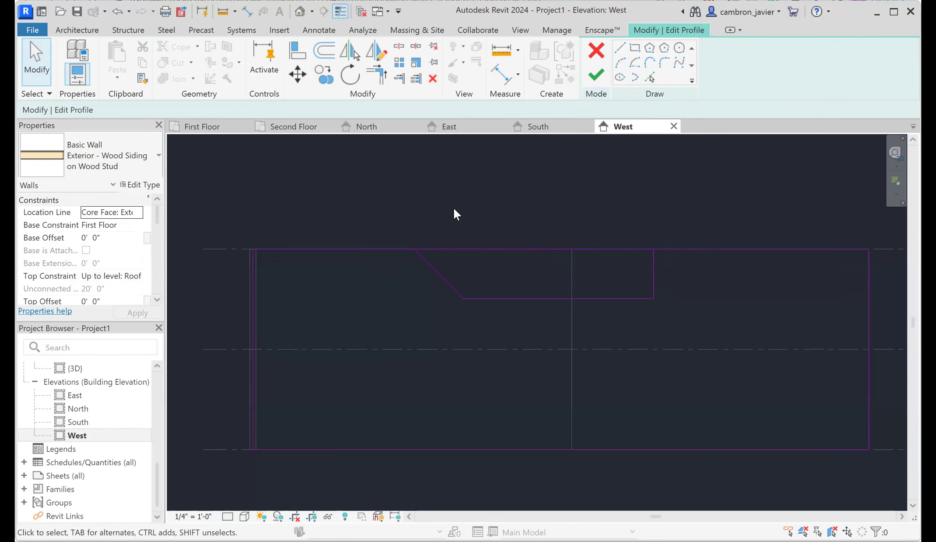
pyautogui.click(596, 52)
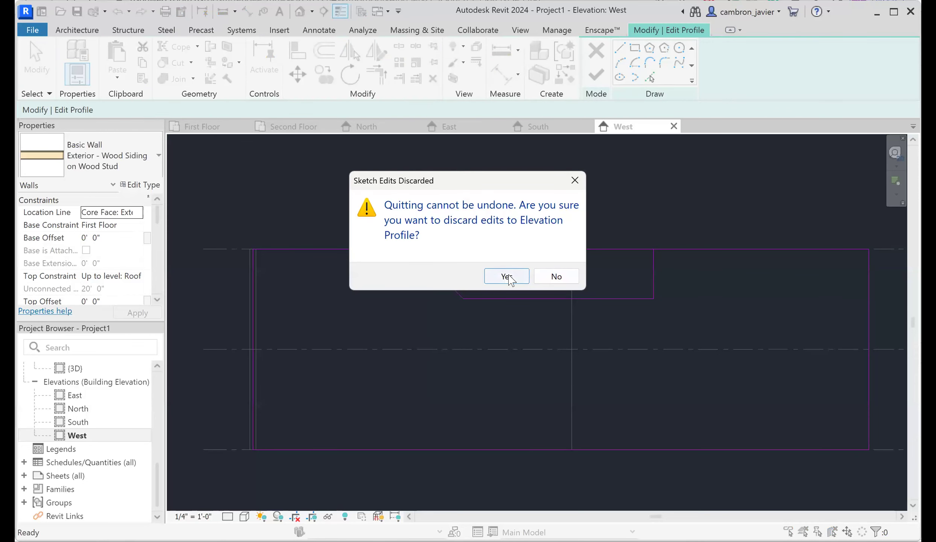
pyautogui.click(508, 278)
pyautogui.click(466, 160)
pyautogui.click(445, 275)
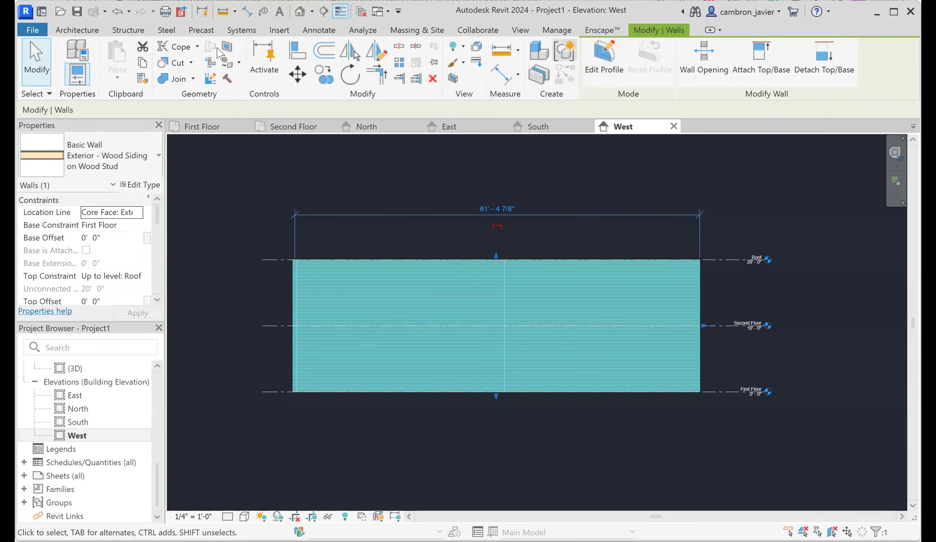
# Step: Open the West wall's Edit Profile sketch, briefly browsing the Architecture and Systems tools
pyautogui.click(607, 47)
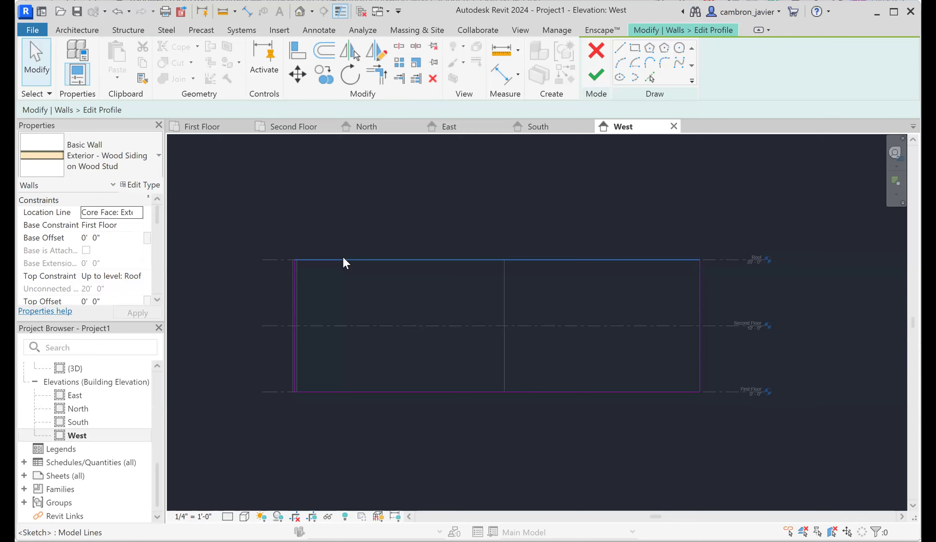
pyautogui.click(64, 31)
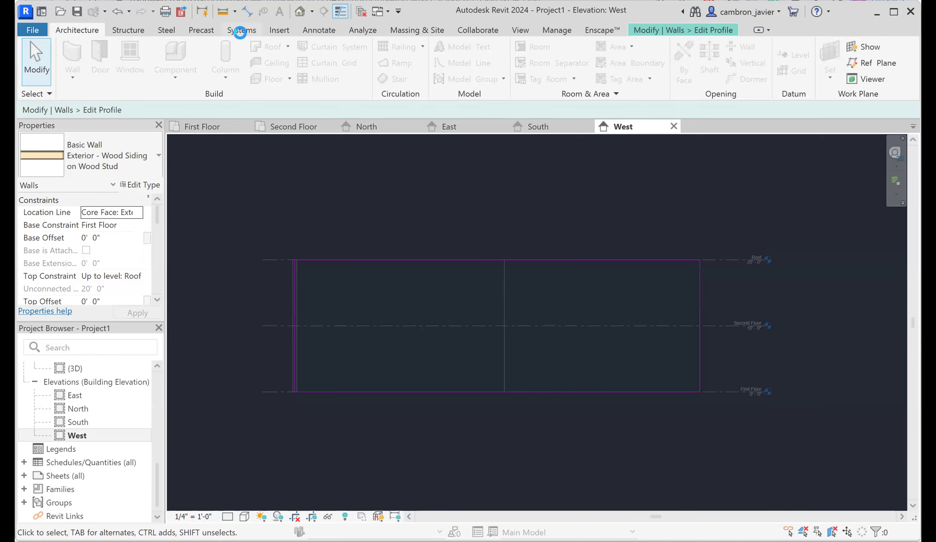
pyautogui.click(256, 32)
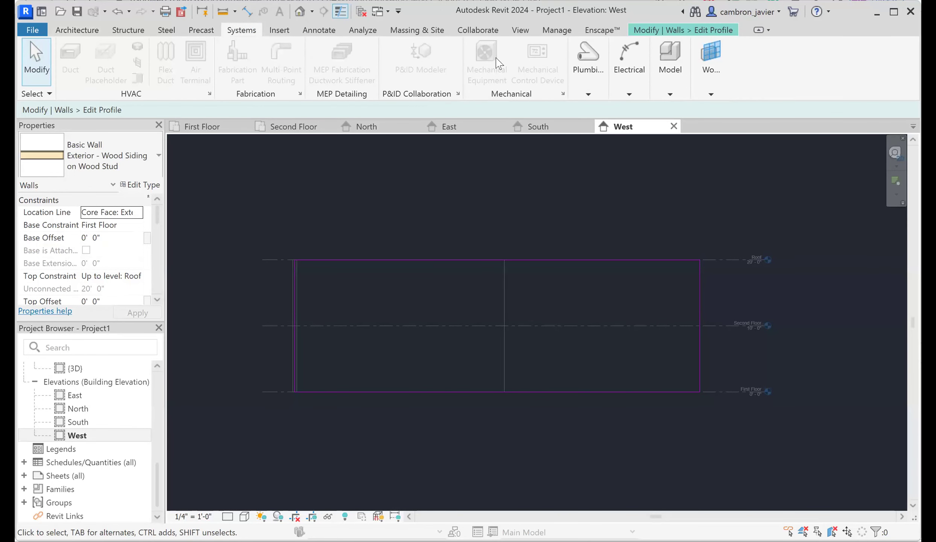
pyautogui.click(658, 31)
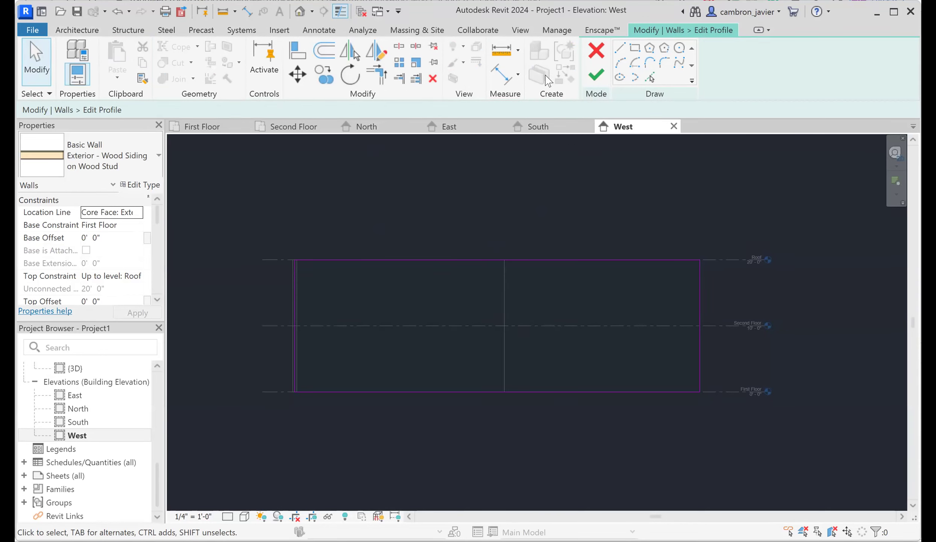
# Step: Cancel the profile sketch without changes and deselect the wall
pyautogui.click(615, 391)
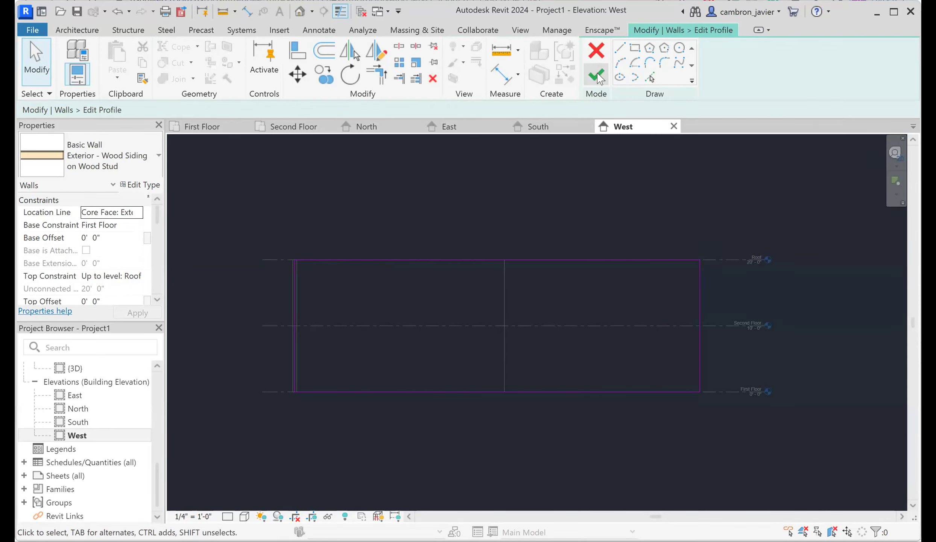
pyautogui.click(596, 53)
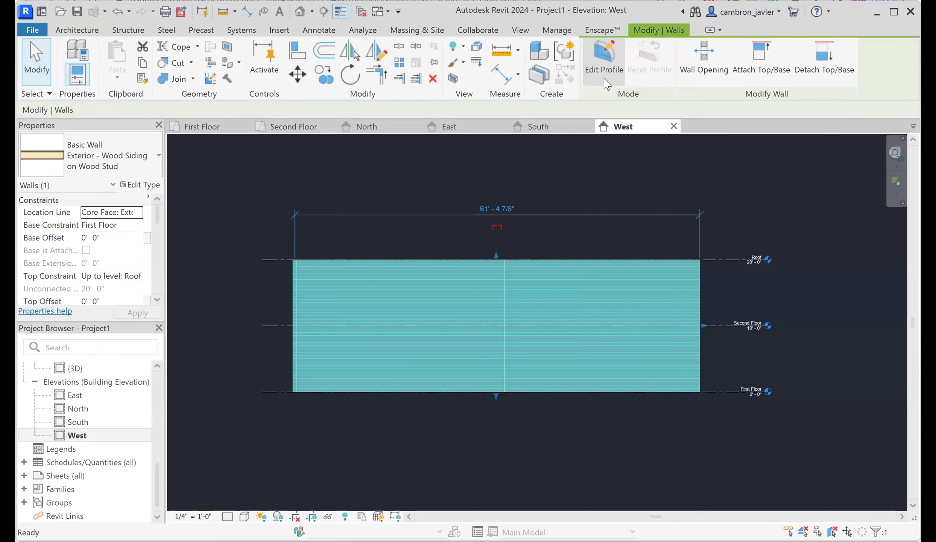
pyautogui.click(440, 169)
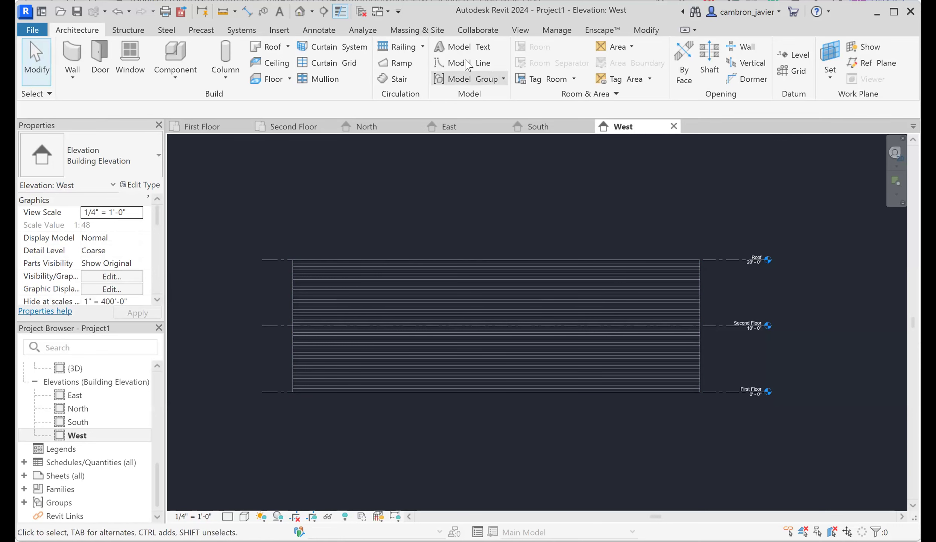
# Step: Select the West wall, open Edit Profile, and zoom in on its rectangular outline
pyautogui.click(403, 272)
pyautogui.click(596, 77)
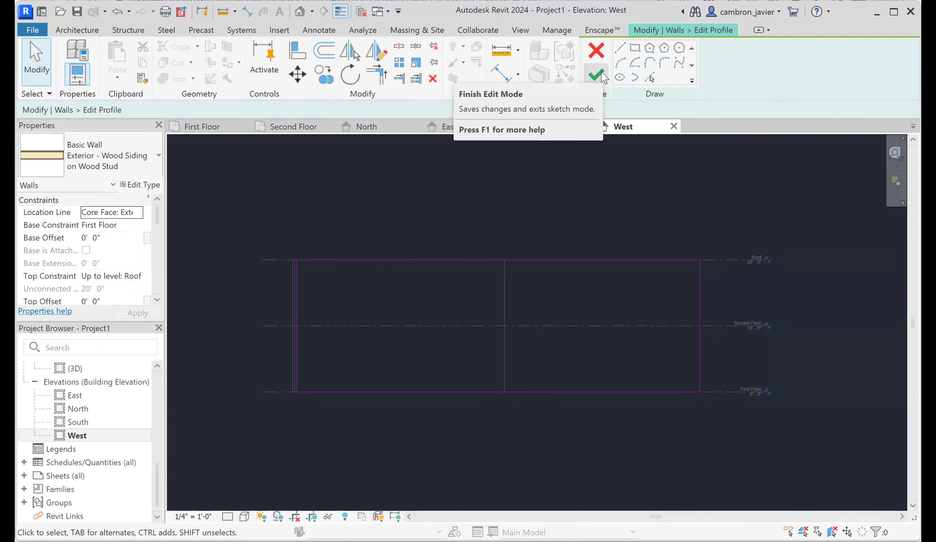
pyautogui.scroll(3, 282, 357)
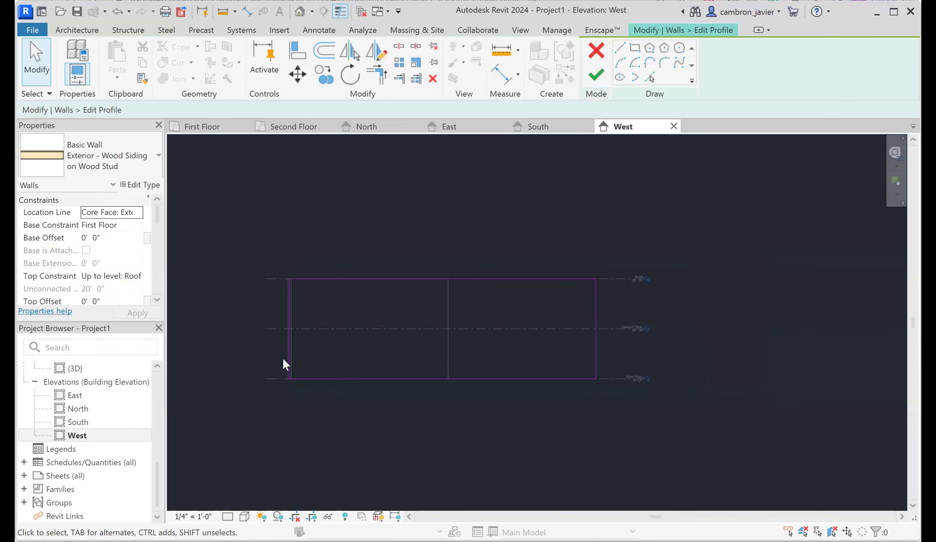
pyautogui.scroll(2, 273, 307)
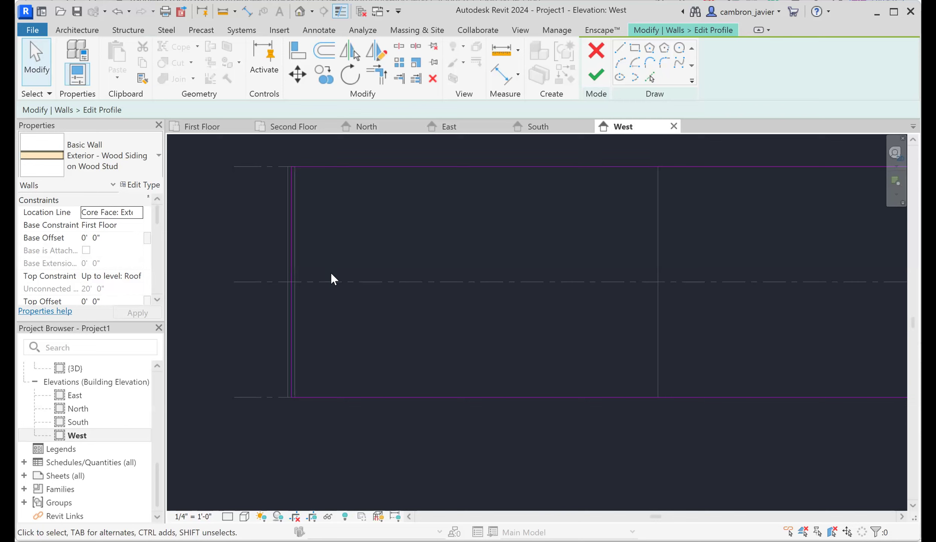
# Step: Start the Line tool with an offset of 5' 5 1/4"
pyautogui.click(622, 52)
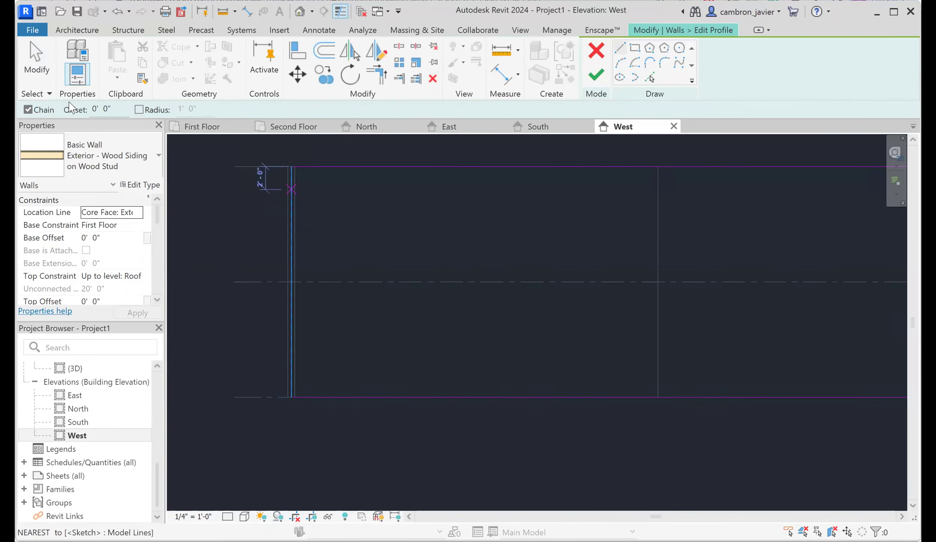
pyautogui.doubleClick(96, 109)
pyautogui.write('5')
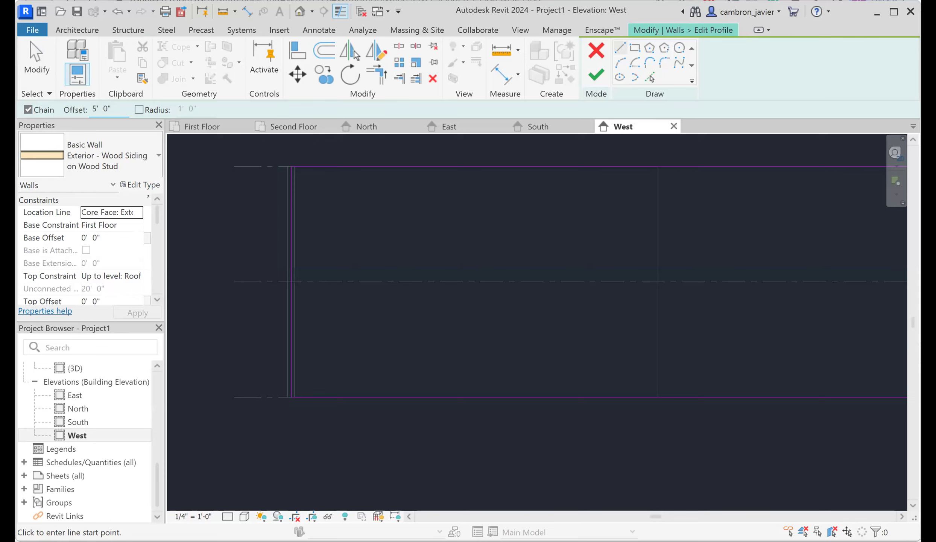
pyautogui.press('BackSpace')
pyautogui.write('5 1/4')
pyautogui.scroll(3, 292, 393)
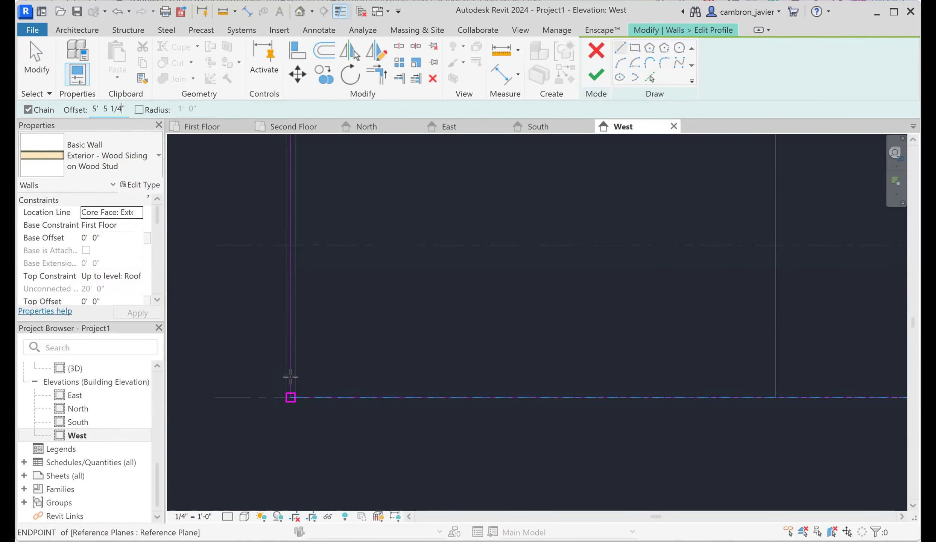
pyautogui.scroll(3, 288, 290)
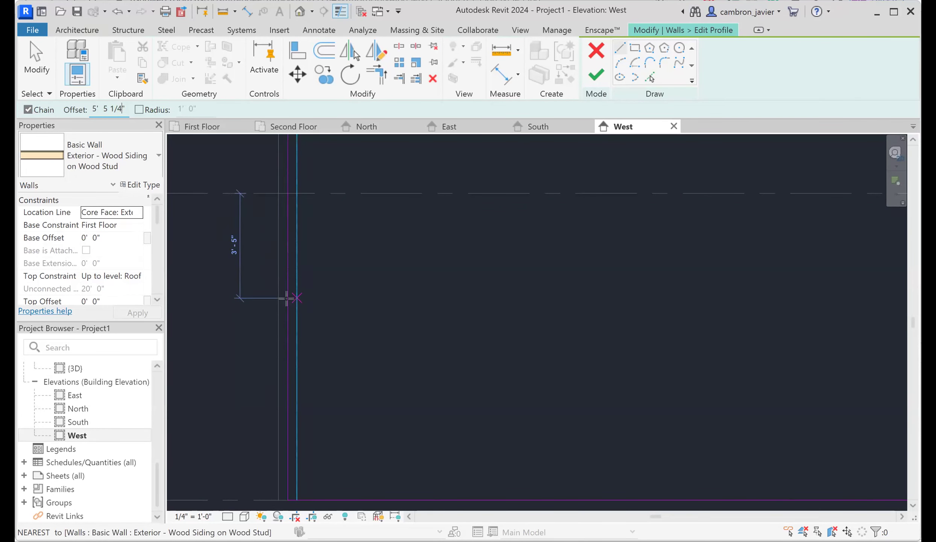
pyautogui.scroll(-1, 289, 304)
pyautogui.scroll(-1, 297, 305)
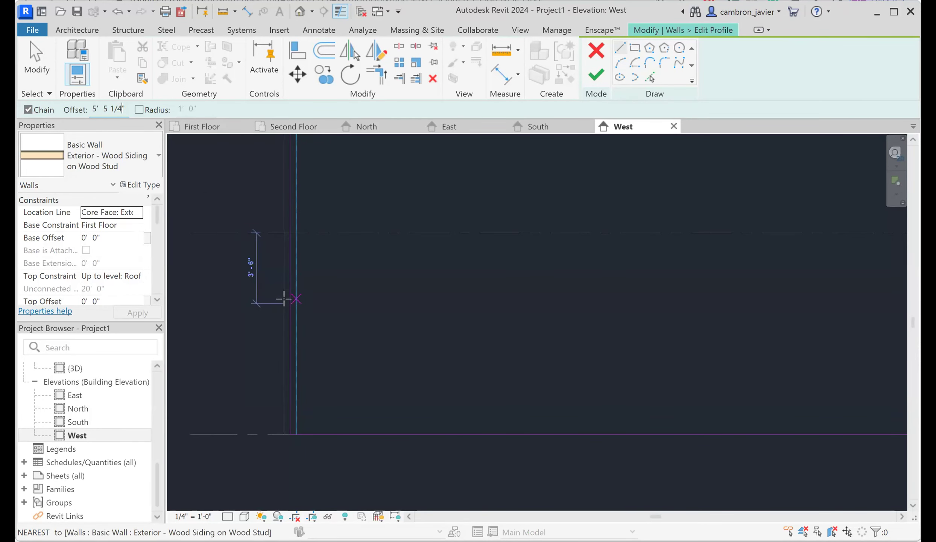
# Step: Draw an 8' vertical line from the wall's bottom-left corner, then clear the line offset
pyautogui.click(284, 435)
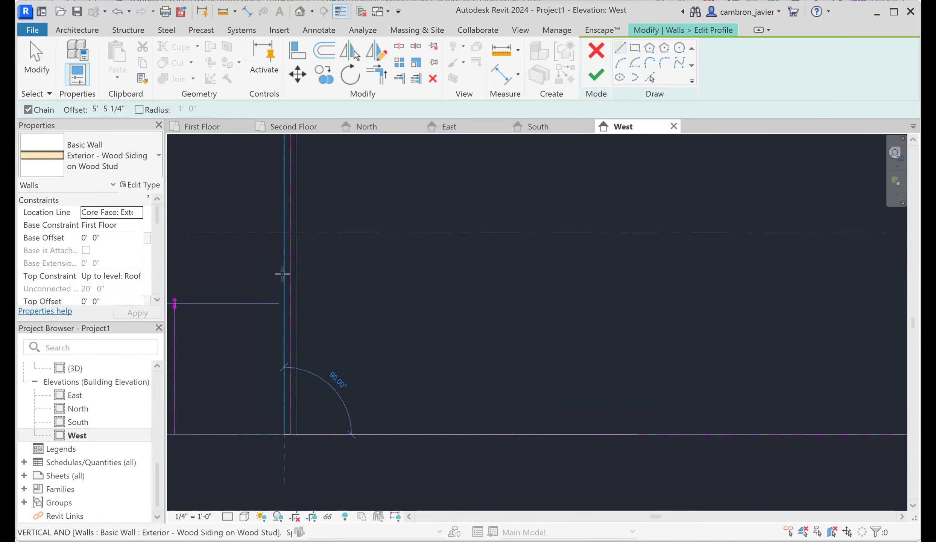
pyautogui.scroll(-2, 279, 254)
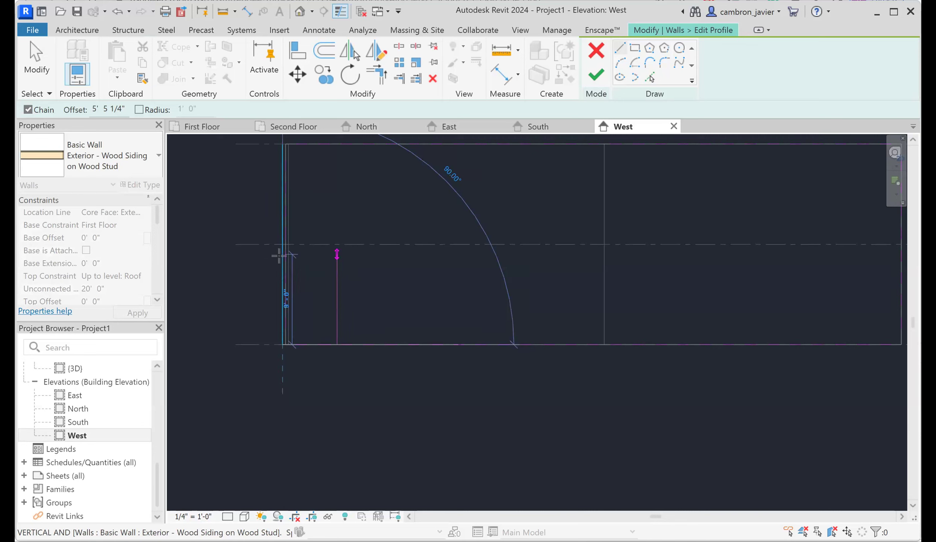
pyautogui.write('8')
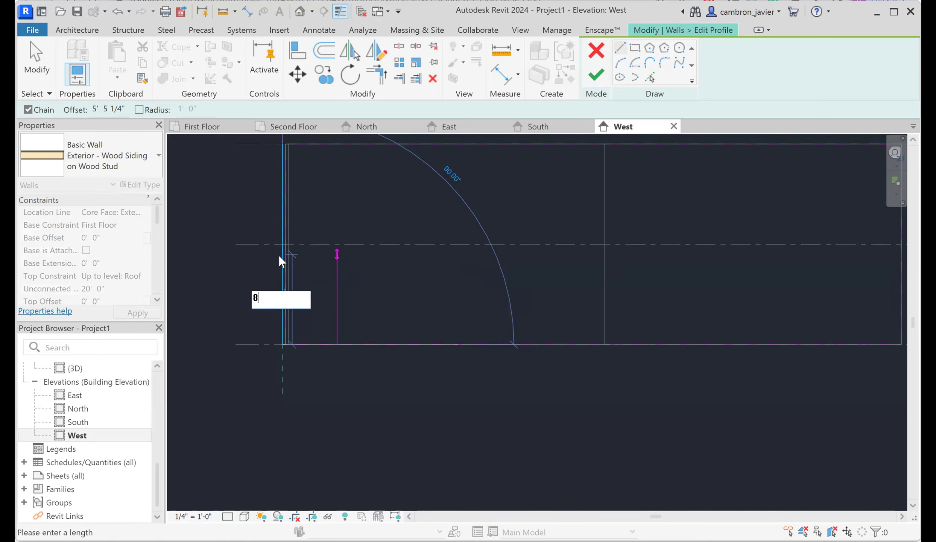
pyautogui.press('Return')
pyautogui.press('Escape')
pyautogui.press('Escape')
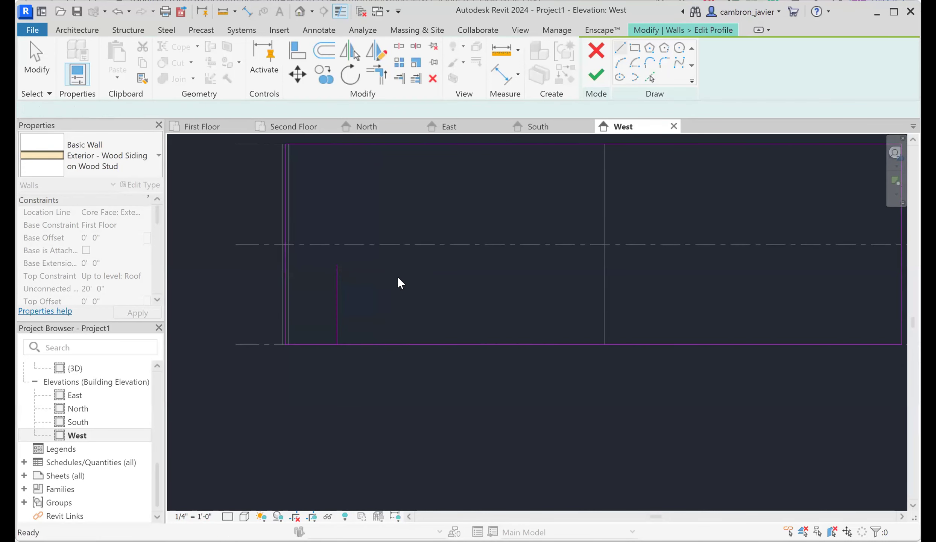
pyautogui.press('l')
pyautogui.press('i')
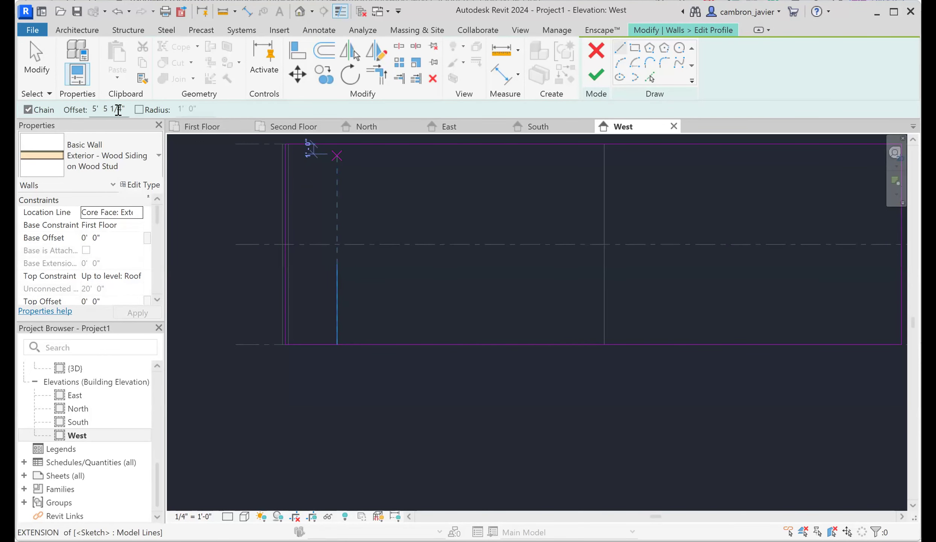
pyautogui.moveTo(123, 108); pyautogui.dragTo(63, 112)
pyautogui.press('BackSpace')
# Step: Draw the opening's 4'-0" top edge and right side down to the base, closing the outline
pyautogui.click(338, 263)
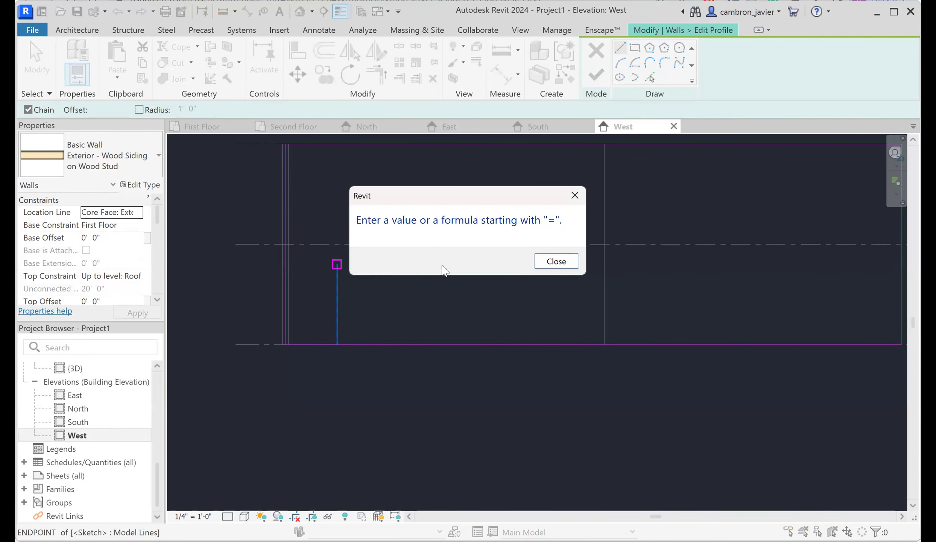
pyautogui.click(556, 261)
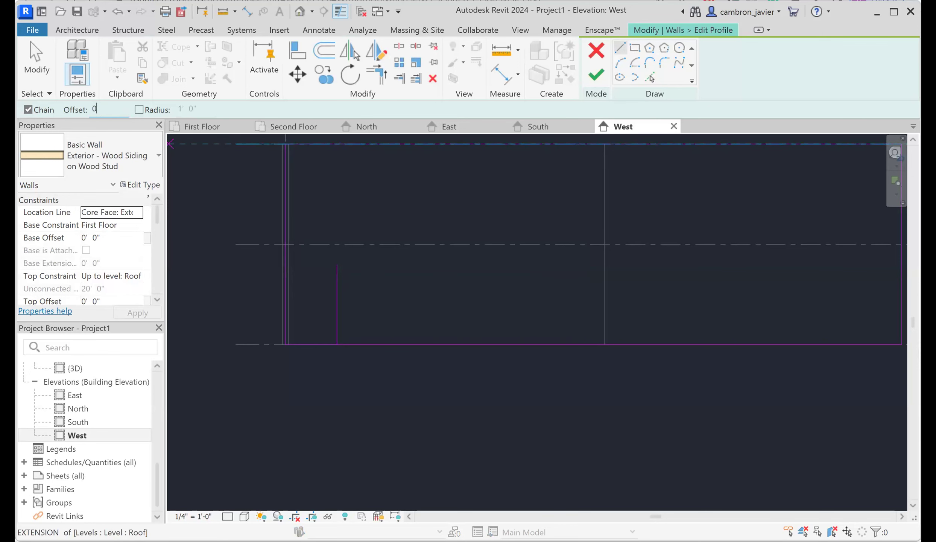
pyautogui.write('0')
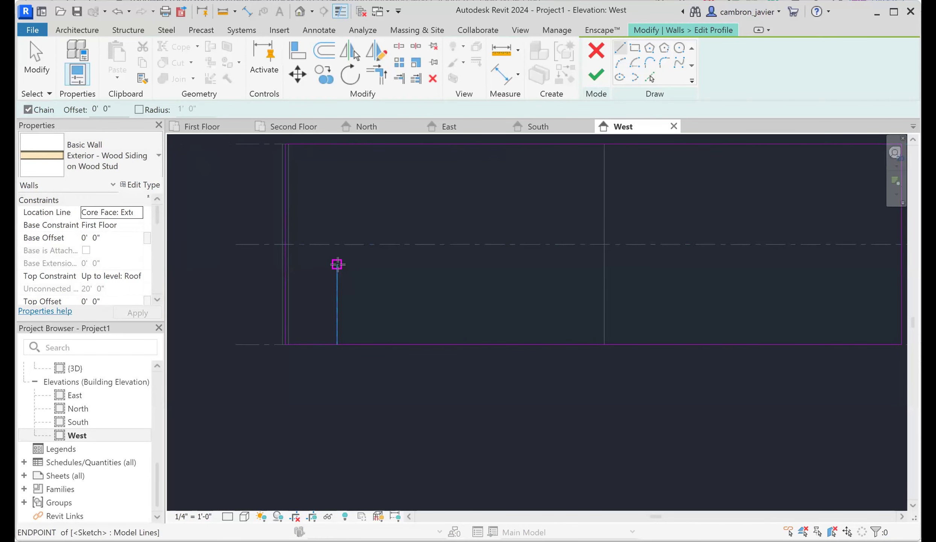
pyautogui.click(337, 264)
pyautogui.click(337, 220)
pyautogui.click(393, 220)
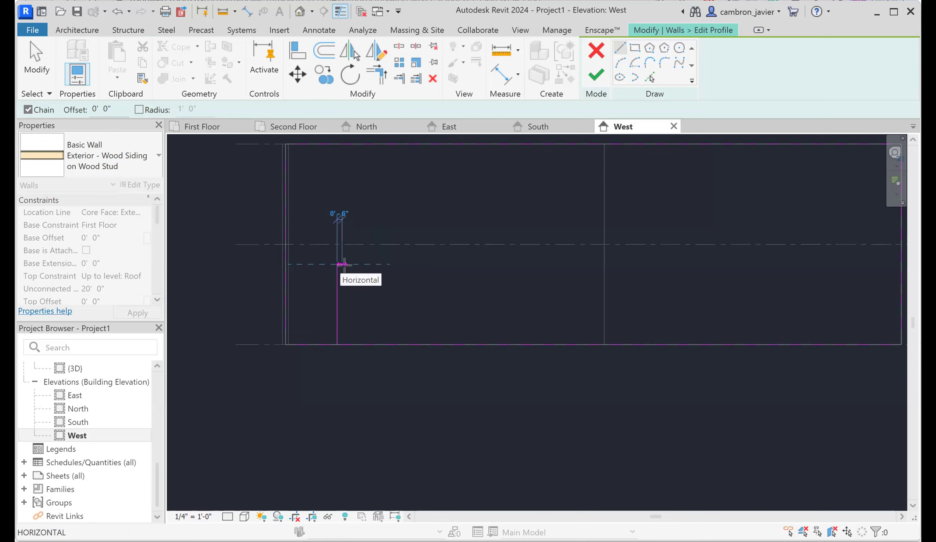
pyautogui.click(358, 264)
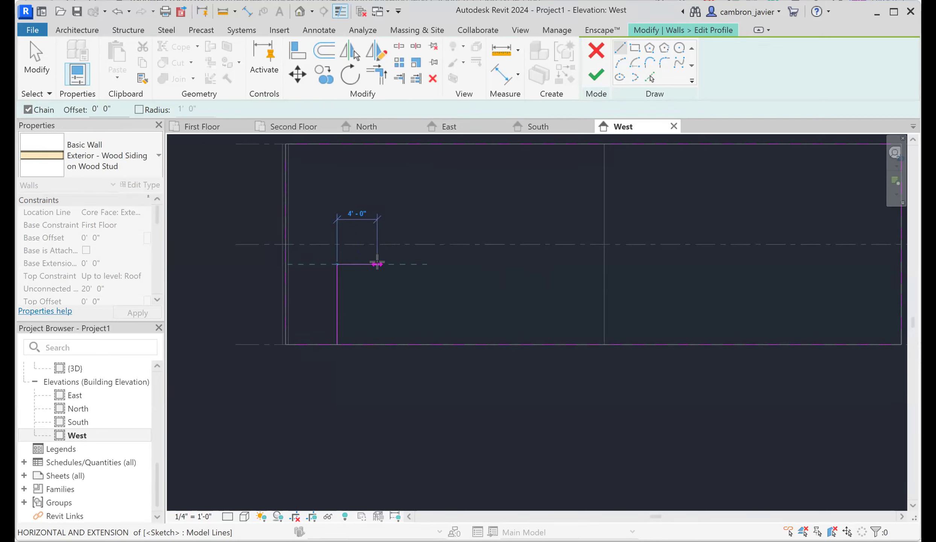
pyautogui.click(376, 263)
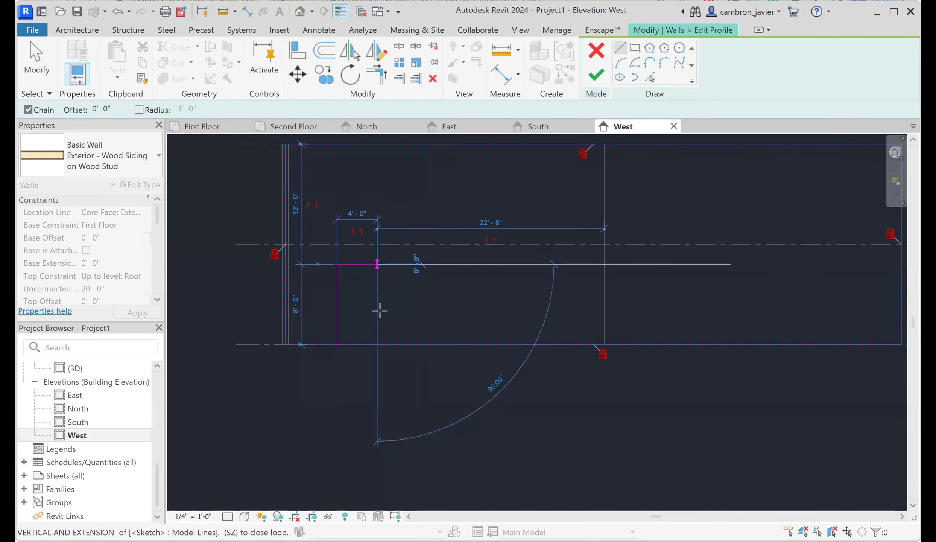
pyautogui.click(377, 344)
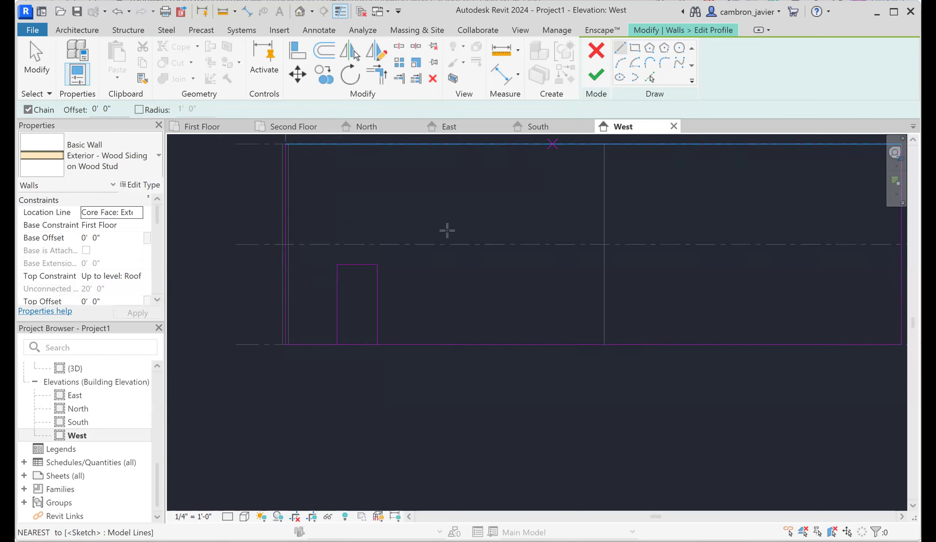
pyautogui.press('Escape')
pyautogui.press('Escape')
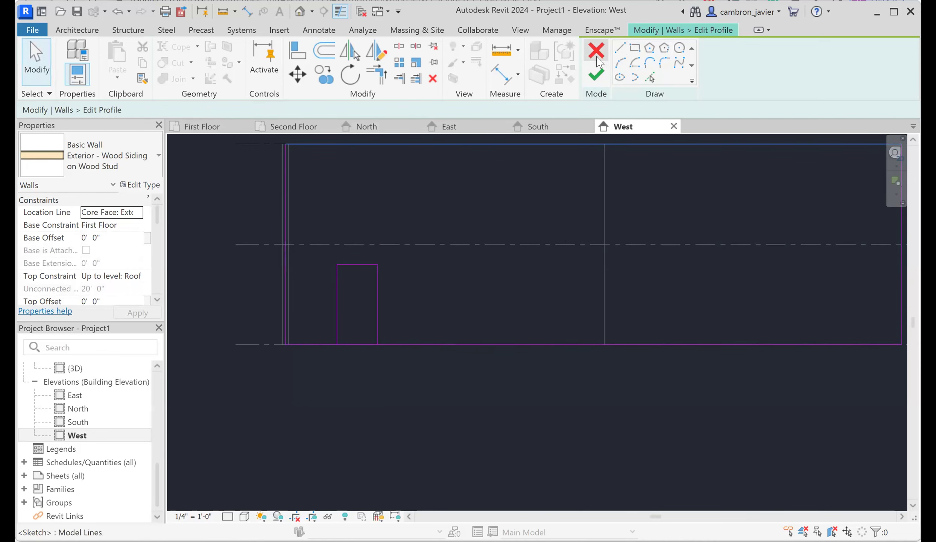
pyautogui.click(340, 344)
# Step: Split the profile's bottom edge beneath the opening
pyautogui.scroll(3, 349, 344)
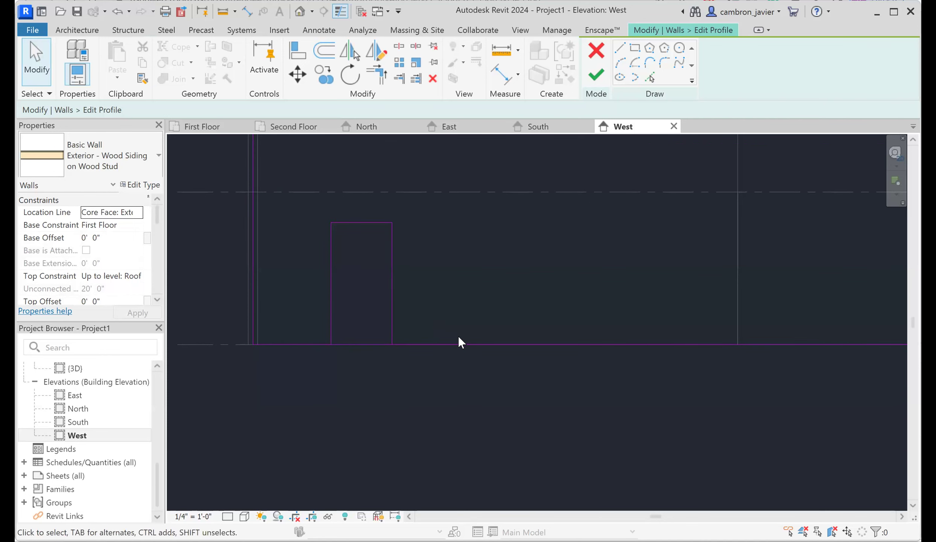
pyautogui.click(362, 343)
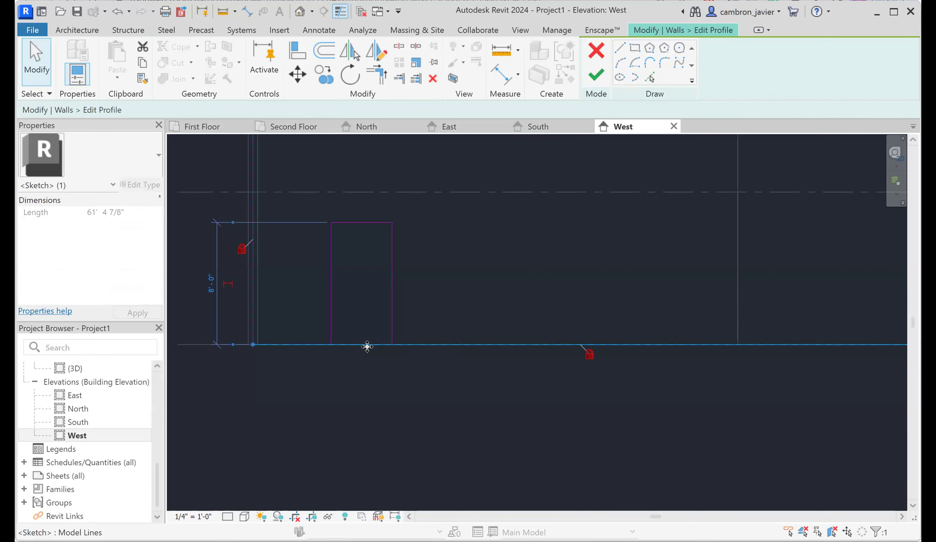
pyautogui.click(400, 48)
pyautogui.click(368, 344)
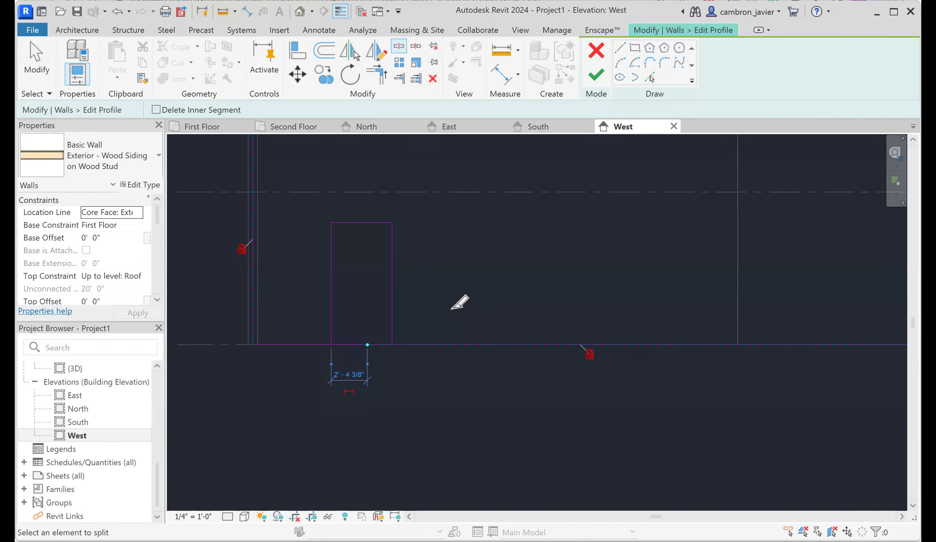
pyautogui.press('Escape')
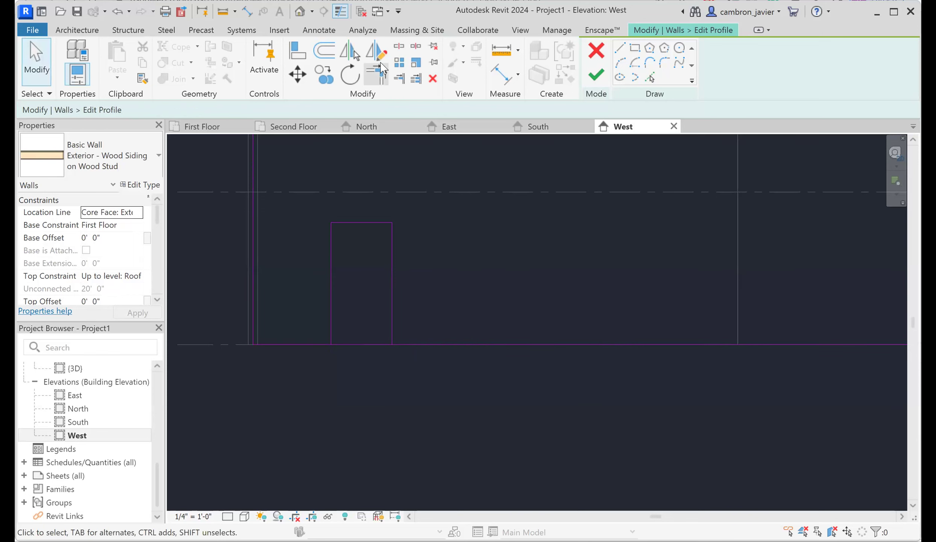
# Step: Pull the left bottom piece's end back to the opening's left corner, 5'-6" in
pyautogui.click(340, 344)
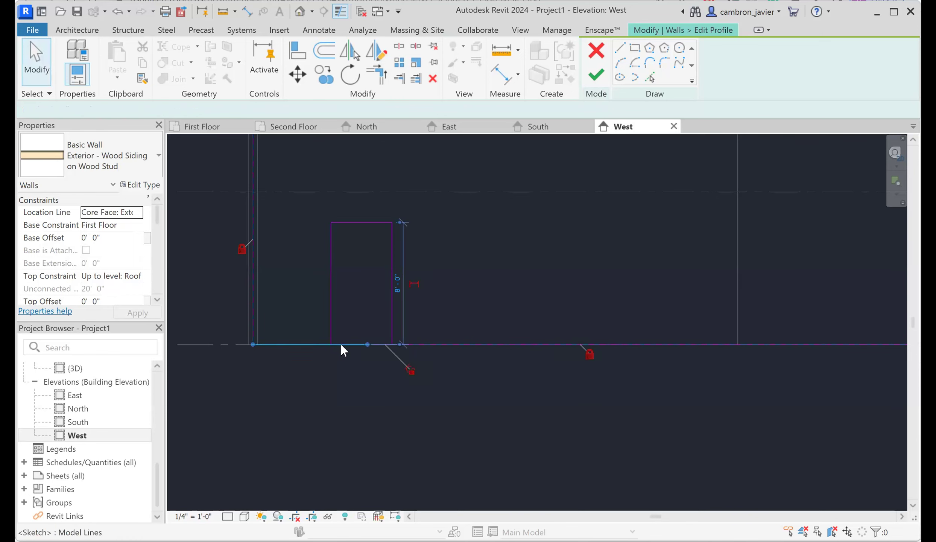
pyautogui.click(425, 344)
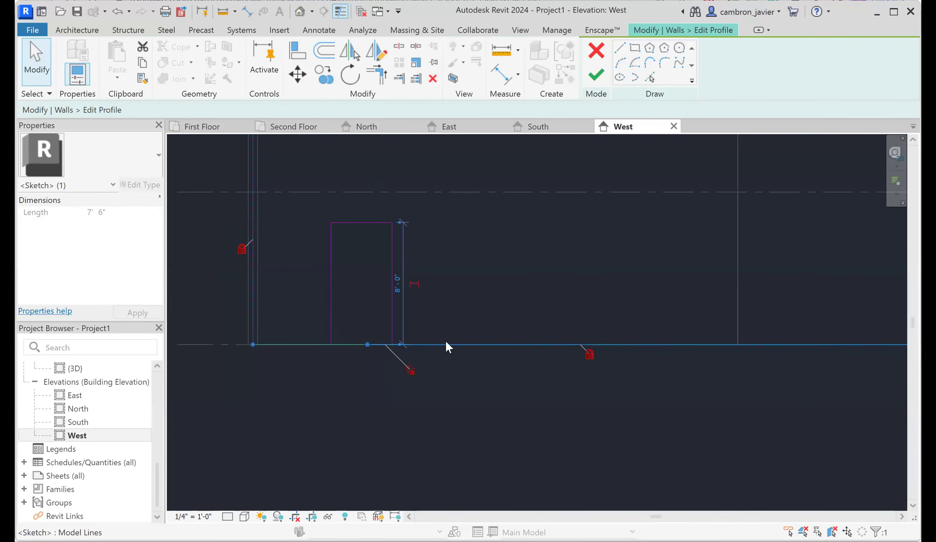
pyautogui.scroll(2, 322, 338)
pyautogui.scroll(1, 323, 343)
pyautogui.click(307, 346)
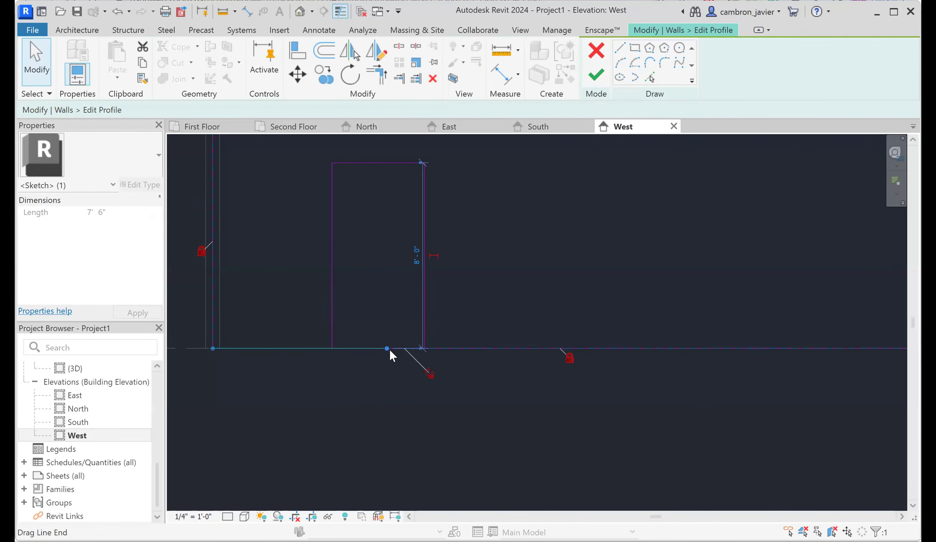
pyautogui.moveTo(386, 348); pyautogui.dragTo(331, 348)
pyautogui.click(359, 384)
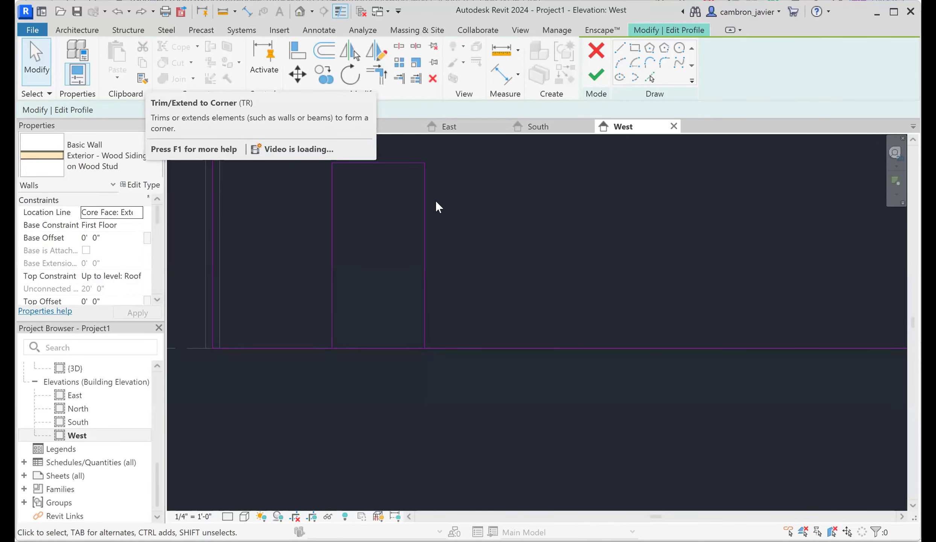
# Step: Trim the profile's bottom edge to the left and right sides of the door opening with TR
pyautogui.press('t')
pyautogui.press('r')
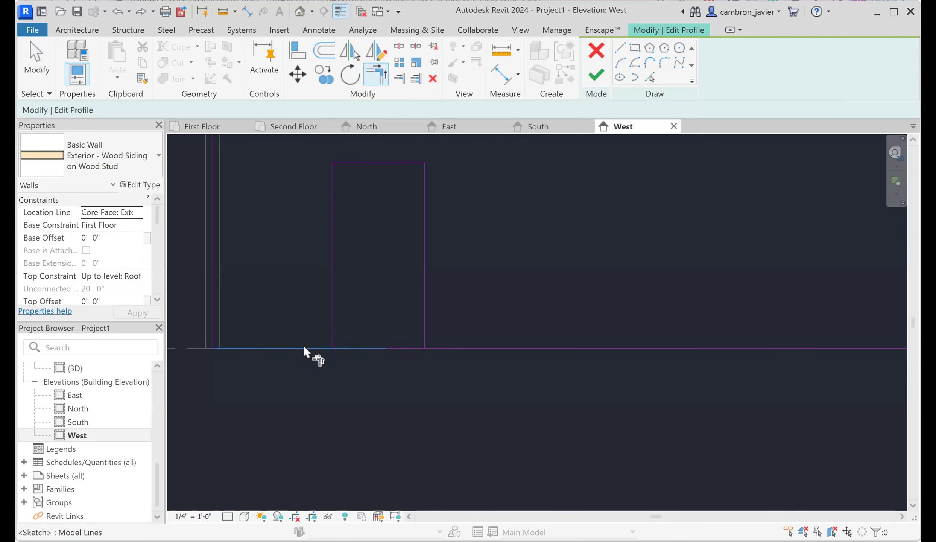
pyautogui.click(302, 346)
pyautogui.click(331, 318)
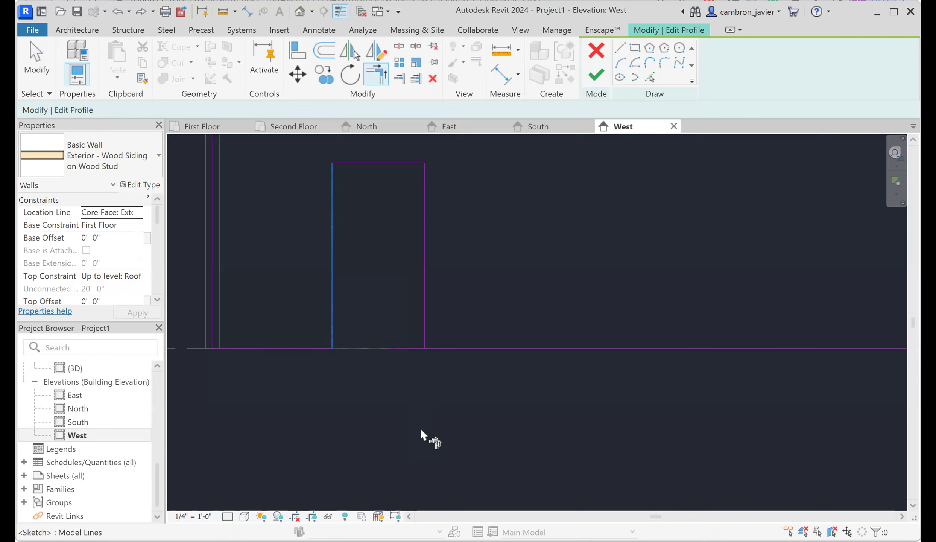
pyautogui.click(464, 347)
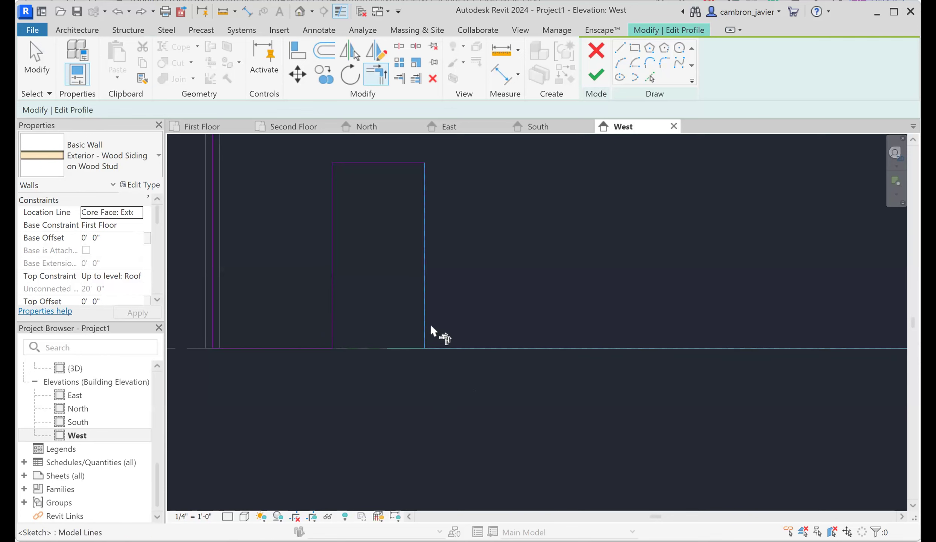
pyautogui.click(429, 337)
pyautogui.press('Escape')
pyautogui.press('Escape')
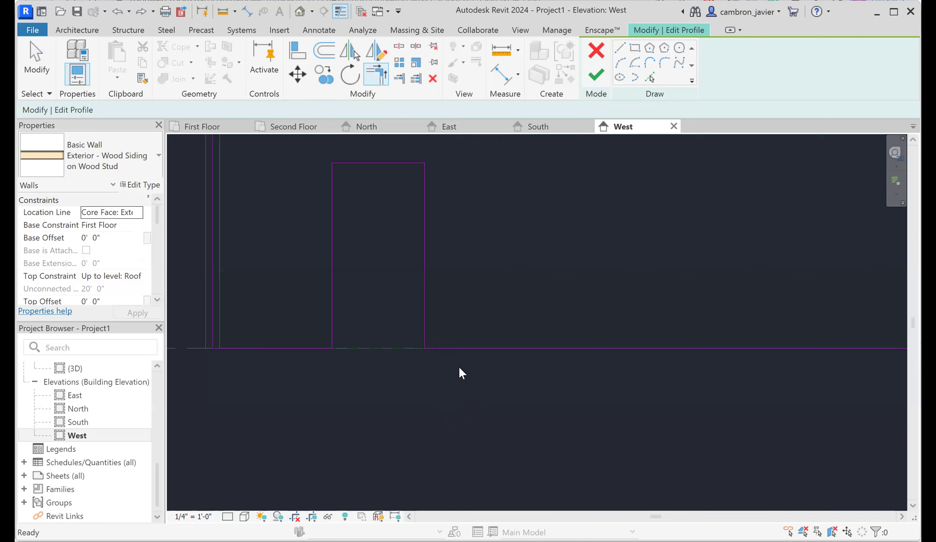
pyautogui.scroll(-6, 427, 374)
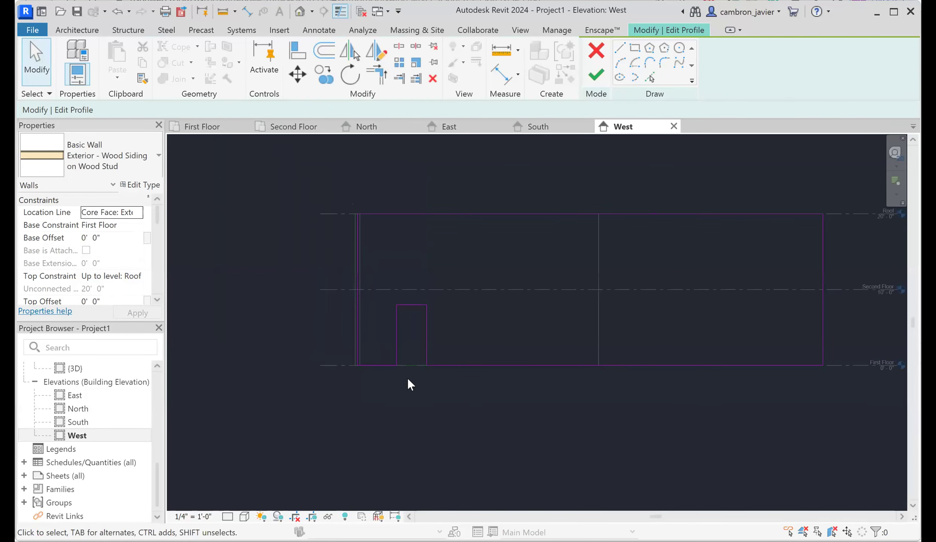
pyautogui.scroll(2, 634, 357)
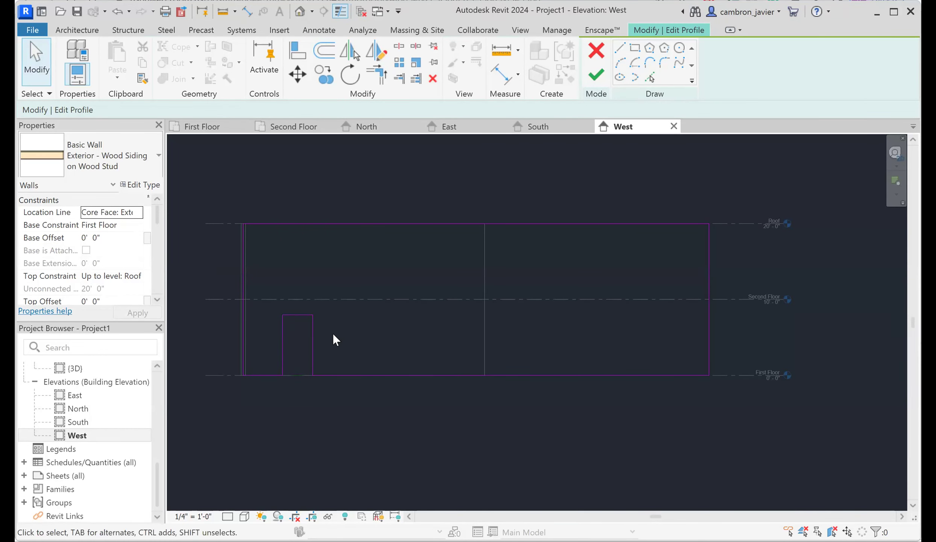
# Step: Finish the West wall profile edit and return to the First Floor plan, zoomed to the opening
pyautogui.click(595, 79)
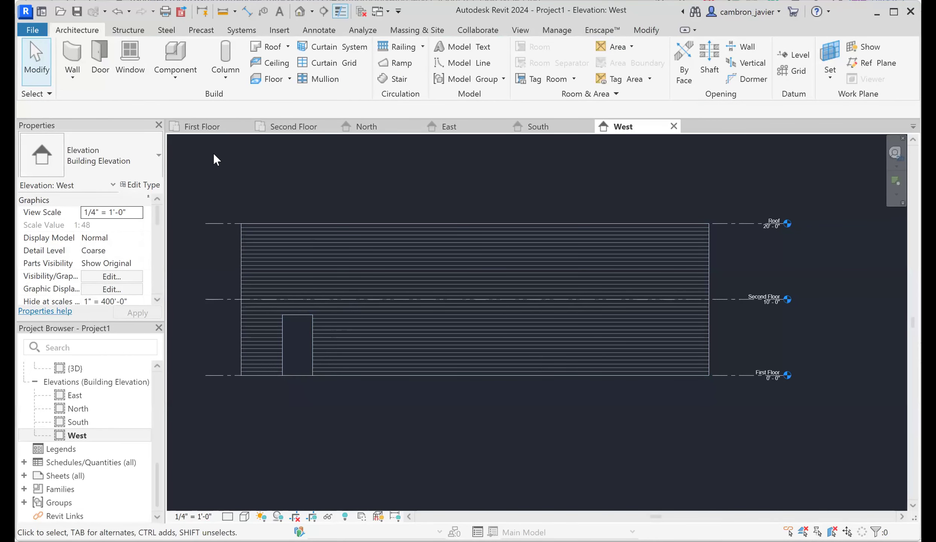
pyautogui.click(206, 129)
pyautogui.scroll(3, 509, 278)
pyautogui.scroll(2, 474, 273)
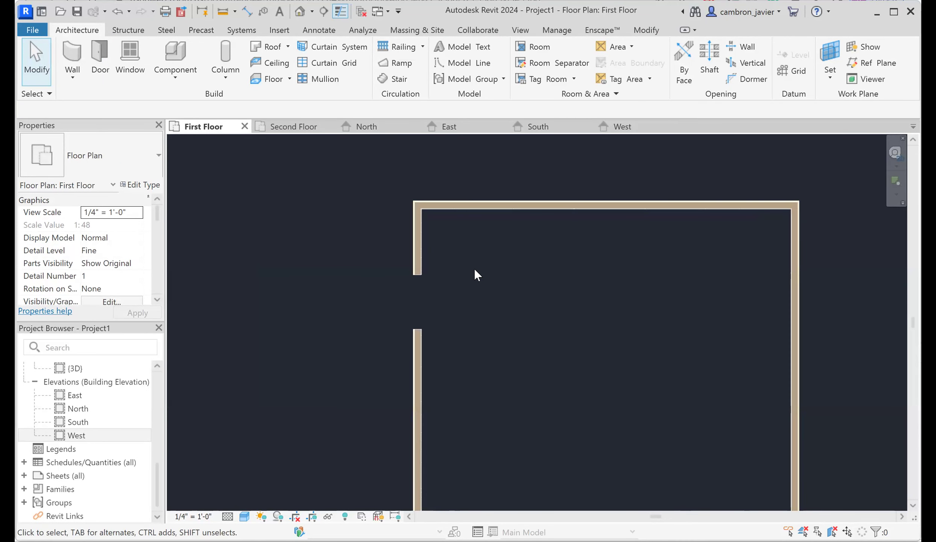
pyautogui.scroll(3, 475, 269)
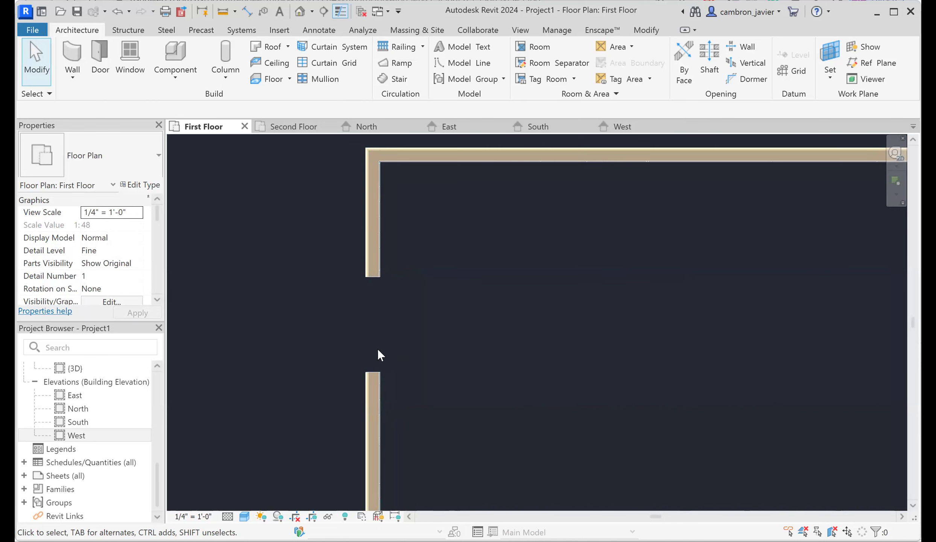
pyautogui.scroll(-2, 375, 339)
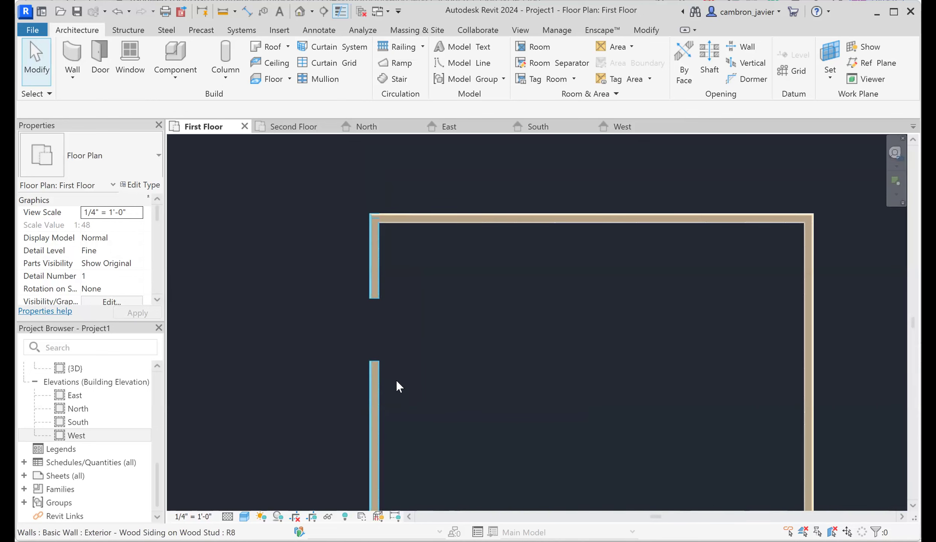
pyautogui.scroll(-2, 456, 367)
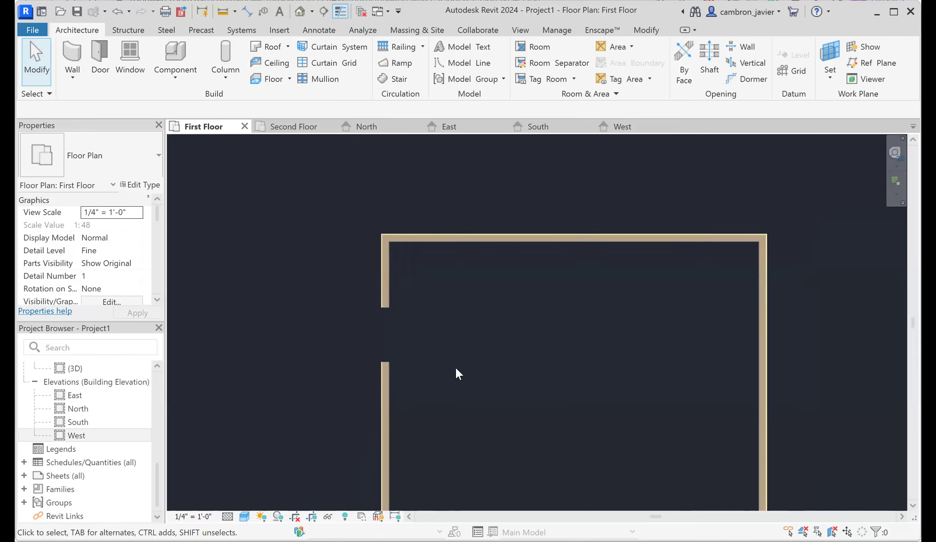
pyautogui.scroll(3, 448, 376)
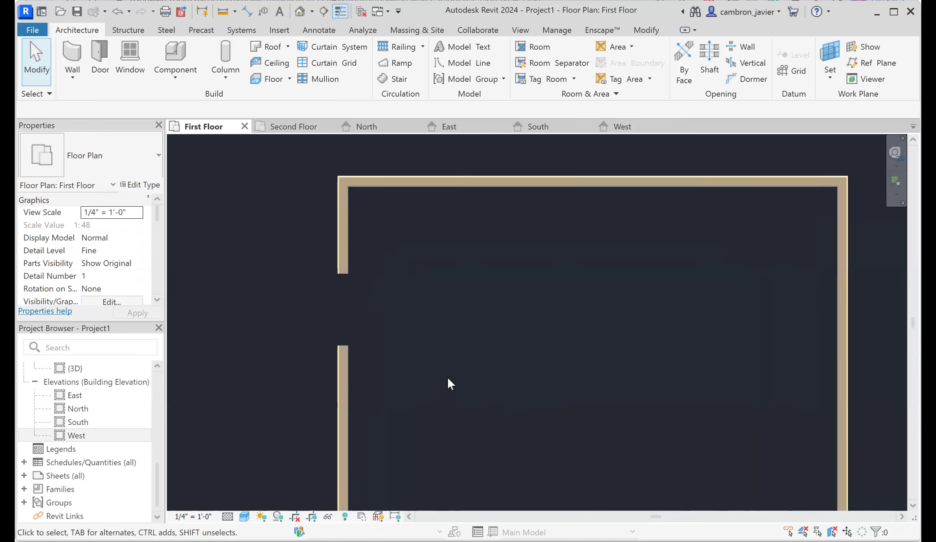
# Step: Start a new wall and bring up its Top Constraint level choices in Properties
pyautogui.click(71, 59)
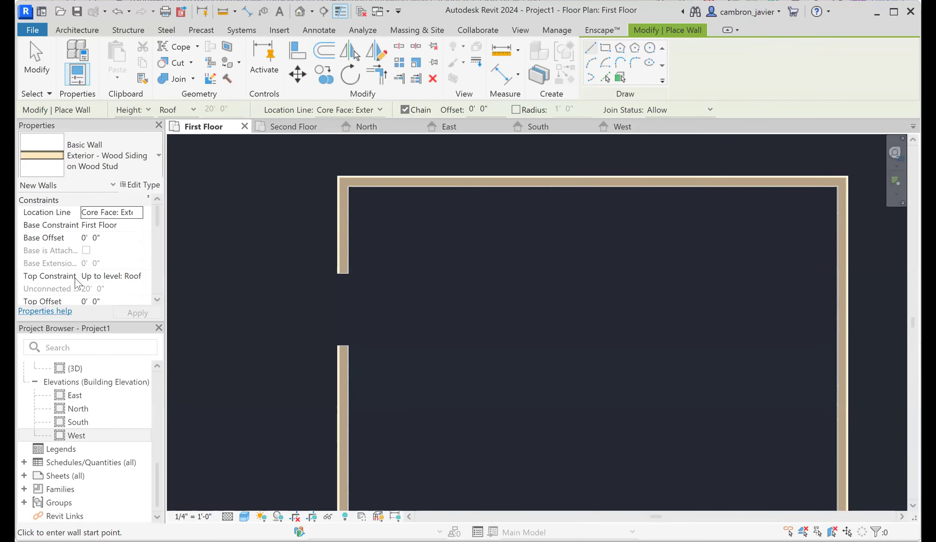
pyautogui.click(105, 277)
pyautogui.click(138, 278)
# Step: Draw a 6'-0" wall topped at Second Floor, east from the West wall's lower opening jamb
pyautogui.click(140, 340)
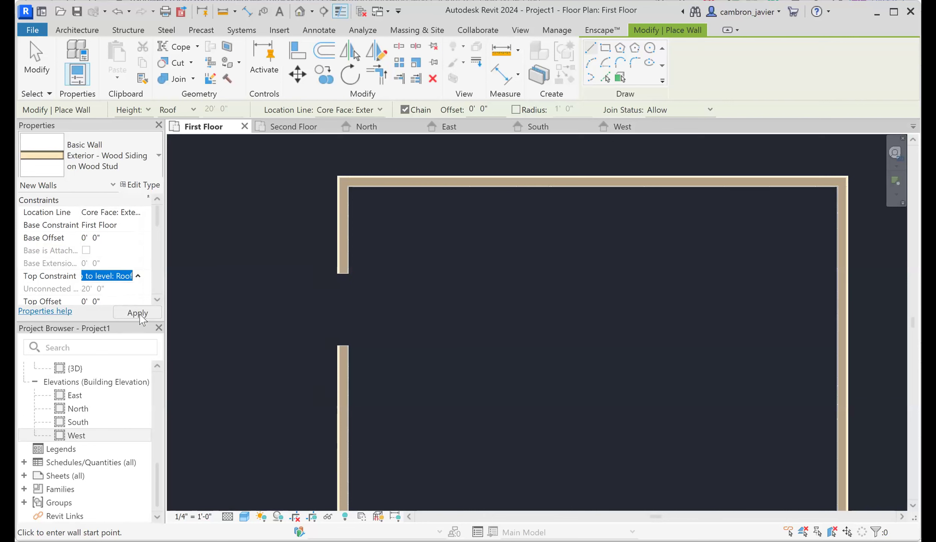
pyautogui.click(138, 313)
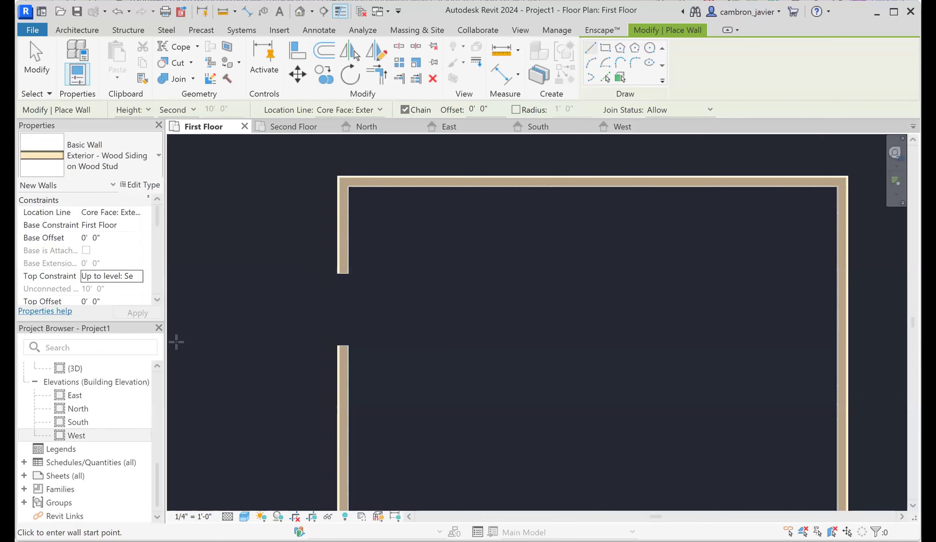
pyautogui.click(348, 360)
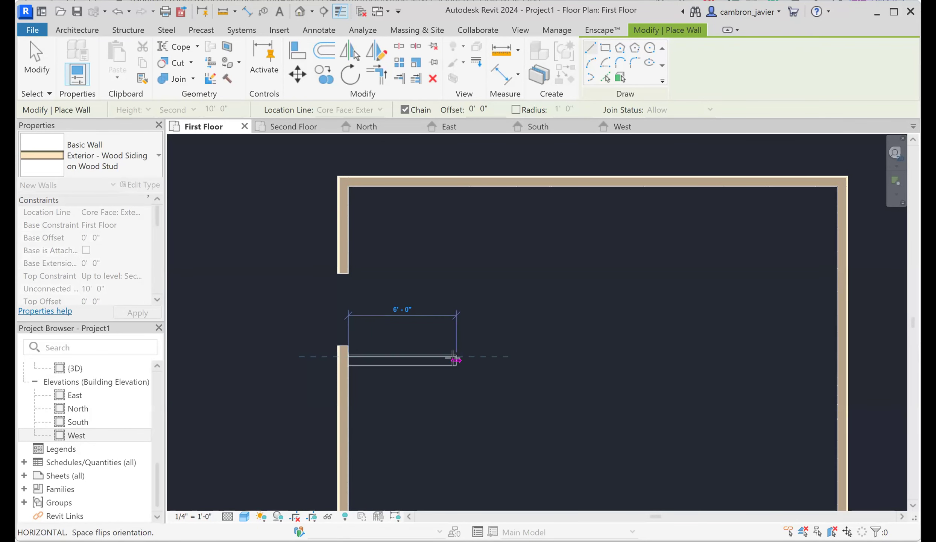
pyautogui.click(455, 360)
pyautogui.press('space')
pyautogui.press('Escape')
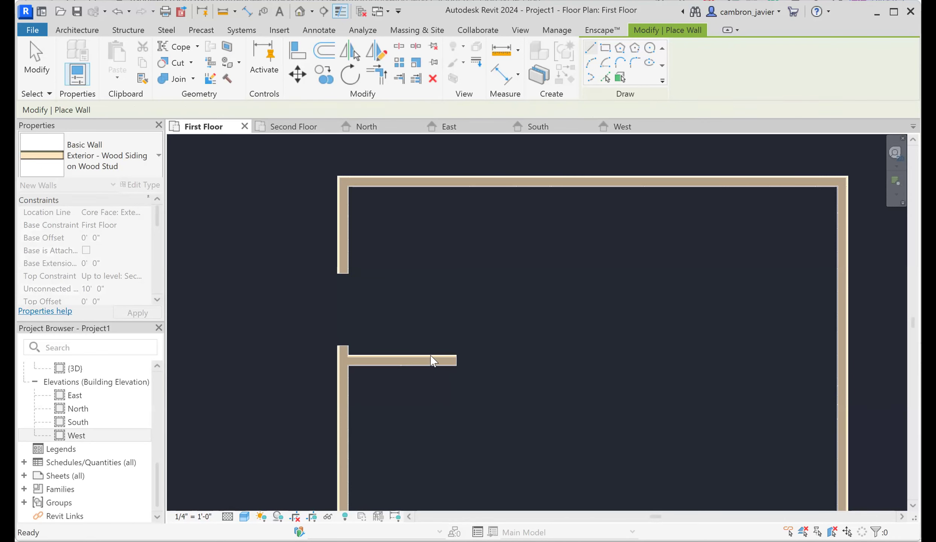
pyautogui.press('Escape')
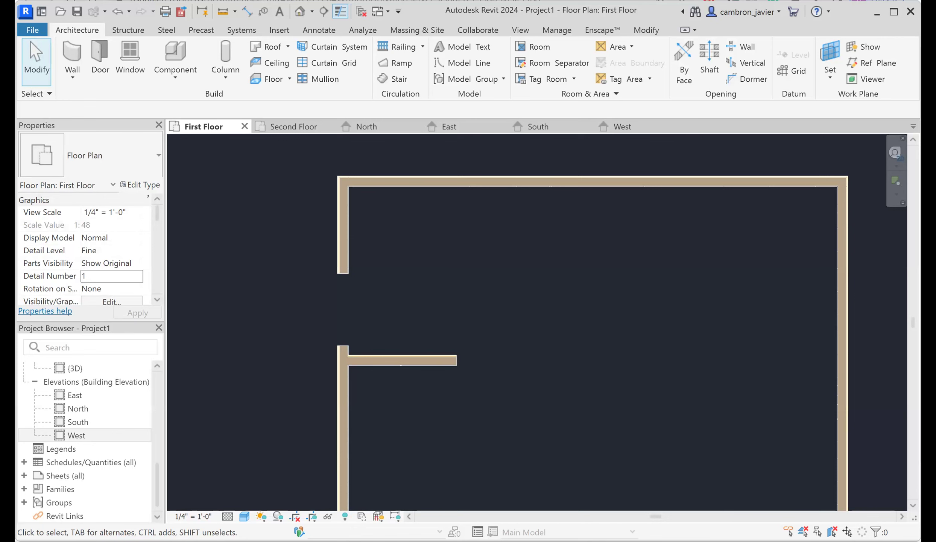
# Step: Set the interior wall's temporary dimension to 5'-10" from the upper West wall piece's end
pyautogui.click(399, 361)
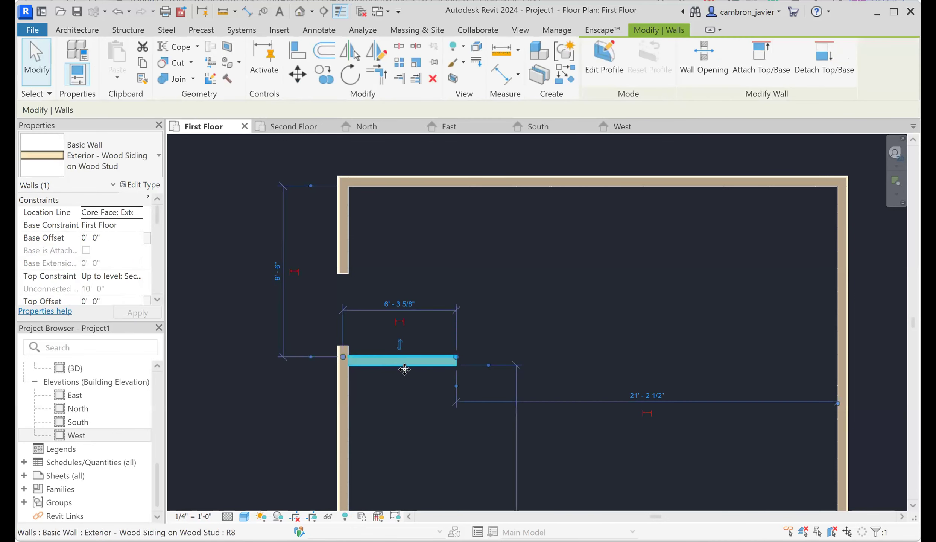
pyautogui.scroll(3, 308, 162)
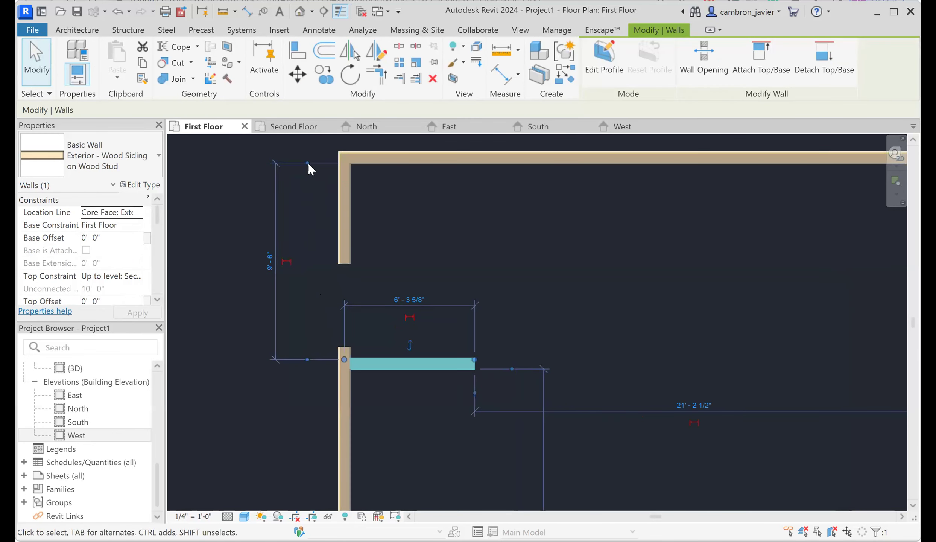
pyautogui.moveTo(303, 148); pyautogui.dragTo(360, 302)
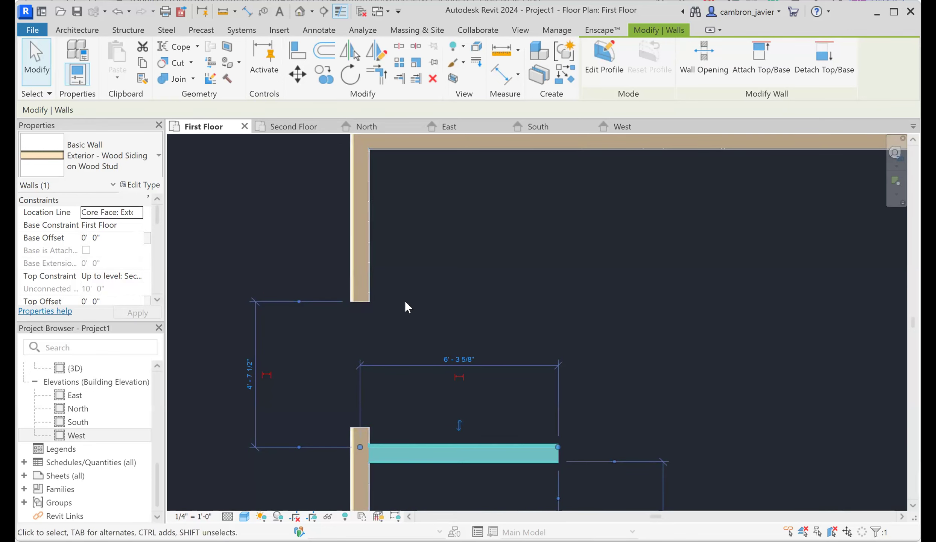
pyautogui.scroll(-3, 405, 300)
pyautogui.scroll(5, 387, 394)
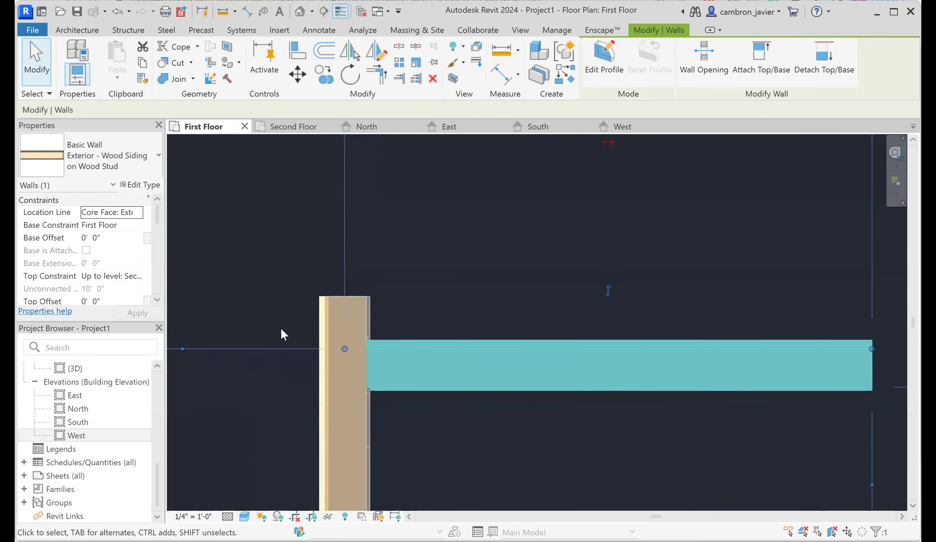
pyautogui.scroll(-2, 289, 325)
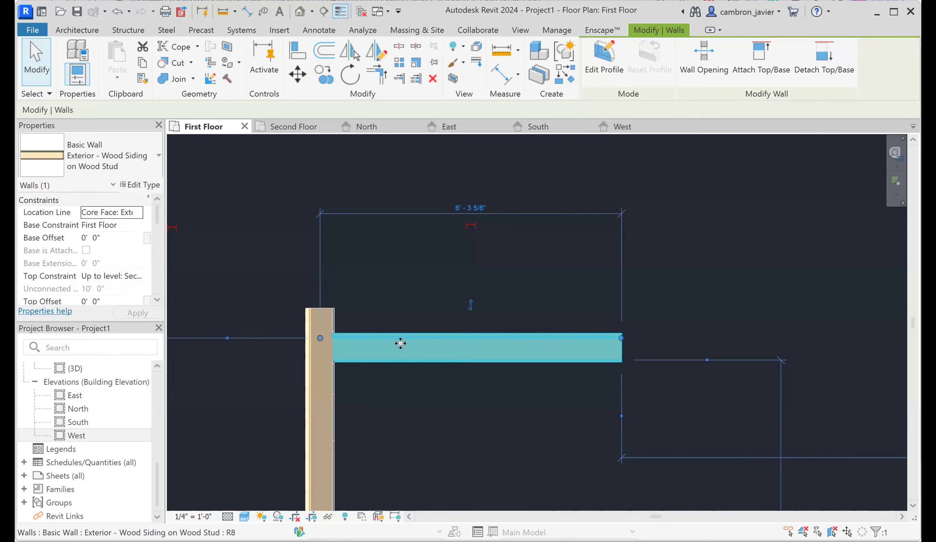
pyautogui.scroll(-1, 511, 346)
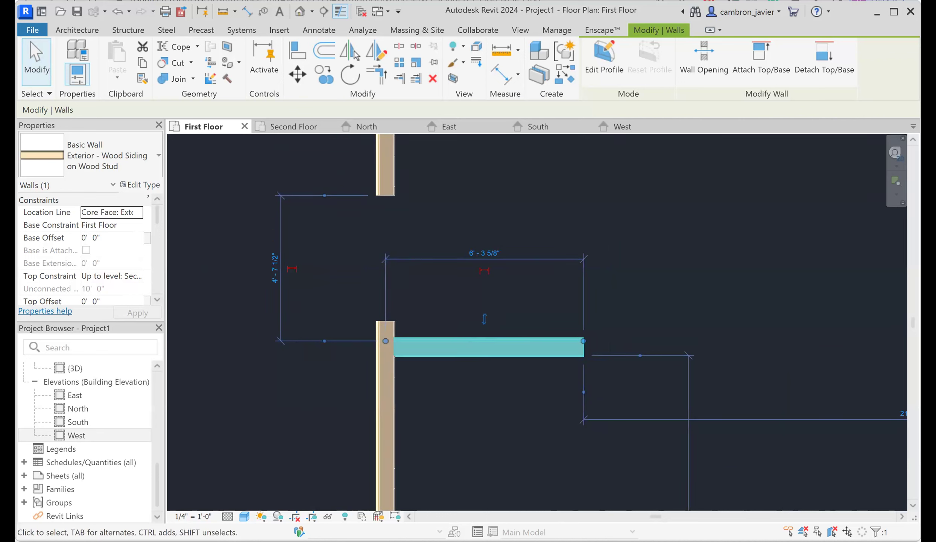
pyautogui.click(275, 268)
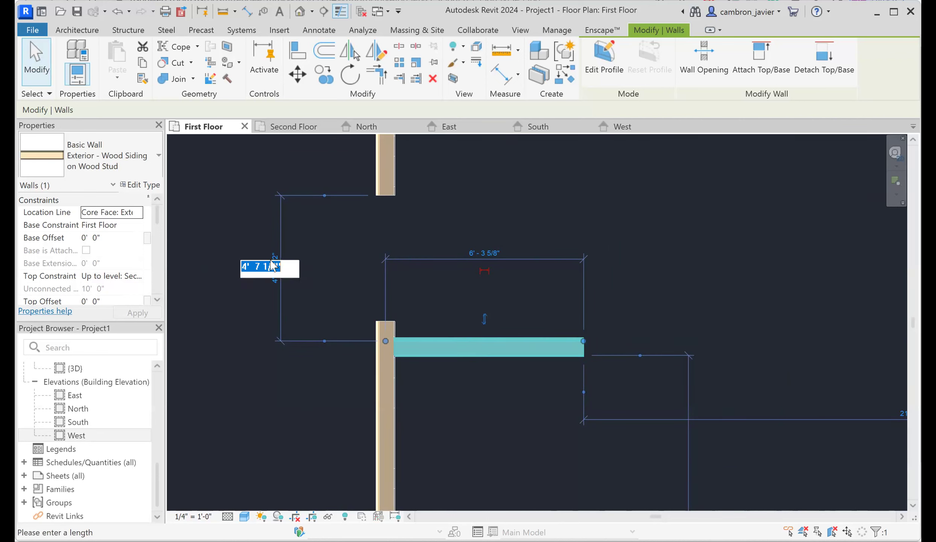
pyautogui.write('5')
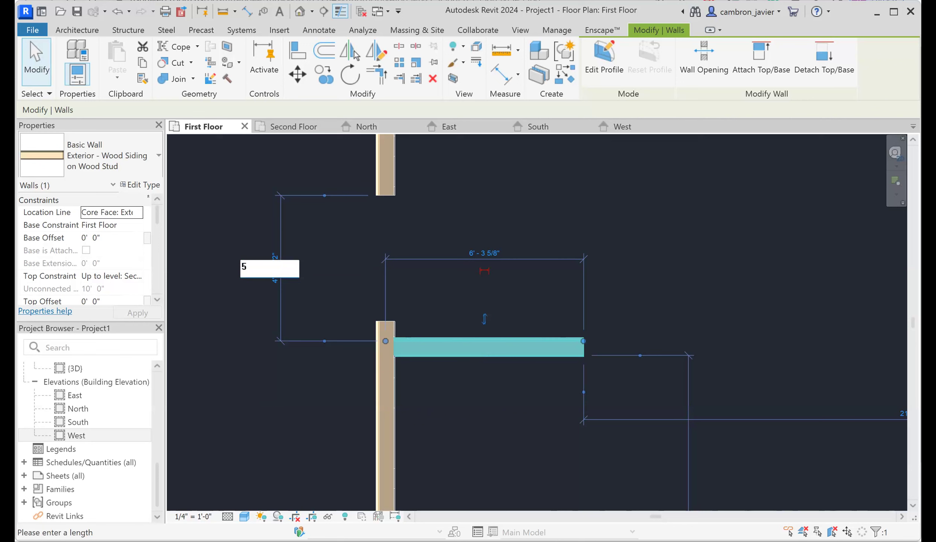
pyautogui.write(' 10')
pyautogui.press('Return')
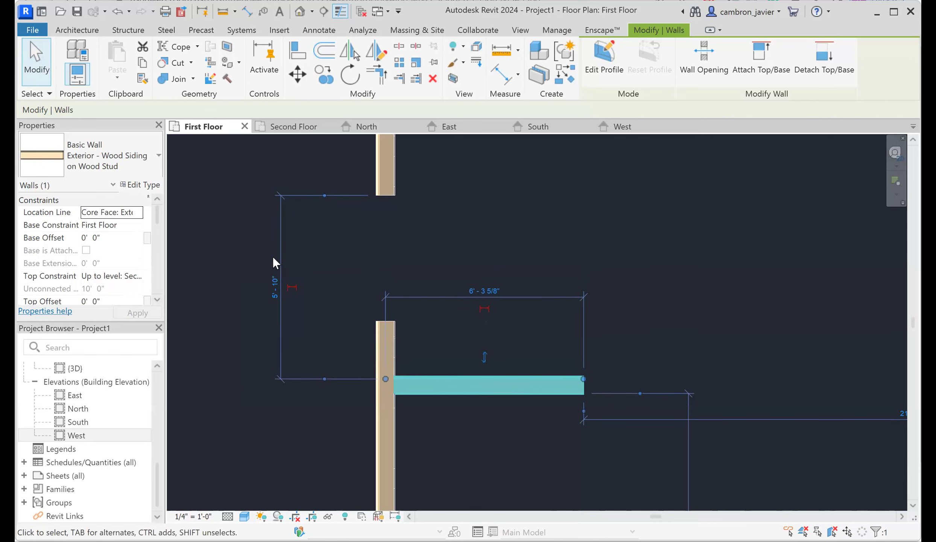
pyautogui.press('Escape')
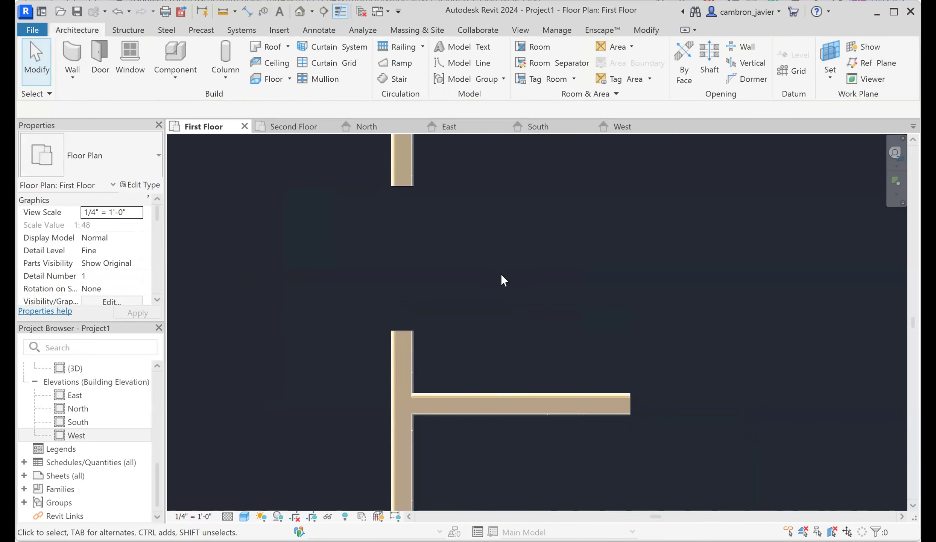
# Step: Zoom out over the room and start Trim/Extend to Corner with TR
pyautogui.scroll(-3, 489, 301)
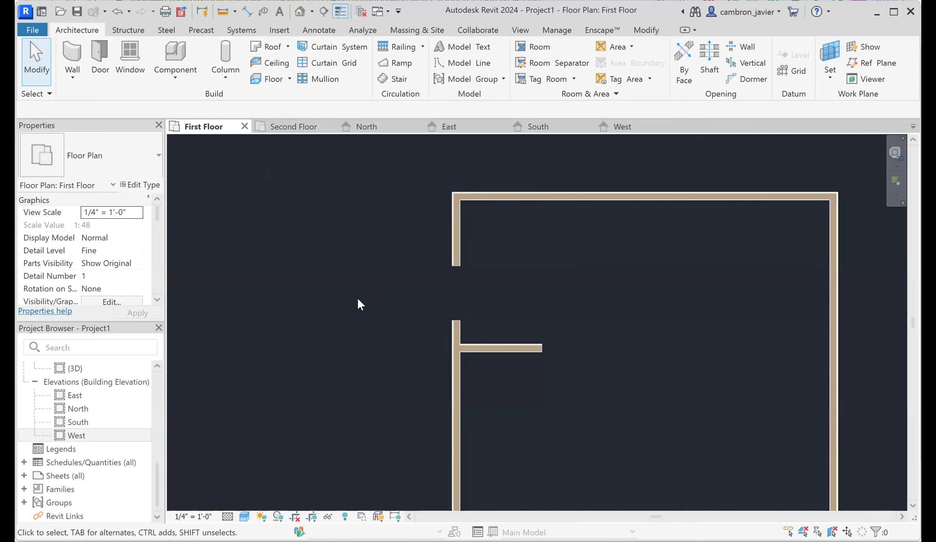
pyautogui.scroll(-3, 363, 292)
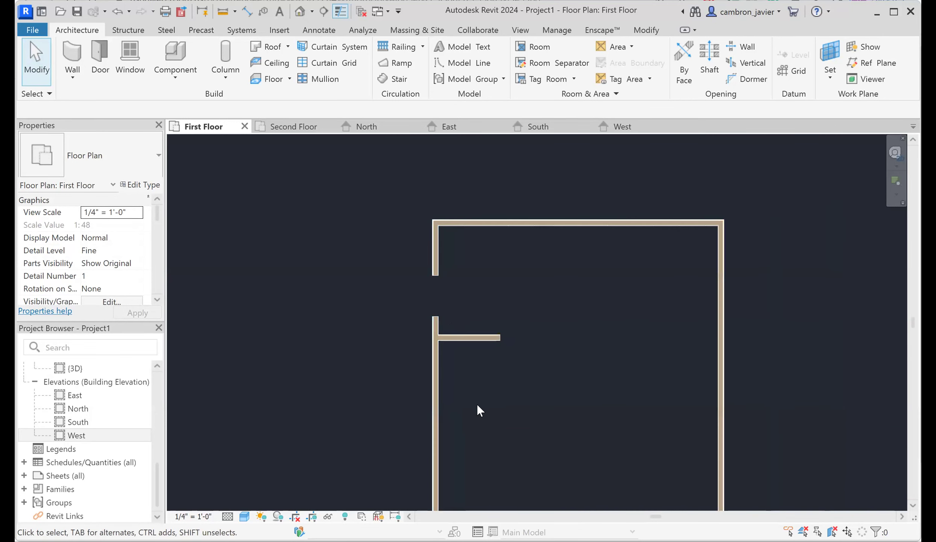
pyautogui.scroll(4, 474, 399)
pyautogui.press('t')
pyautogui.press('r')
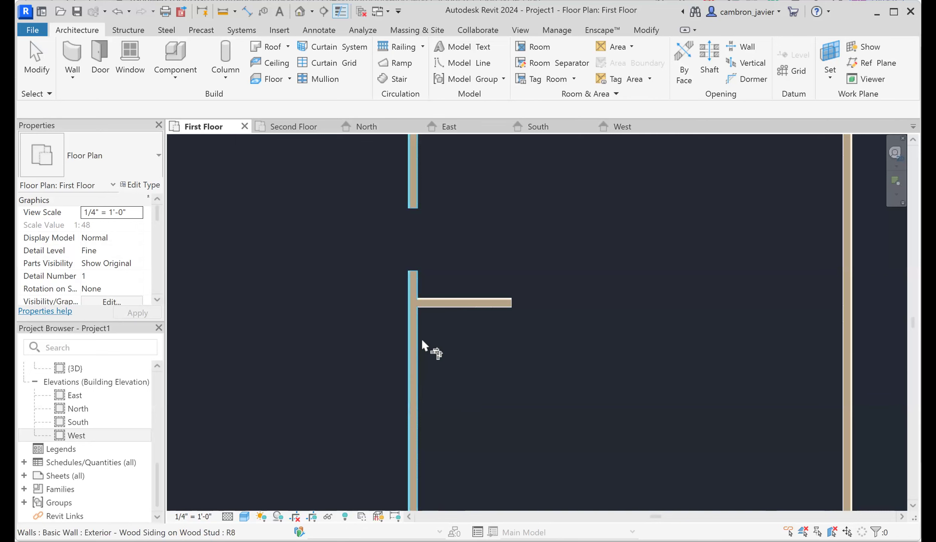
pyautogui.click(432, 305)
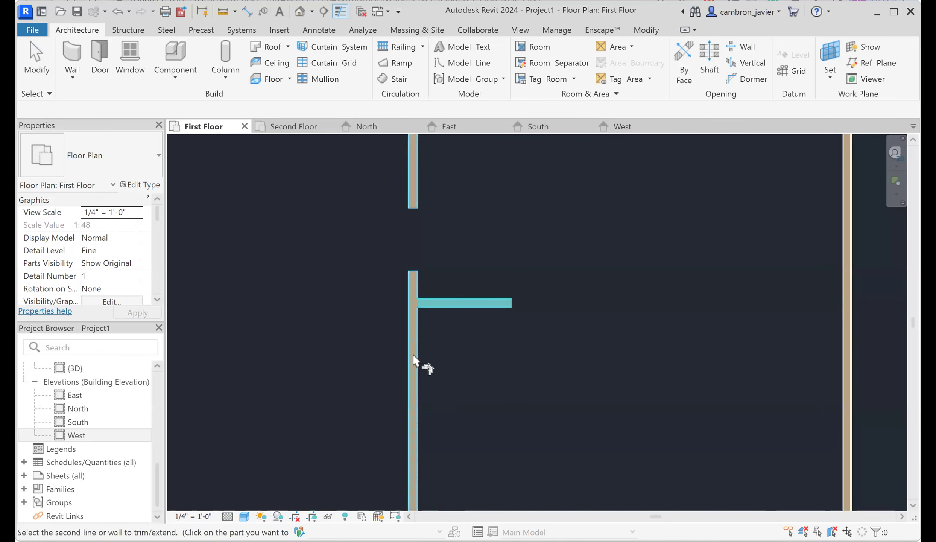
pyautogui.click(416, 386)
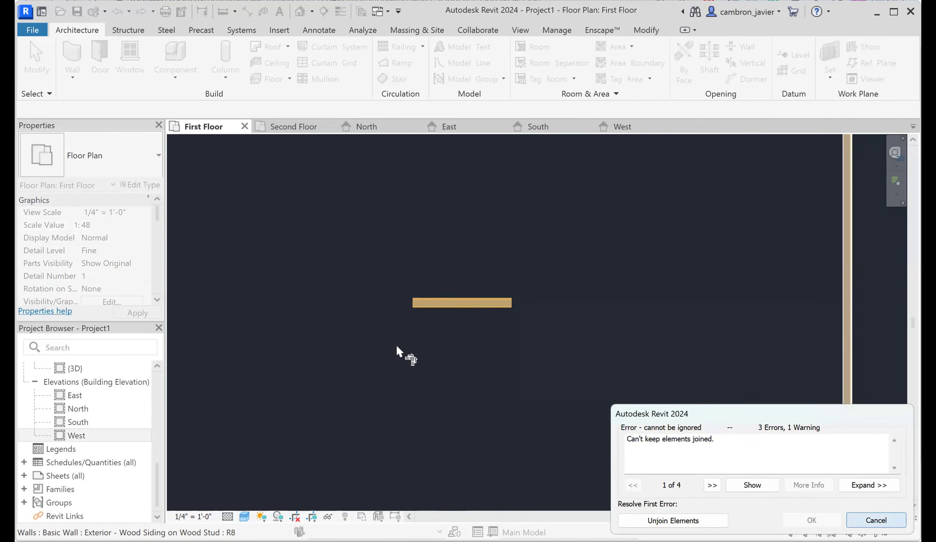
pyautogui.press('Escape')
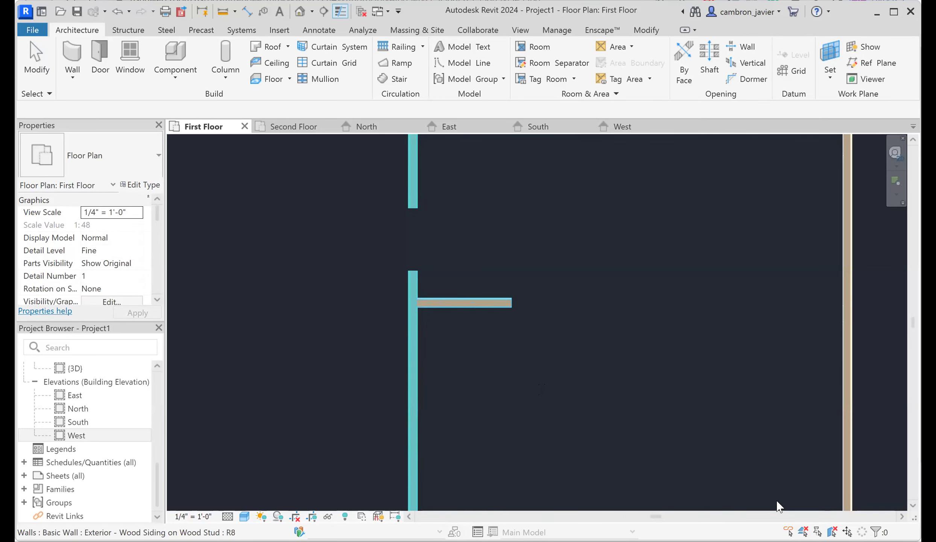
pyautogui.click(873, 518)
pyautogui.press('Escape')
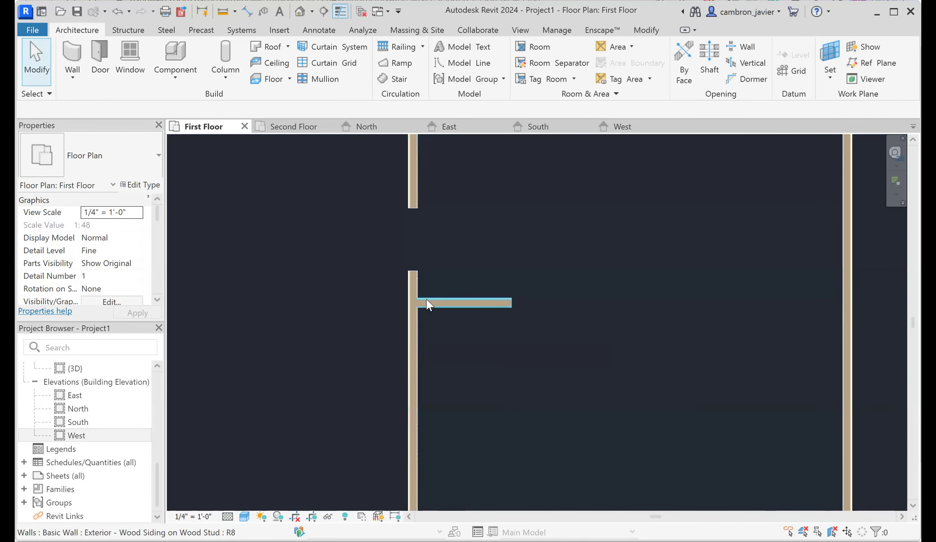
pyautogui.scroll(1, 420, 309)
# Step: Drag the lower West wall's top end down to meet the 6'-0" interior wall
pyautogui.click(415, 274)
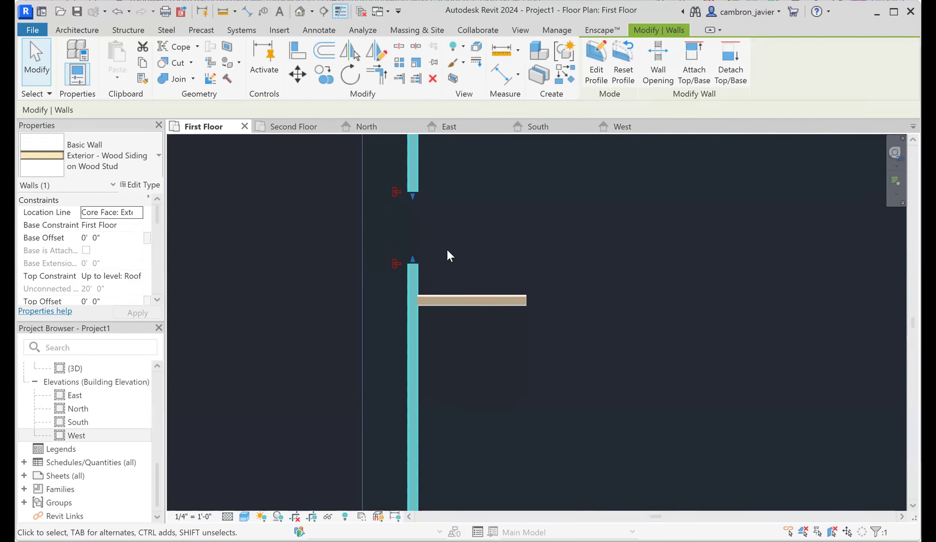
pyautogui.scroll(-2, 414, 308)
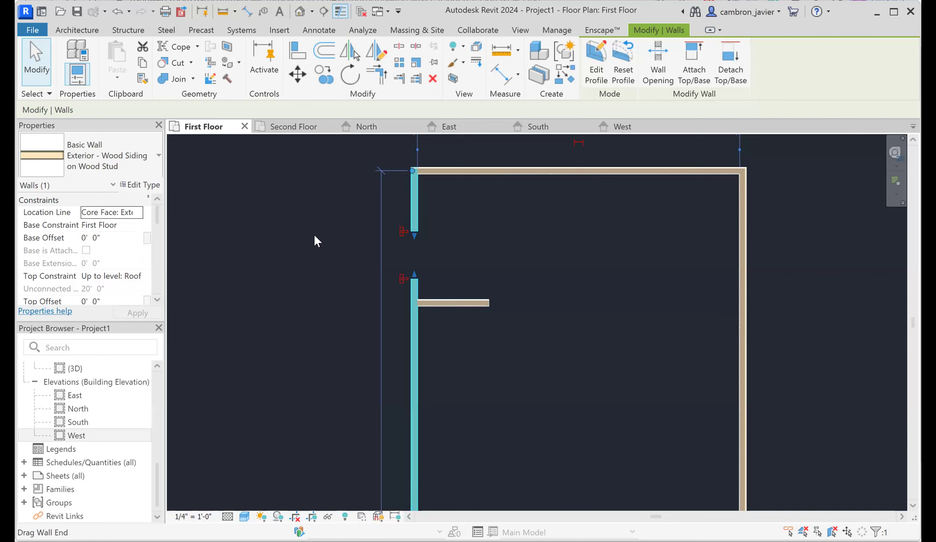
pyautogui.scroll(1, 413, 304)
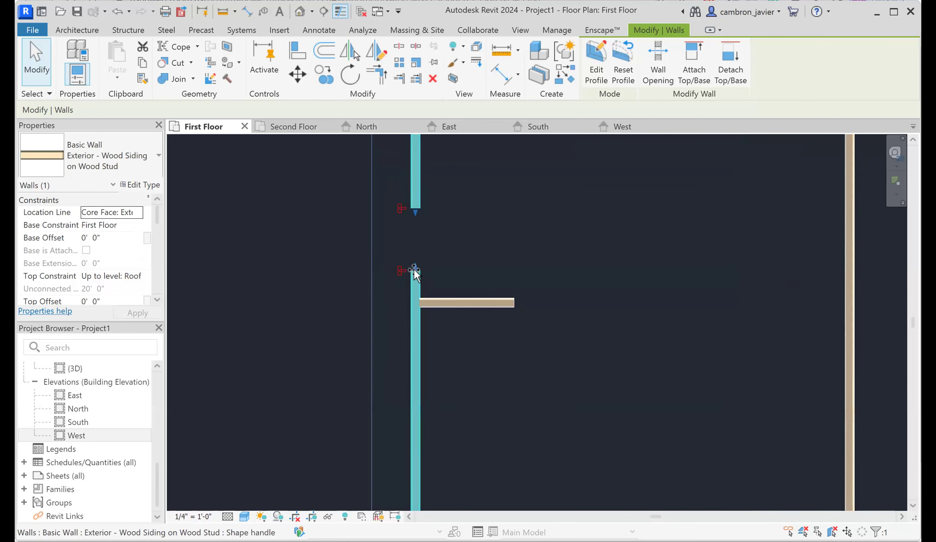
pyautogui.moveTo(415, 286); pyautogui.dragTo(413, 298)
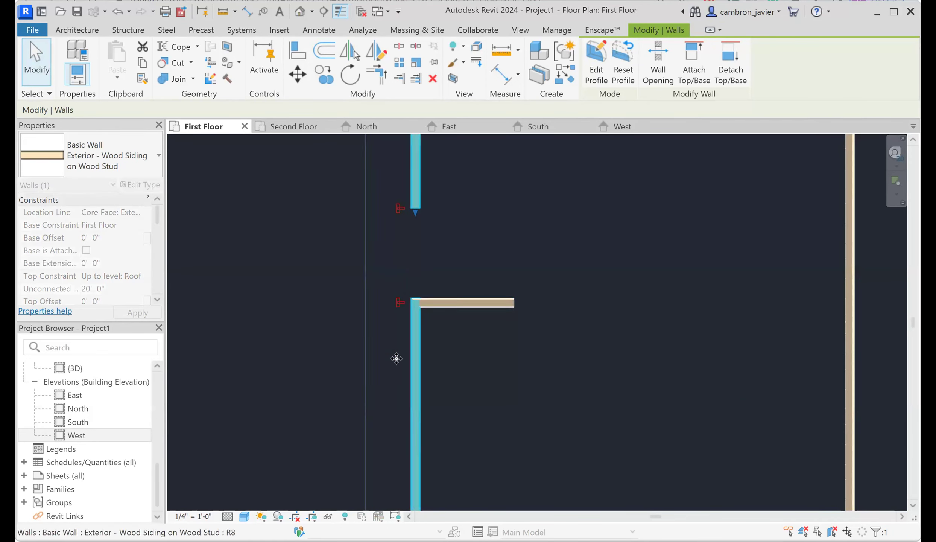
pyautogui.click(315, 328)
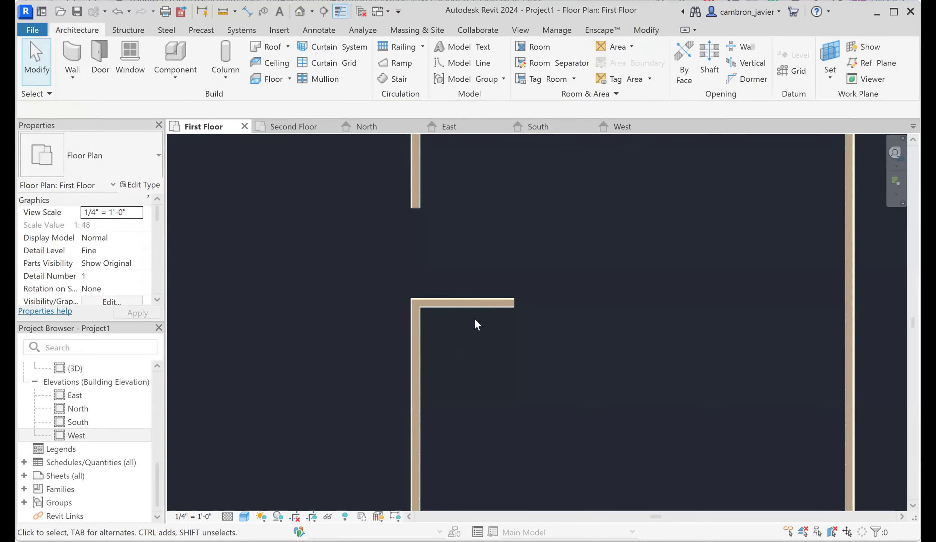
# Step: Select the West wall to check its new L-shaped corner with the interior wall
pyautogui.scroll(5, 412, 286)
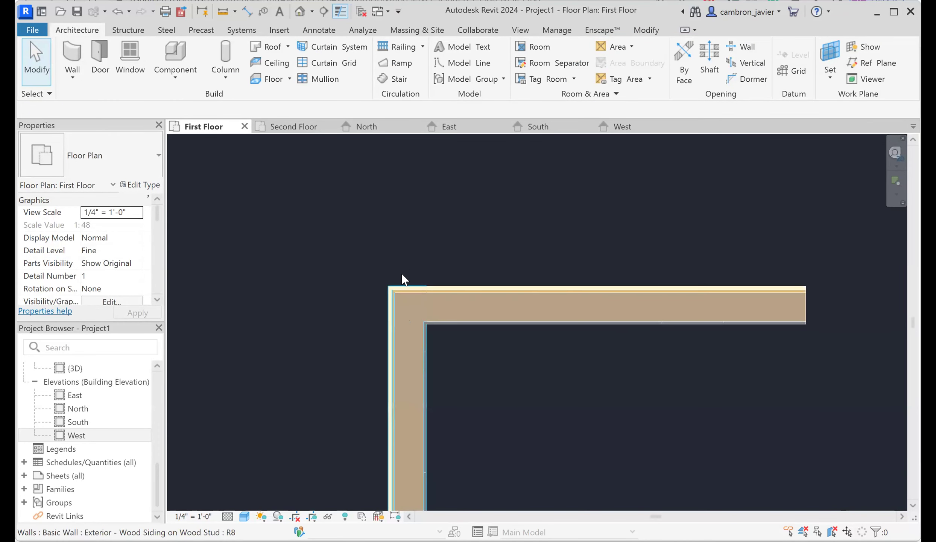
pyautogui.scroll(-1, 405, 342)
pyautogui.click(405, 342)
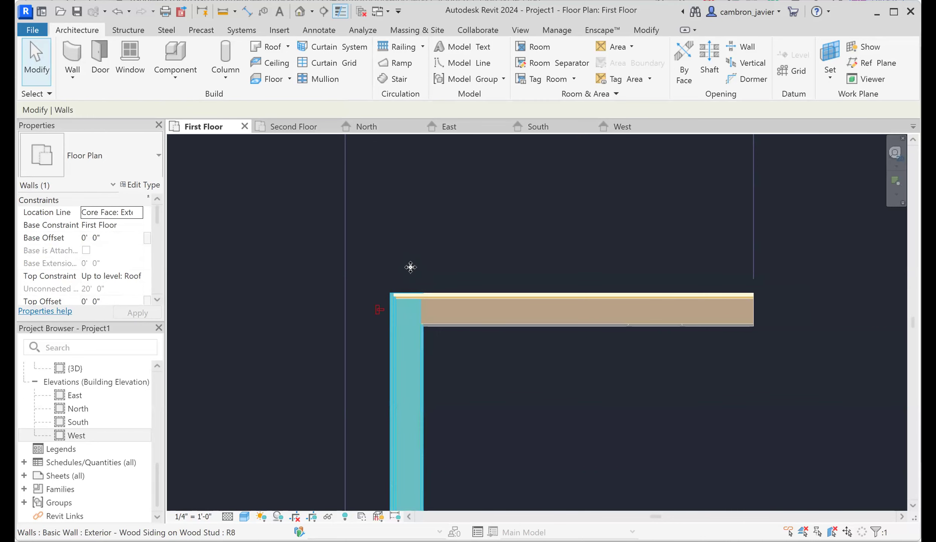
pyautogui.scroll(-2, 409, 226)
pyautogui.click(343, 302)
# Step: Select the North wall and switch to the North elevation view
pyautogui.scroll(2, 405, 287)
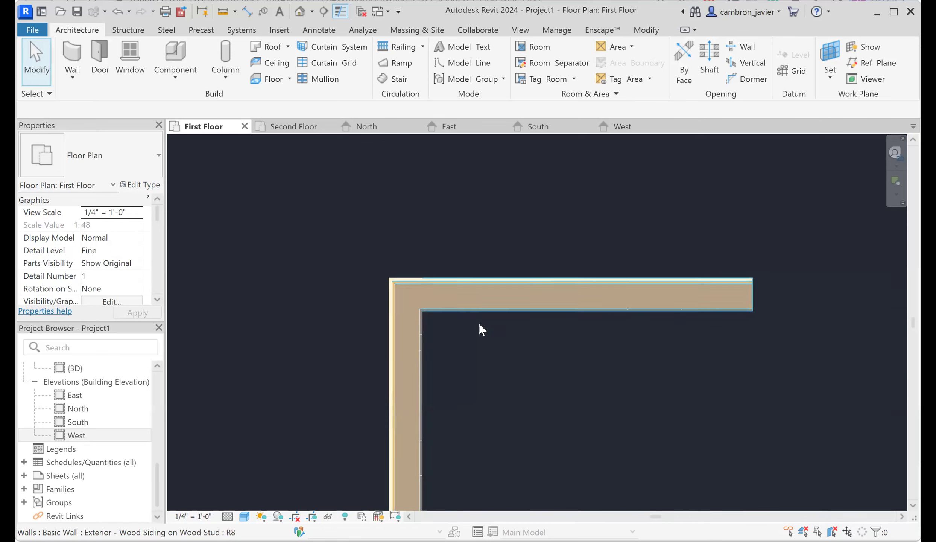
pyautogui.scroll(-5, 451, 404)
pyautogui.scroll(3, 508, 331)
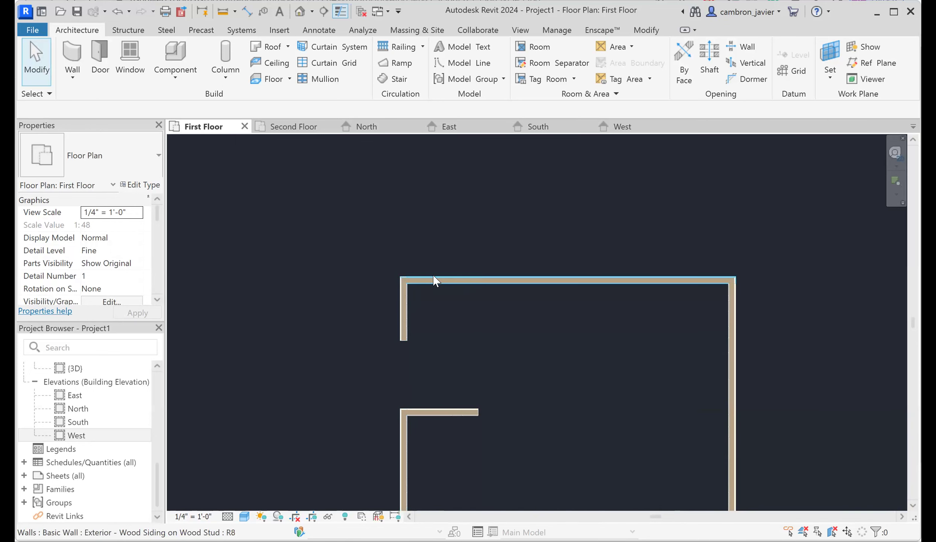
pyautogui.click(495, 280)
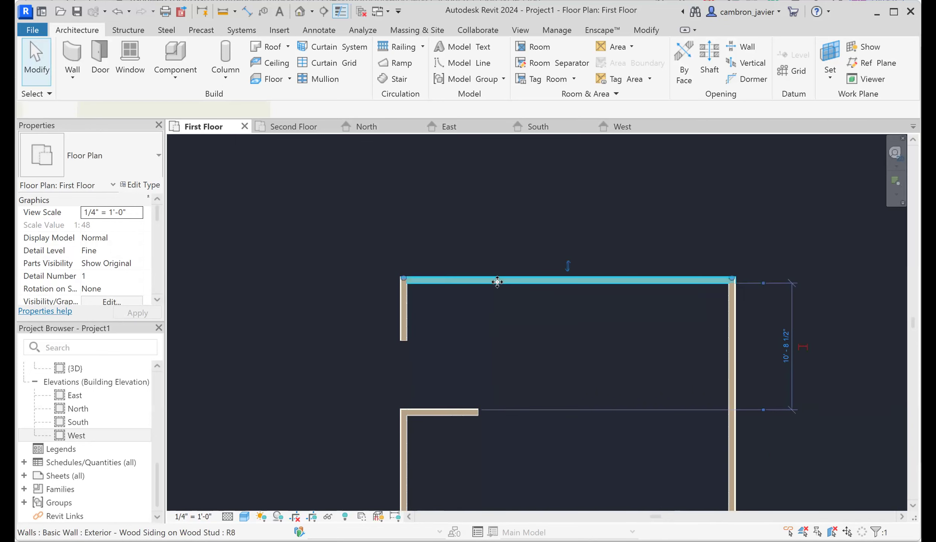
pyautogui.scroll(-2, 513, 342)
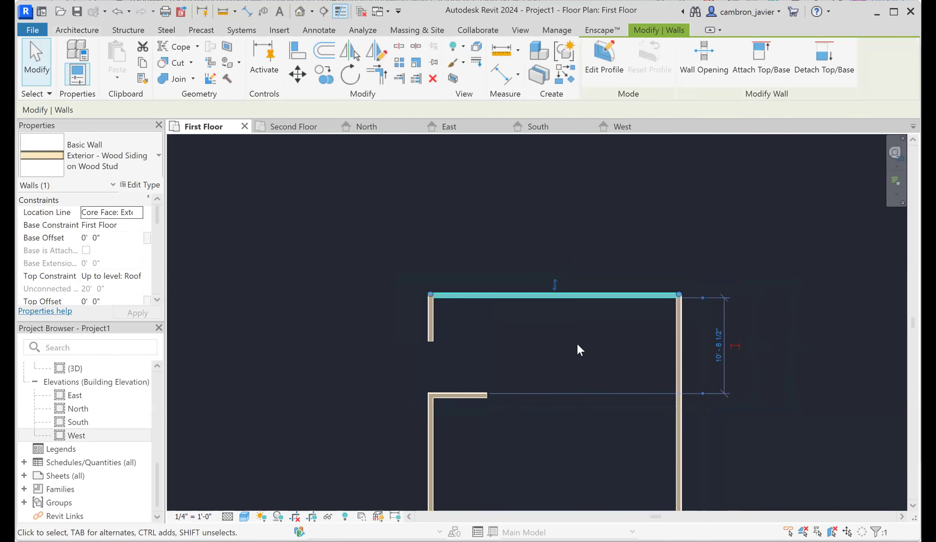
pyautogui.click(374, 127)
# Step: Start the North wall's Edit Profile sketch, then view the Boseman plan PDF in Acrobat
pyautogui.click(554, 335)
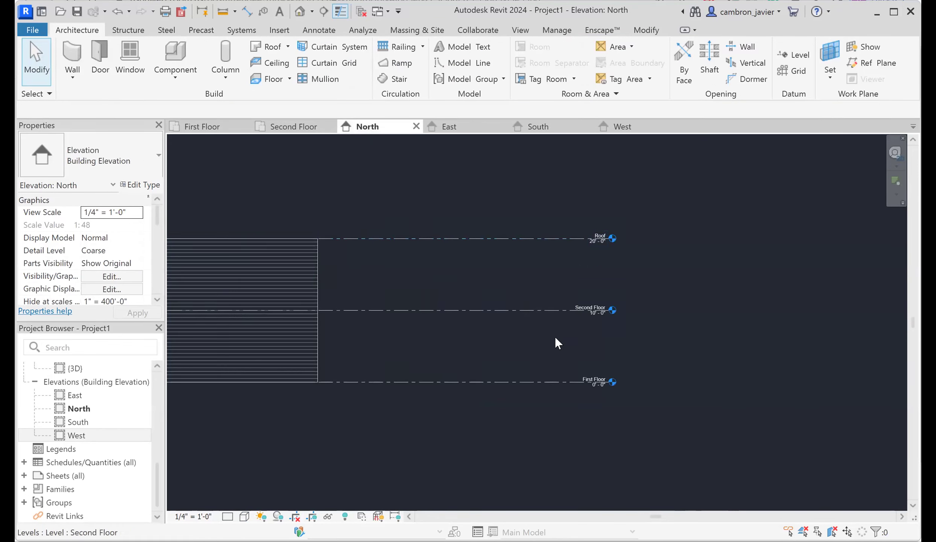
pyautogui.scroll(-2, 534, 341)
pyautogui.scroll(1, 394, 297)
pyautogui.scroll(1, 393, 297)
pyautogui.click(393, 300)
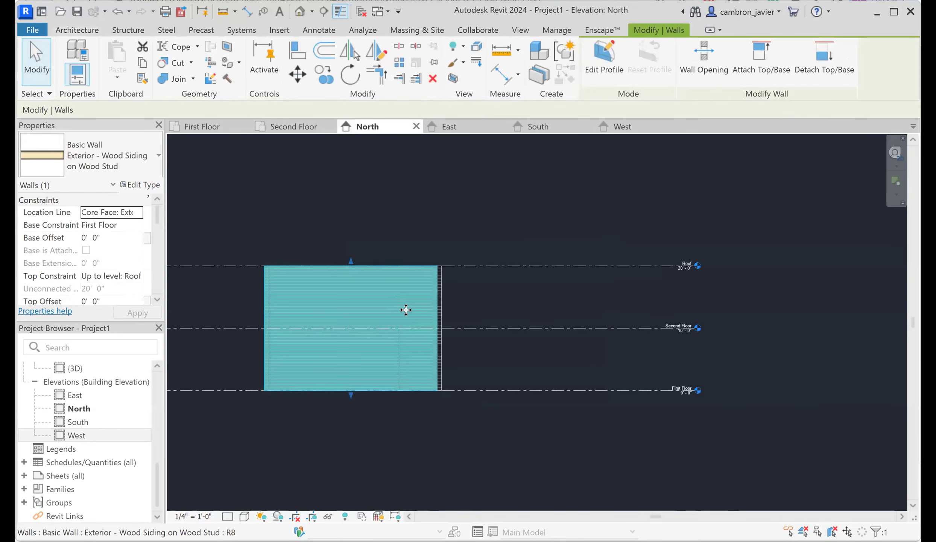
pyautogui.click(602, 52)
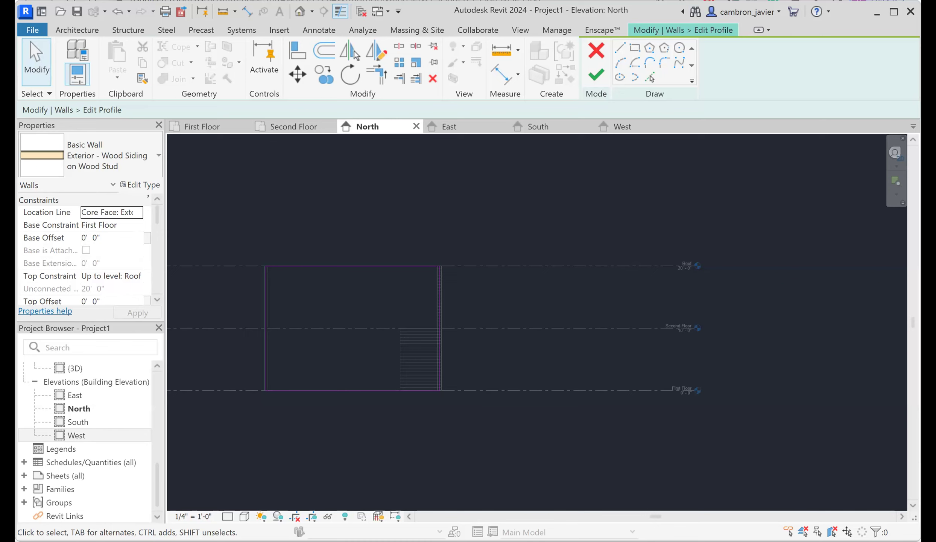
pyautogui.hotkey('alt', 'Tab')
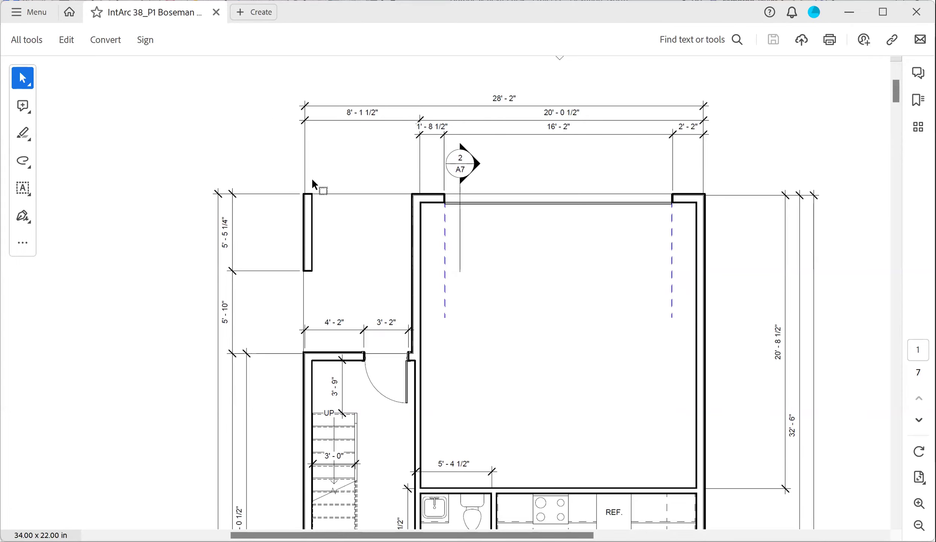
pyautogui.scroll(1, 385, 192)
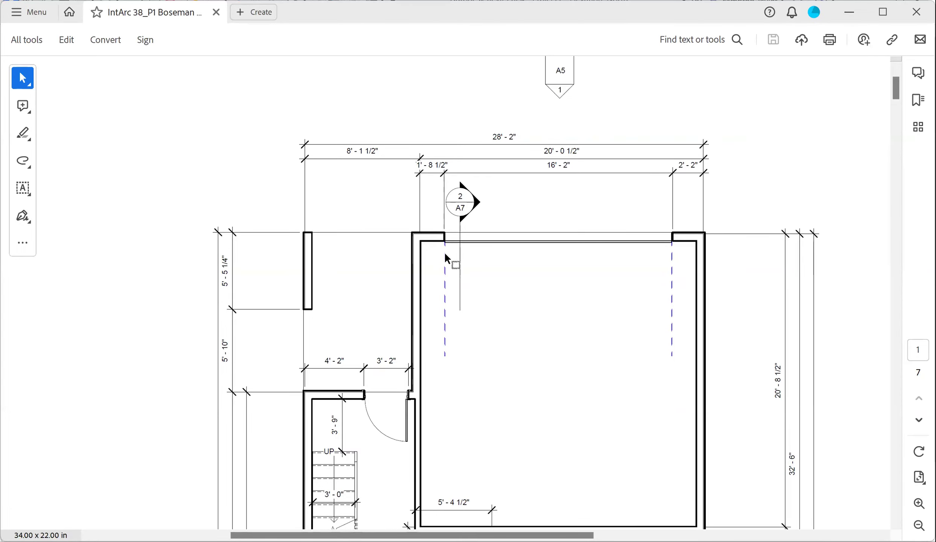
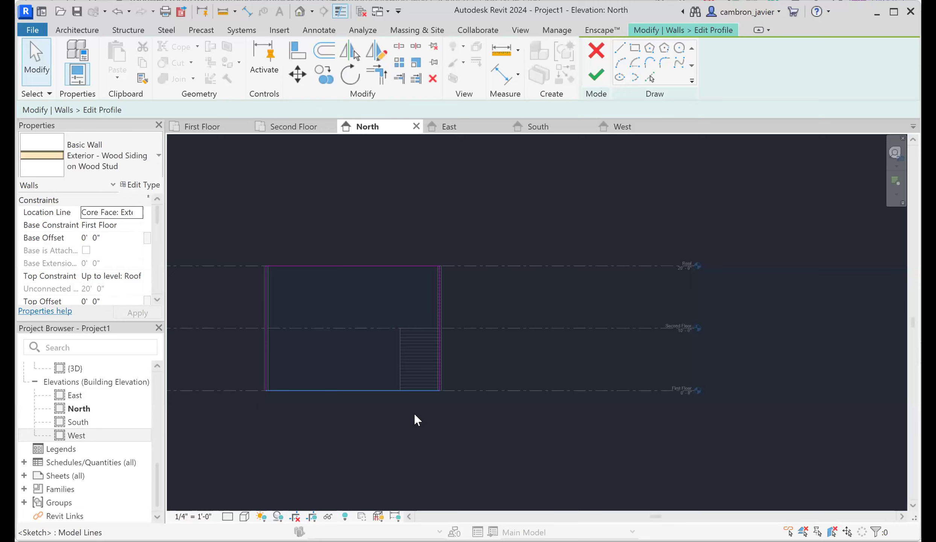
# Step: Zoom into the North wall's edit profile and pick the Line draw tool
pyautogui.scroll(1, 409, 284)
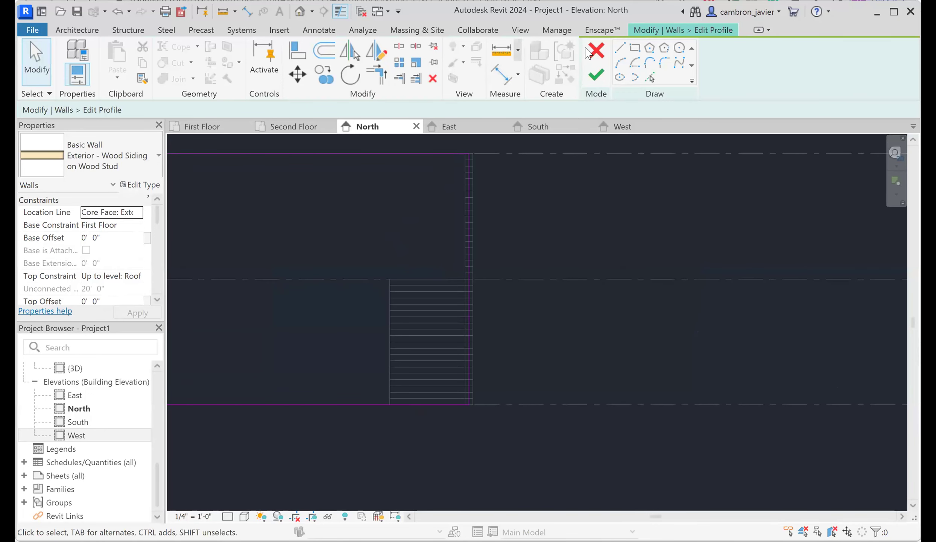
pyautogui.click(620, 48)
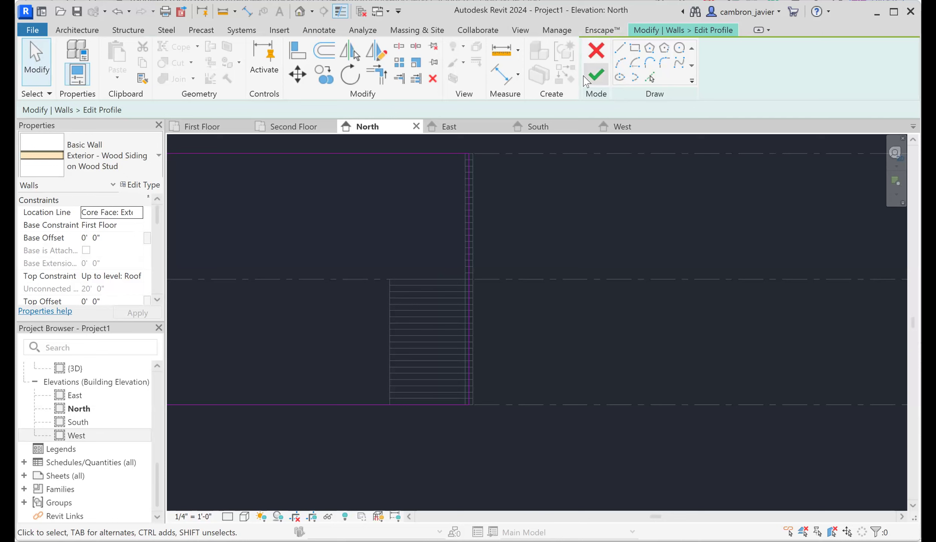
pyautogui.click(620, 48)
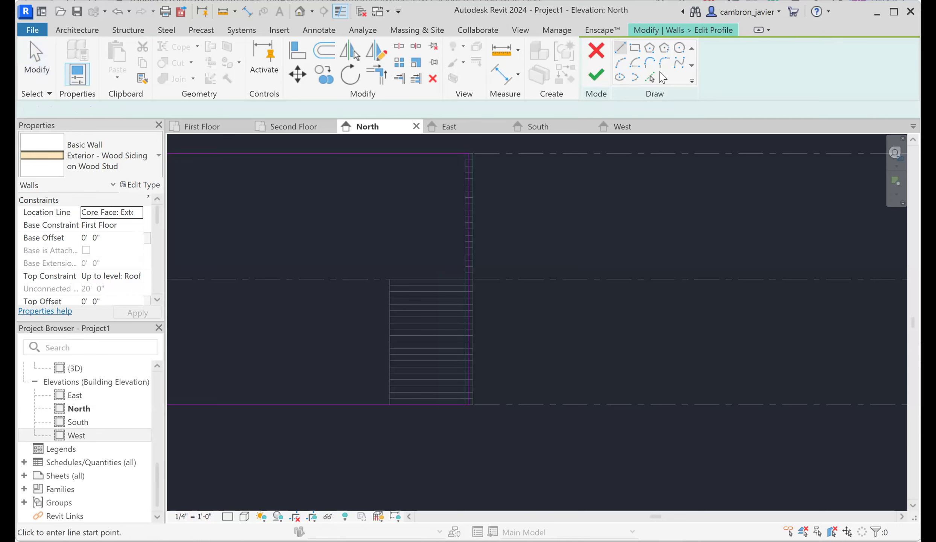
# Step: Sketch profile lines along the bottom edge to the corner and up the right edge
pyautogui.scroll(-2, 692, 264)
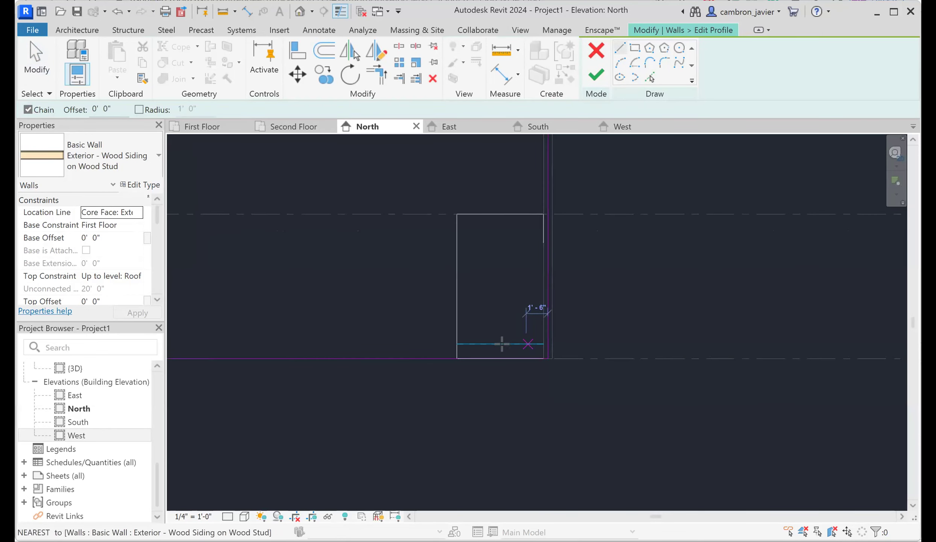
pyautogui.click(508, 357)
pyautogui.scroll(2, 527, 360)
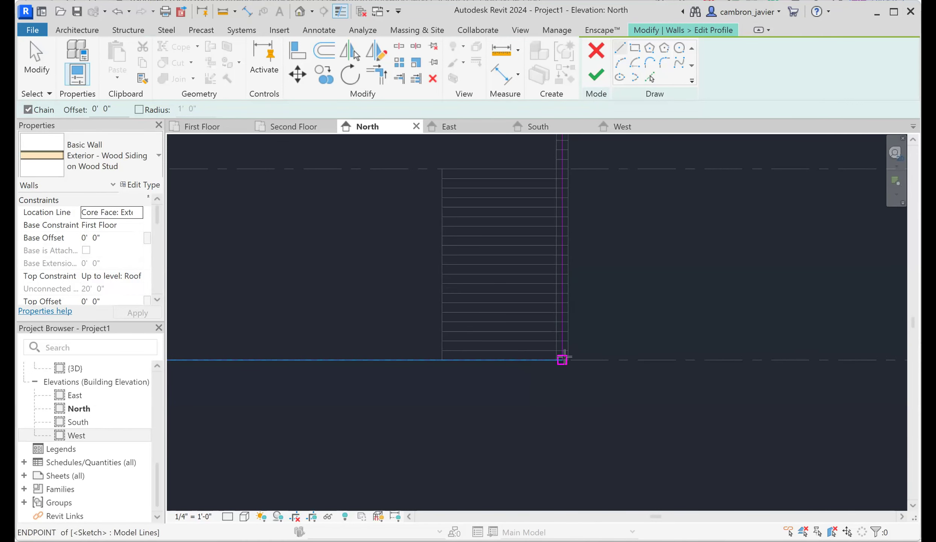
pyautogui.click(562, 360)
pyautogui.click(560, 197)
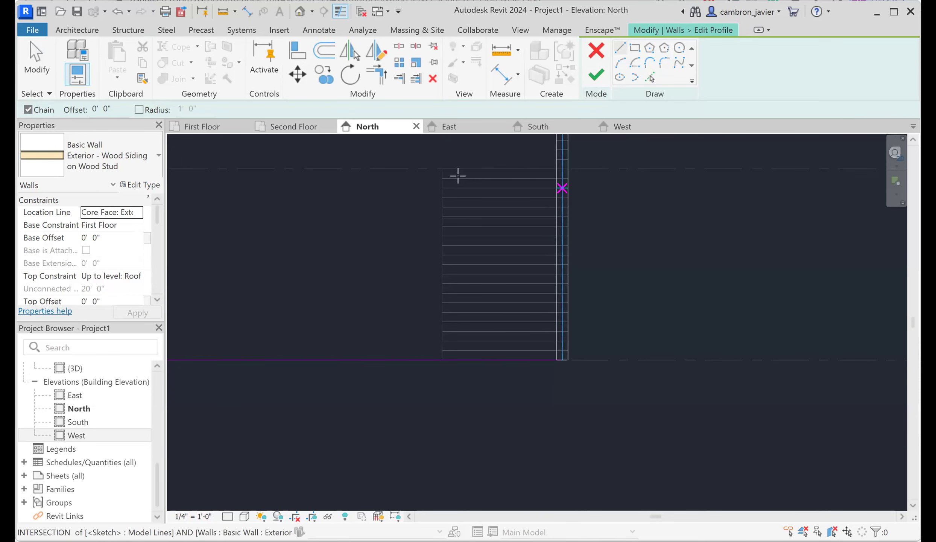
# Step: Draw an 8'-0" vertical line, a 10'-0" horizontal line, then a line down to the wall base
pyautogui.click(551, 361)
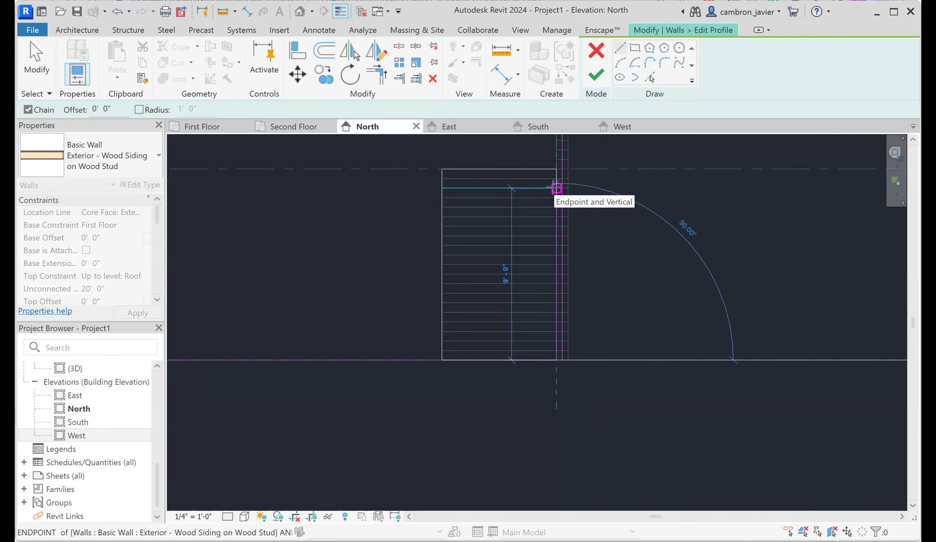
pyautogui.write('8')
pyautogui.press('Return')
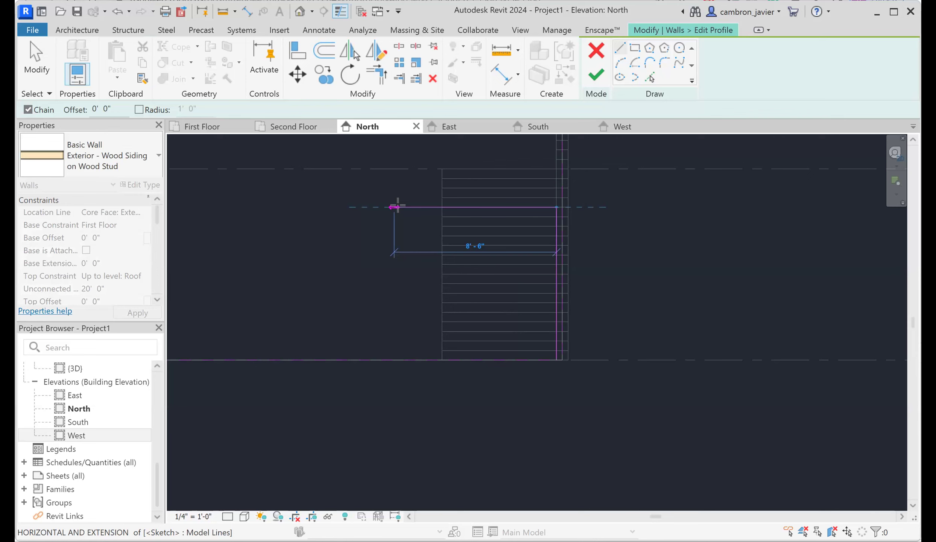
pyautogui.write('10')
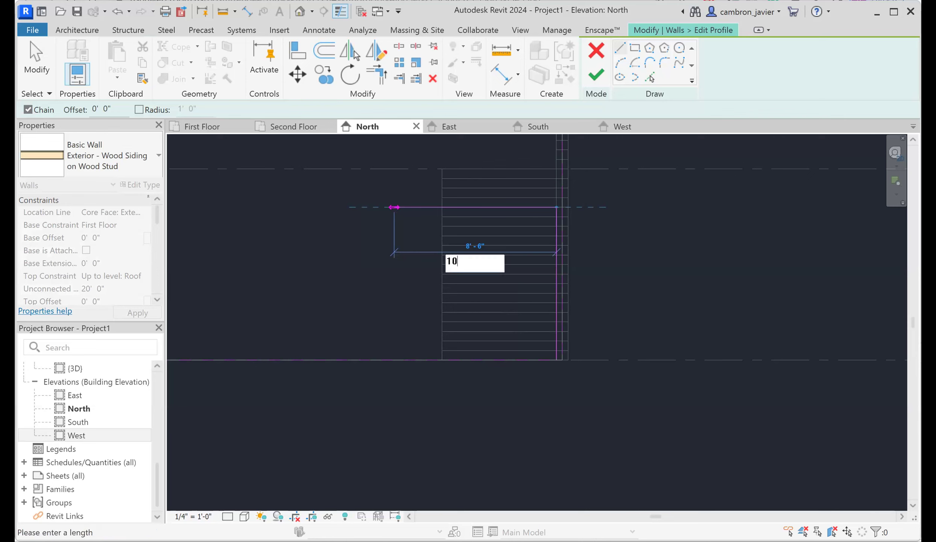
pyautogui.press('Return')
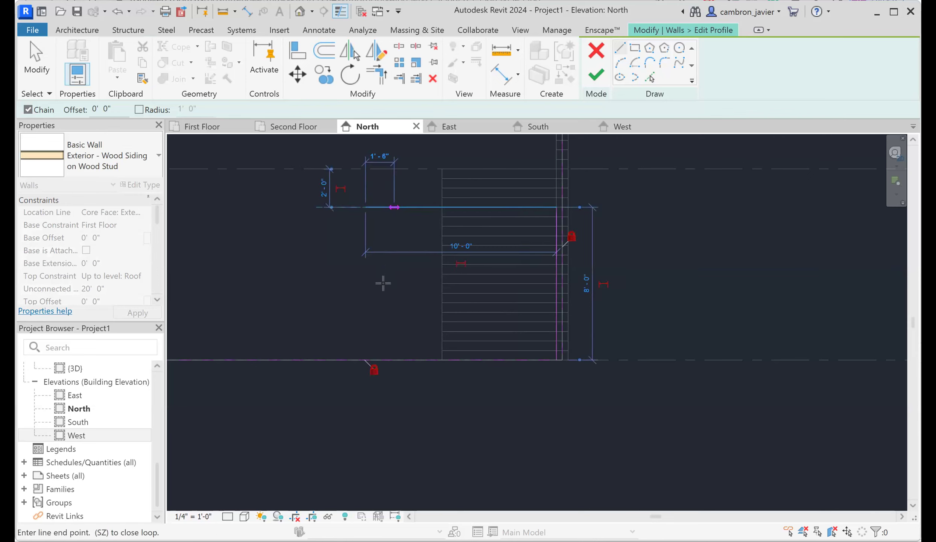
pyautogui.click(365, 359)
pyautogui.press('Escape')
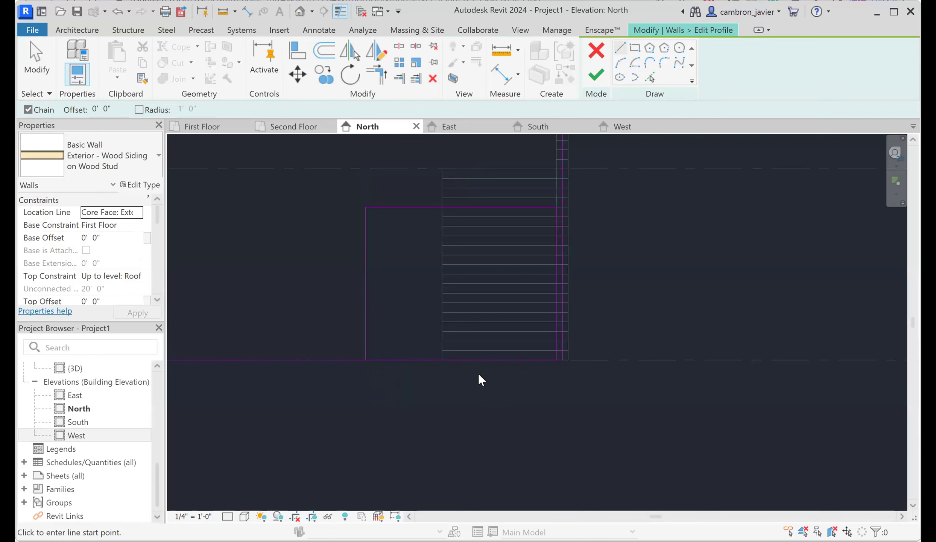
pyautogui.press('Escape')
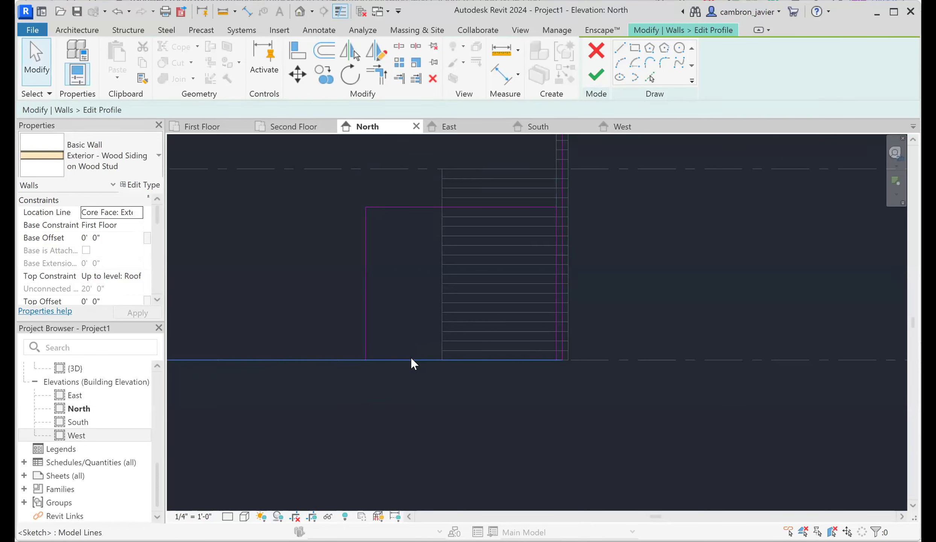
# Step: Split the bottom sketch line where the cut-out begins
pyautogui.click(412, 359)
pyautogui.click(399, 47)
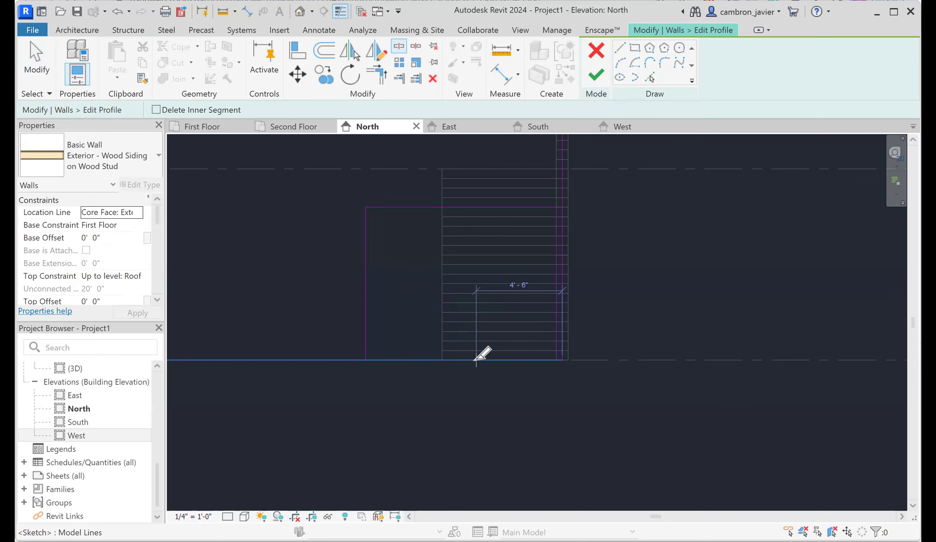
pyautogui.click(410, 361)
pyautogui.press('Escape')
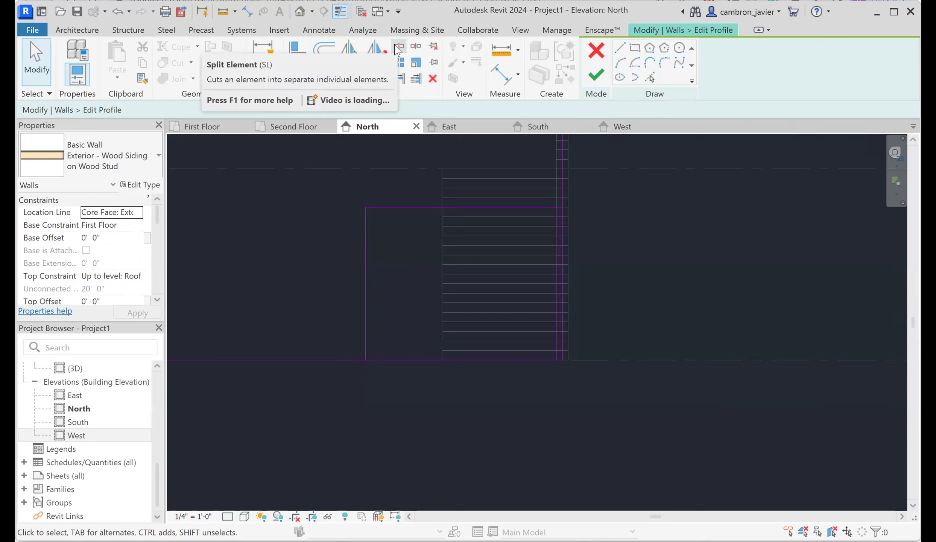
# Step: Trim the bottom line to corners with the left and right vertical lines using TR
pyautogui.press('t')
pyautogui.press('r')
pyautogui.click(312, 355)
pyautogui.click(360, 321)
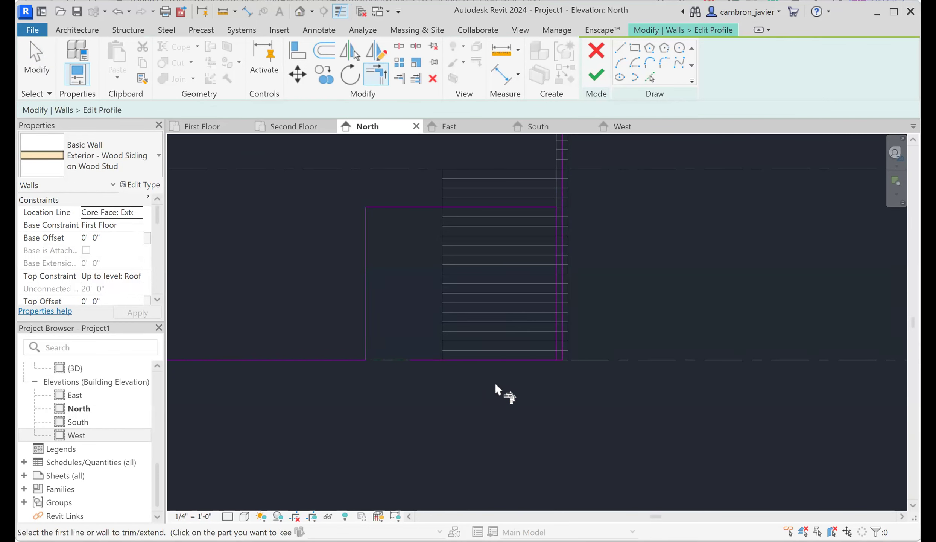
pyautogui.scroll(5, 571, 359)
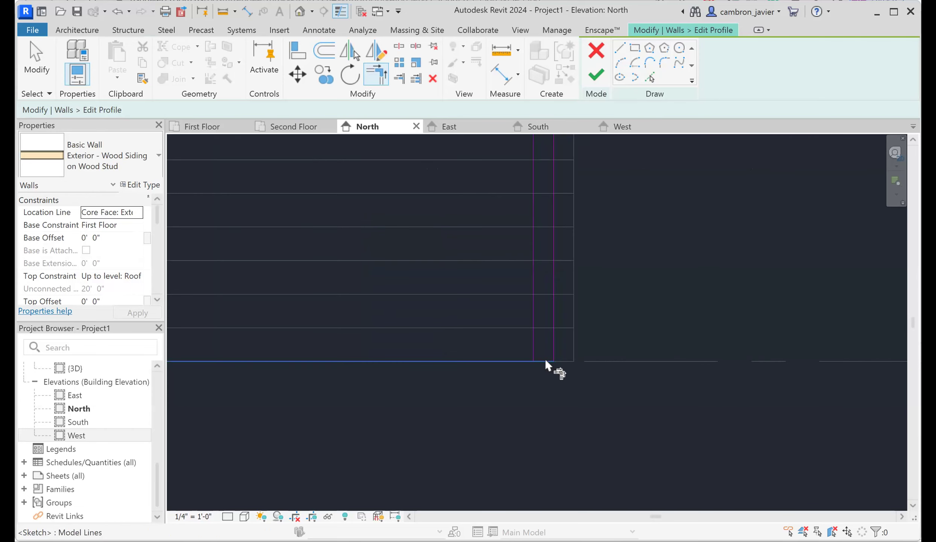
pyautogui.click(543, 361)
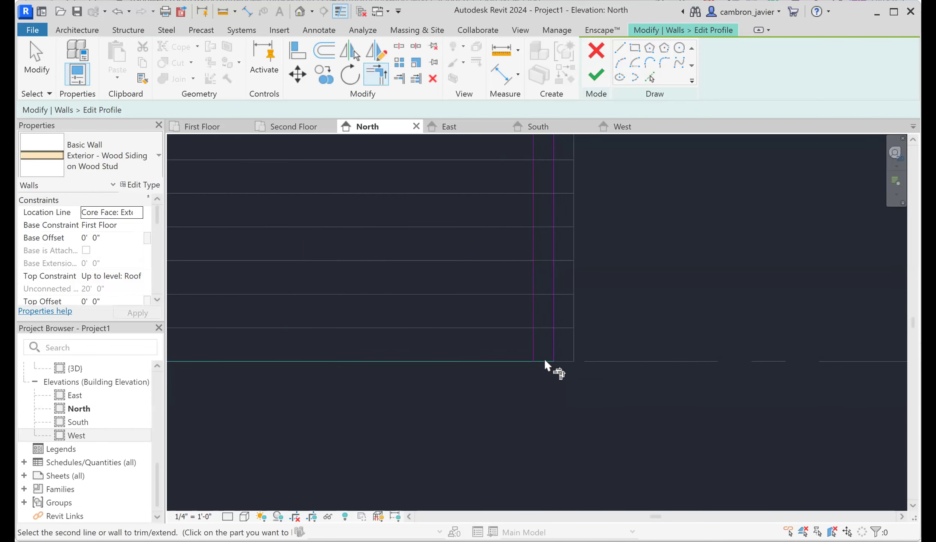
pyautogui.click(540, 316)
pyautogui.scroll(-5, 553, 409)
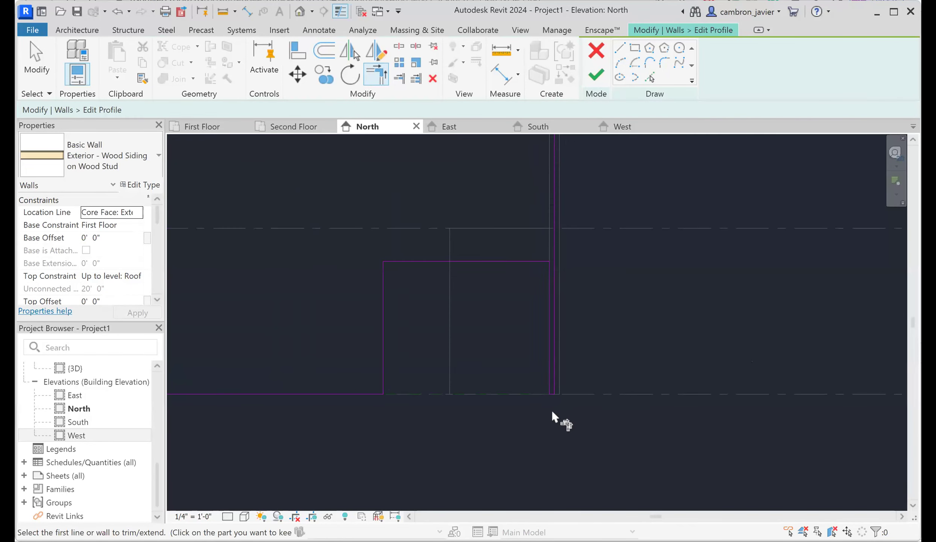
# Step: Trim the vertical line to the top edge, finish the profile and unjoin the conflicting walls
pyautogui.click(556, 206)
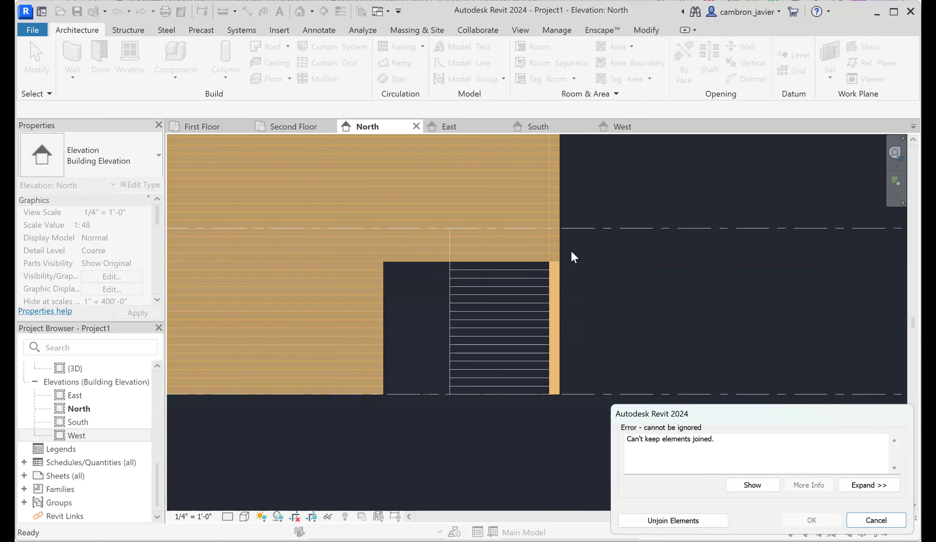
pyautogui.click(672, 525)
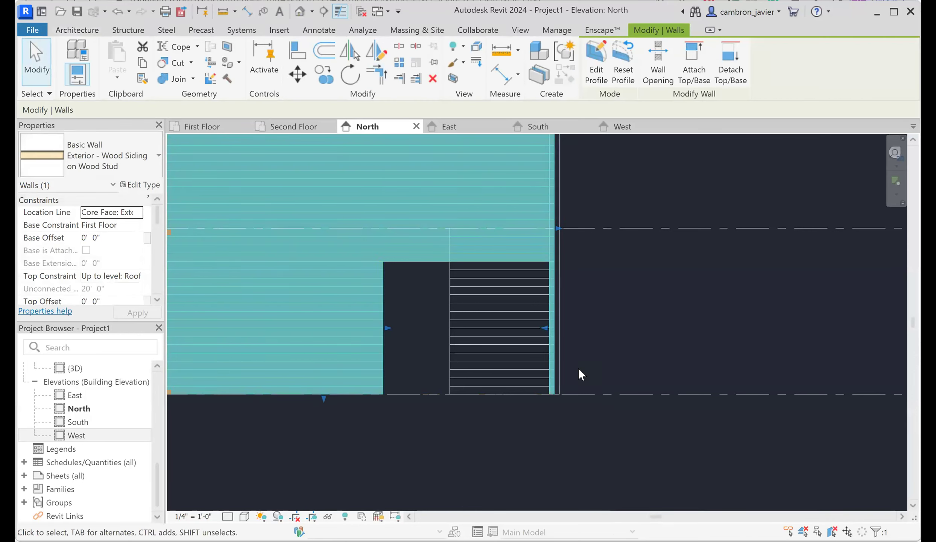
pyautogui.click(563, 351)
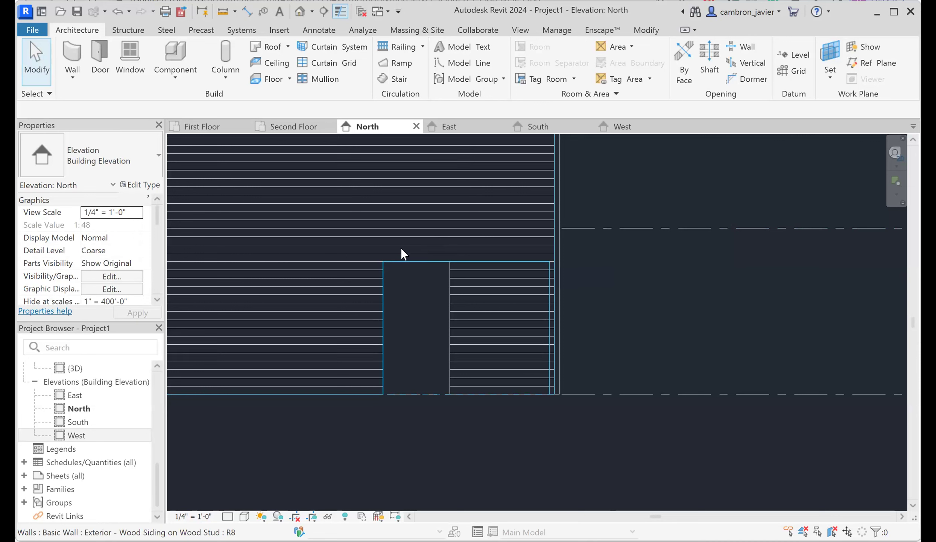
# Step: Zoom the First Floor plan to the gap between exterior walls and start the Wall tool
pyautogui.click(202, 127)
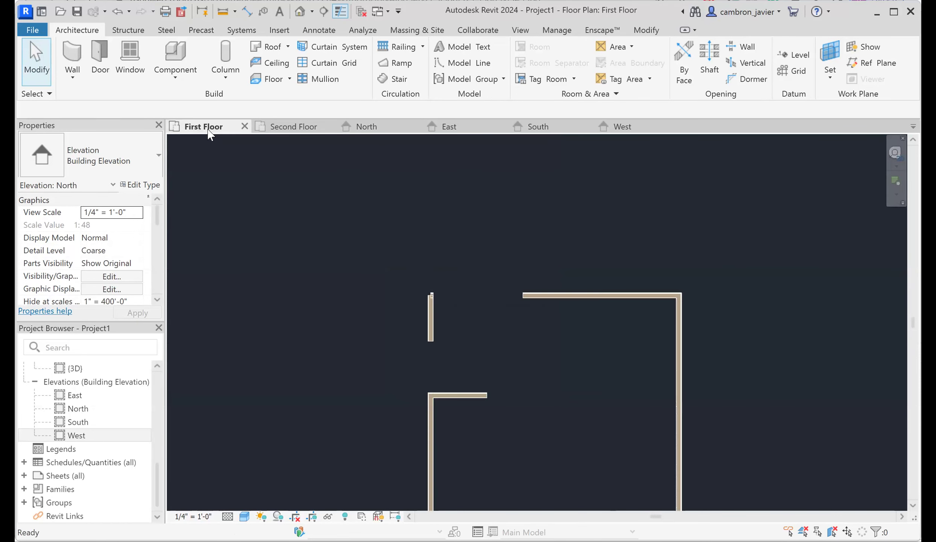
pyautogui.scroll(8, 431, 301)
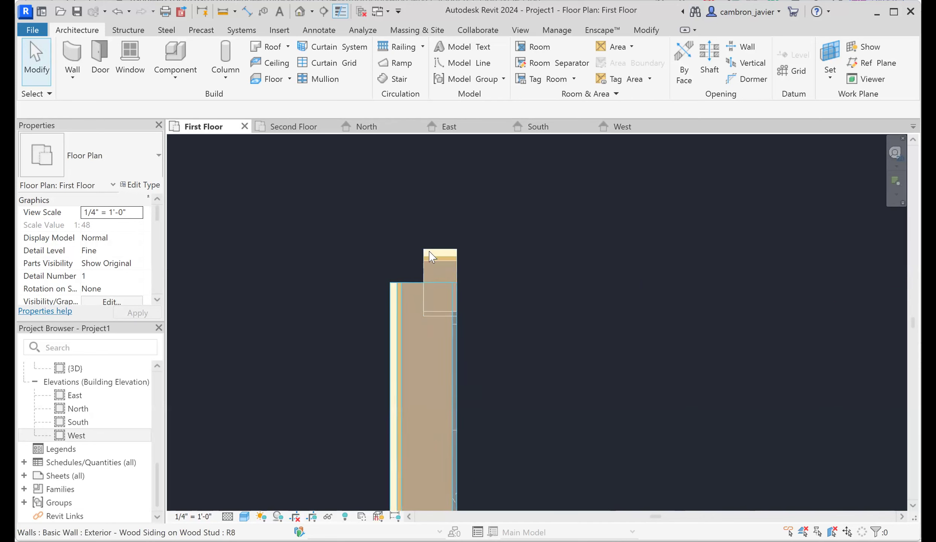
pyautogui.scroll(-5, 410, 260)
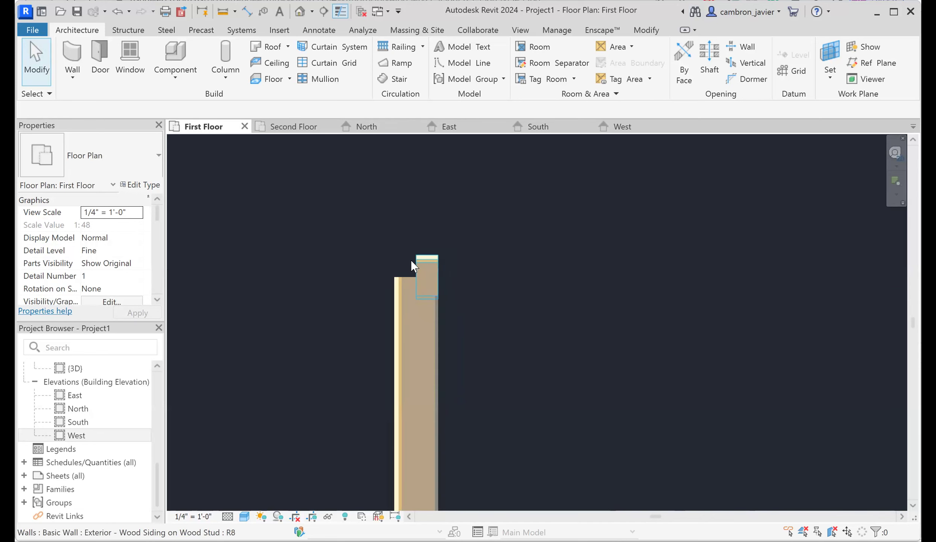
pyautogui.scroll(-3, 410, 245)
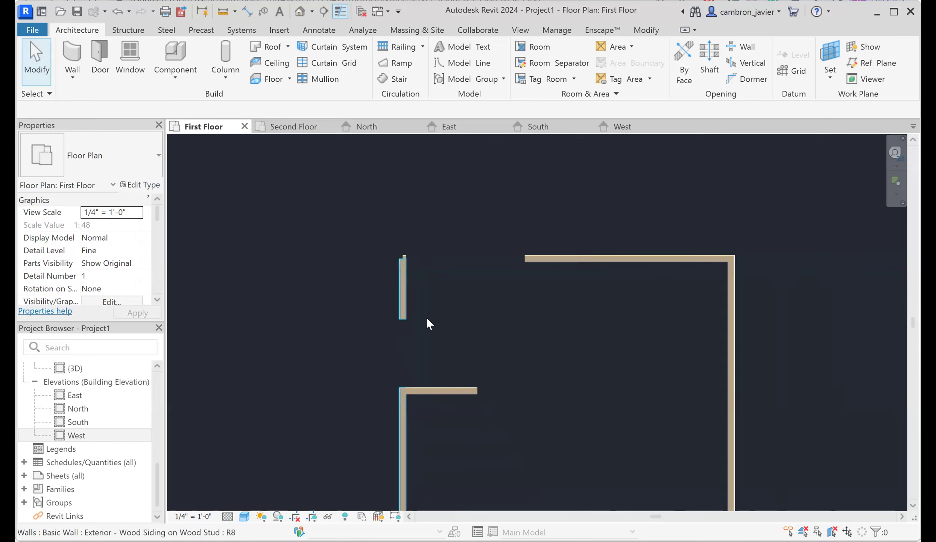
pyautogui.scroll(3, 494, 327)
pyautogui.scroll(1, 489, 331)
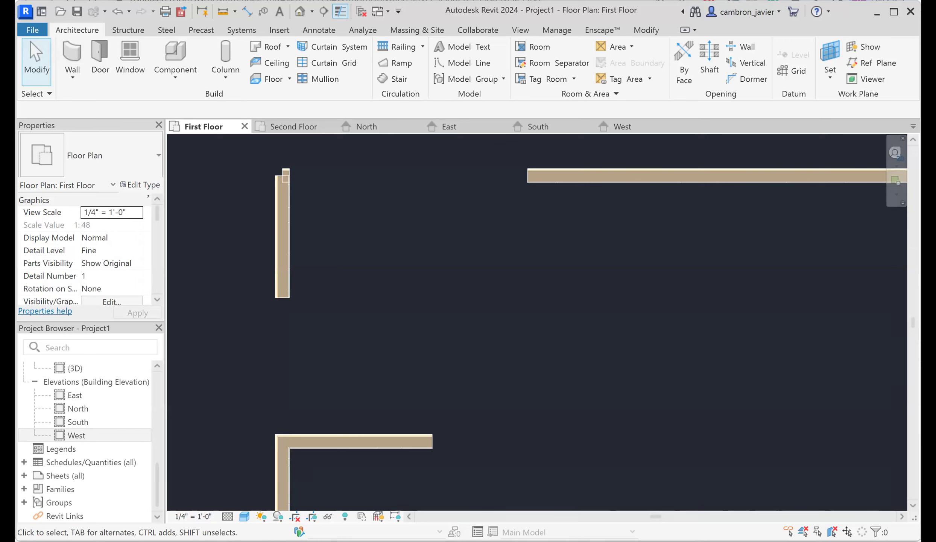
pyautogui.click(72, 56)
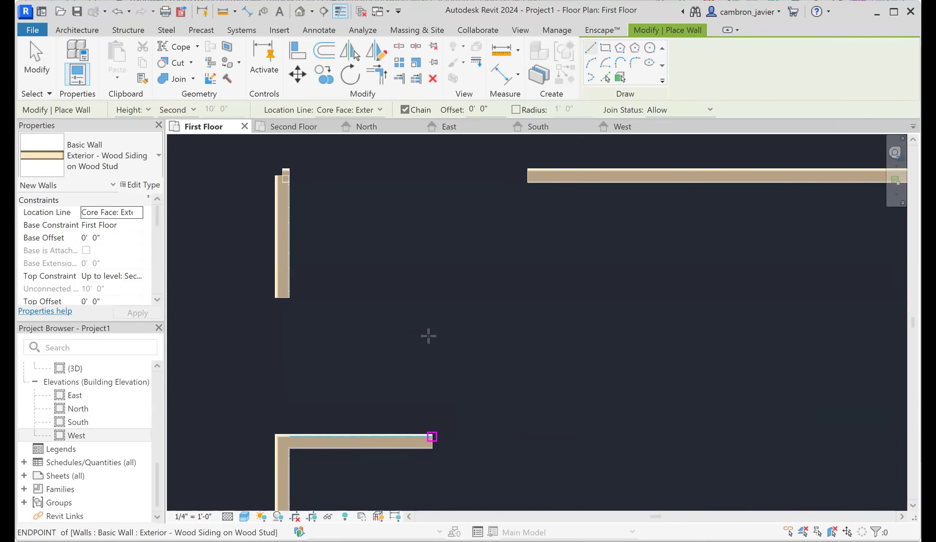
# Step: Draw a vertical wall about 9' up from the lower wall's right end
pyautogui.click(432, 437)
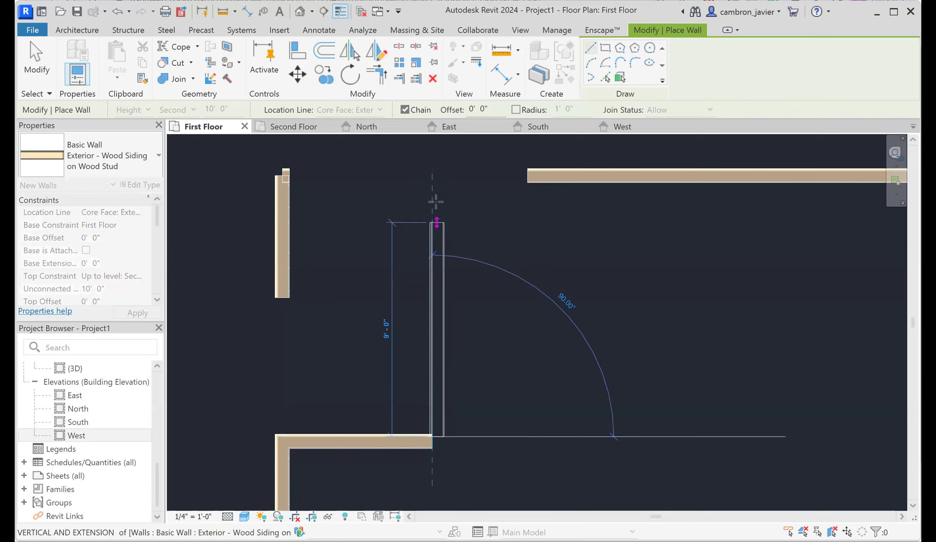
pyautogui.click(436, 222)
pyautogui.press('Escape')
pyautogui.press('Escape')
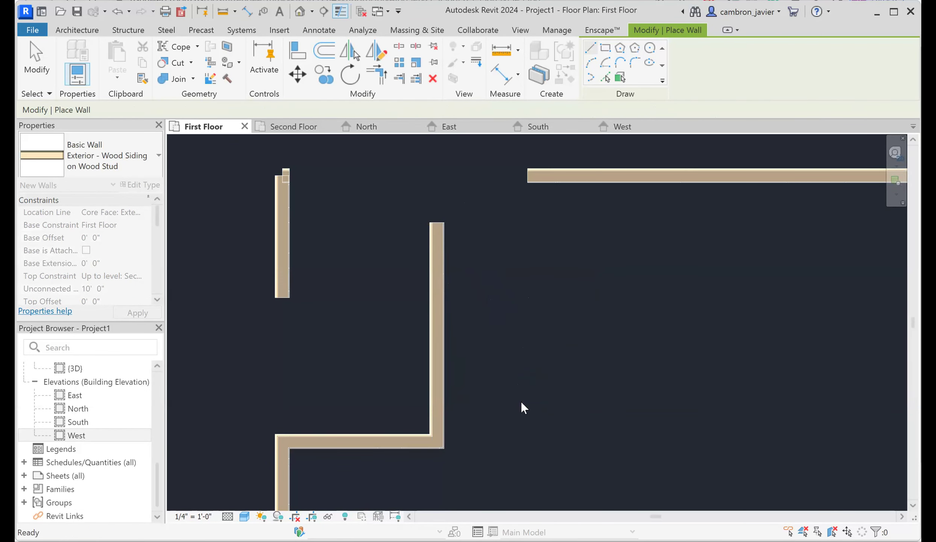
pyautogui.press('Escape')
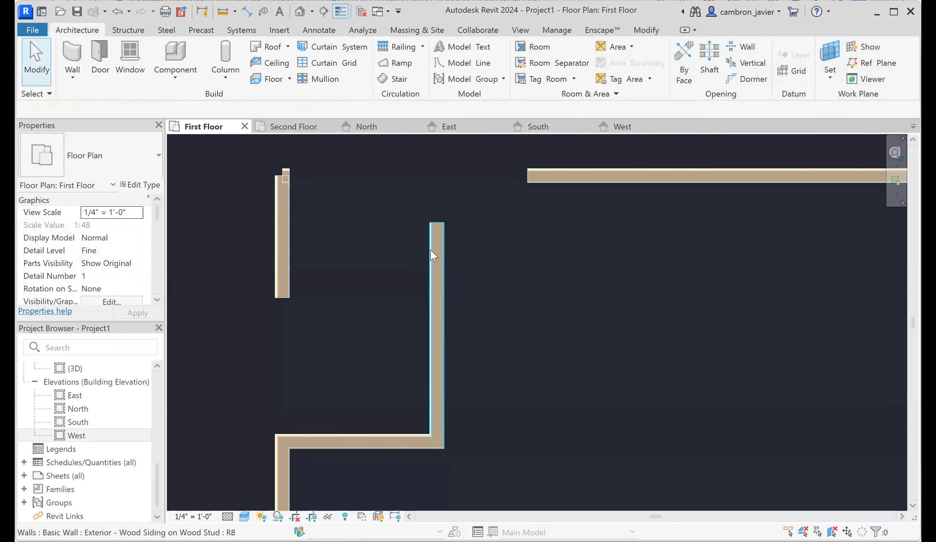
# Step: Shift the new wall's temporary dimension witness line to a different reference on the wall
pyautogui.click(438, 270)
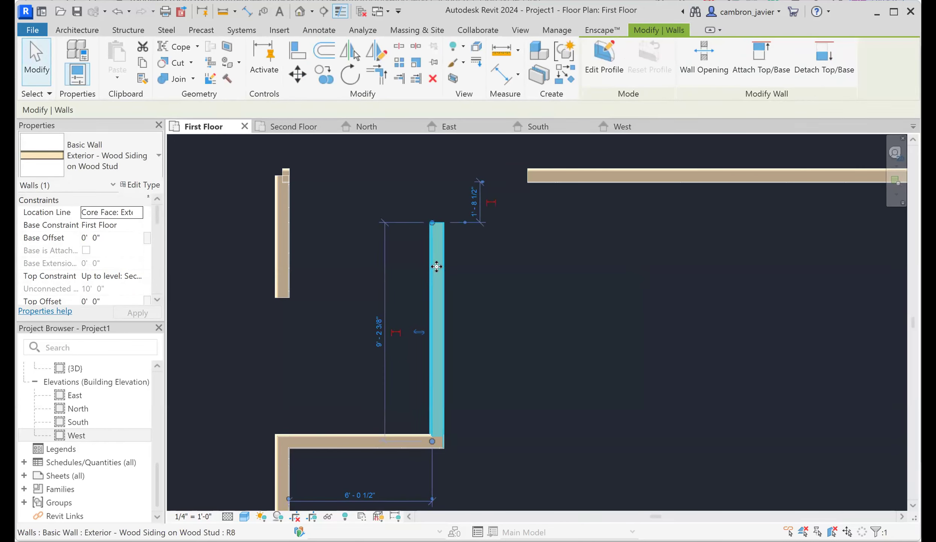
pyautogui.scroll(-3, 436, 277)
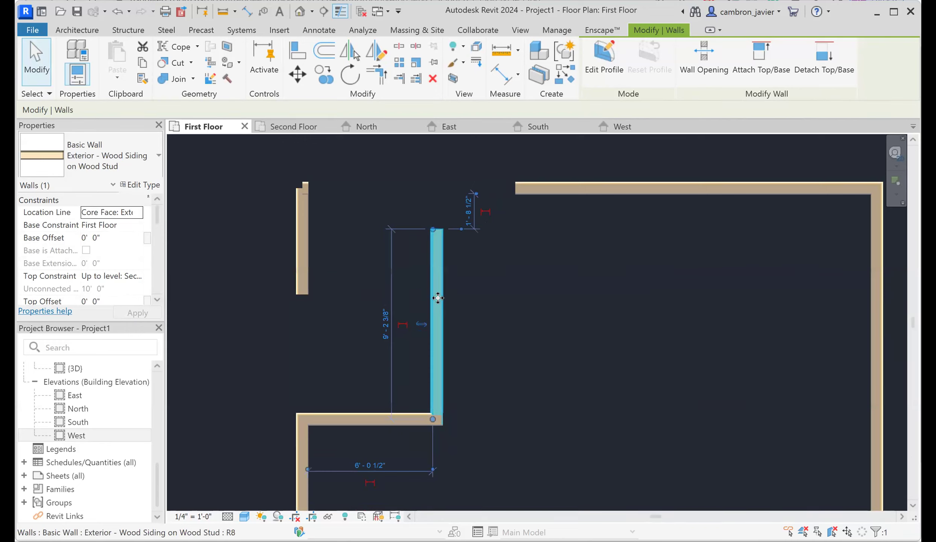
pyautogui.scroll(5, 439, 401)
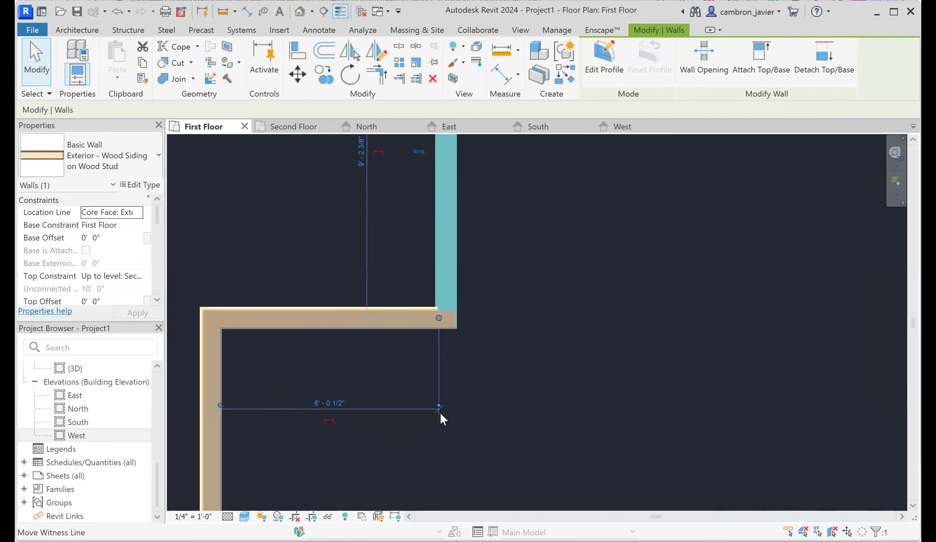
pyautogui.scroll(1, 440, 400)
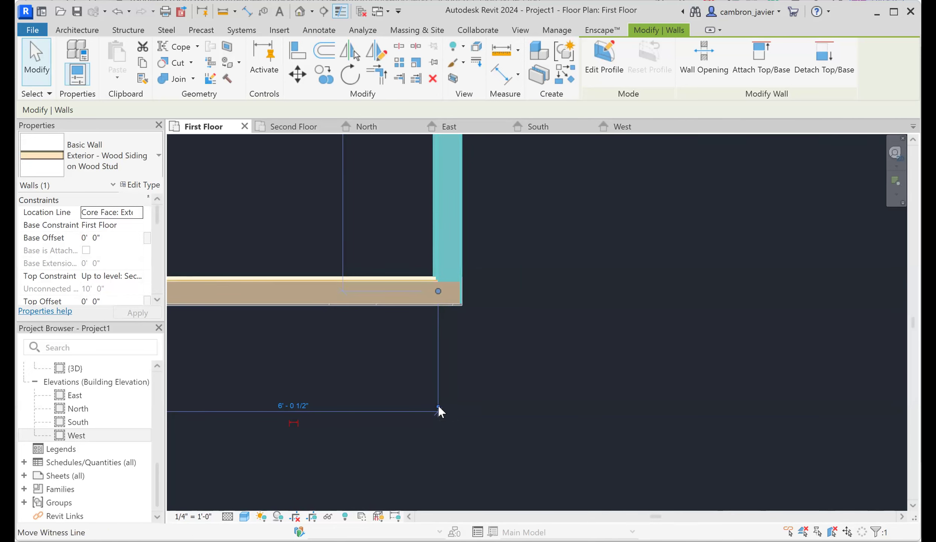
pyautogui.scroll(2, 470, 258)
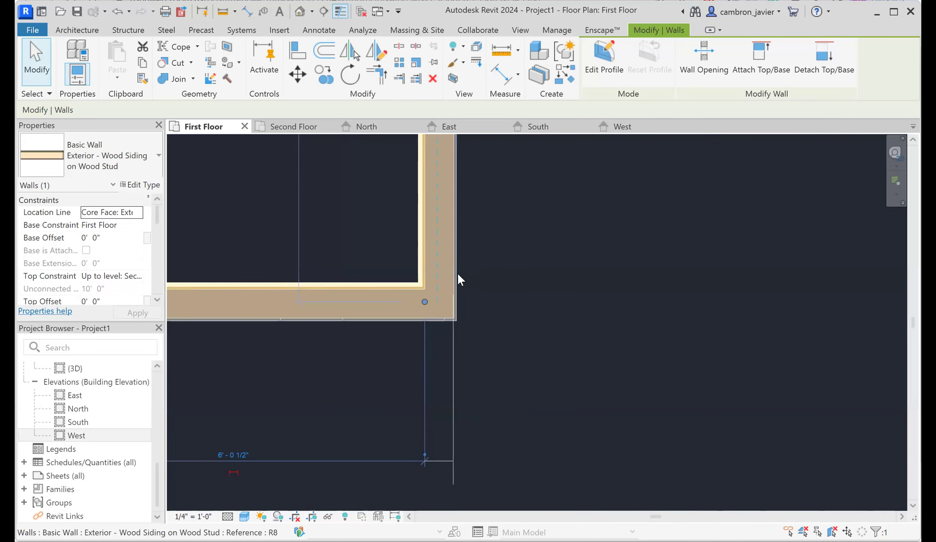
pyautogui.moveTo(456, 232); pyautogui.dragTo(435, 313)
pyautogui.scroll(1, 454, 217)
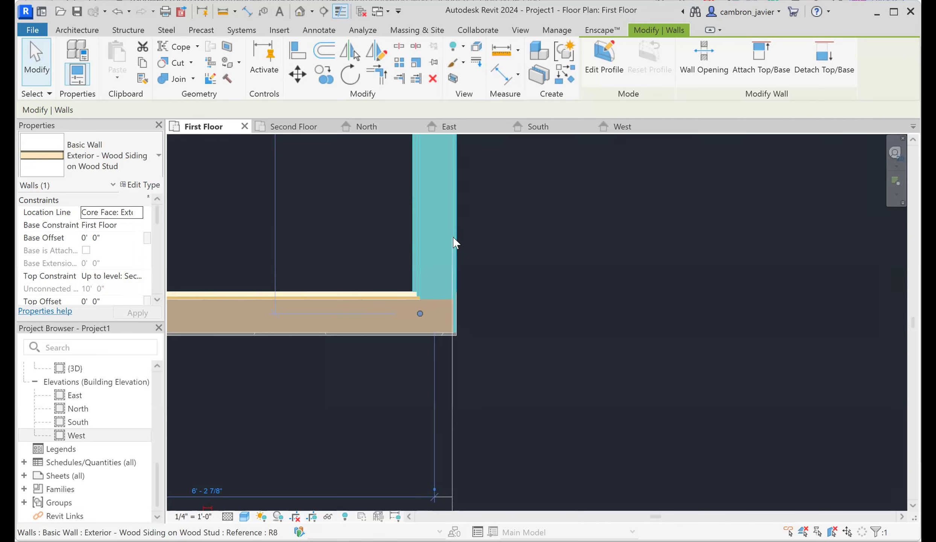
pyautogui.scroll(3, 453, 259)
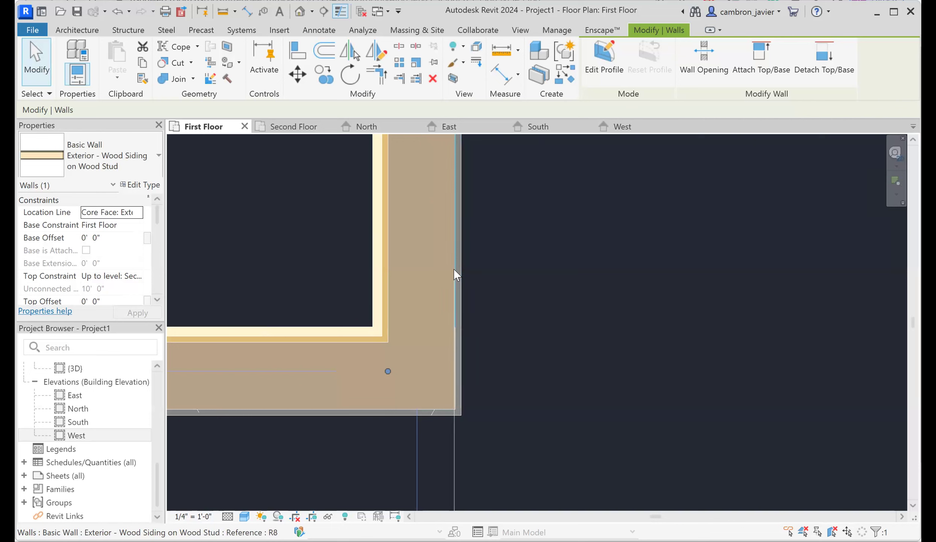
pyautogui.click(454, 269)
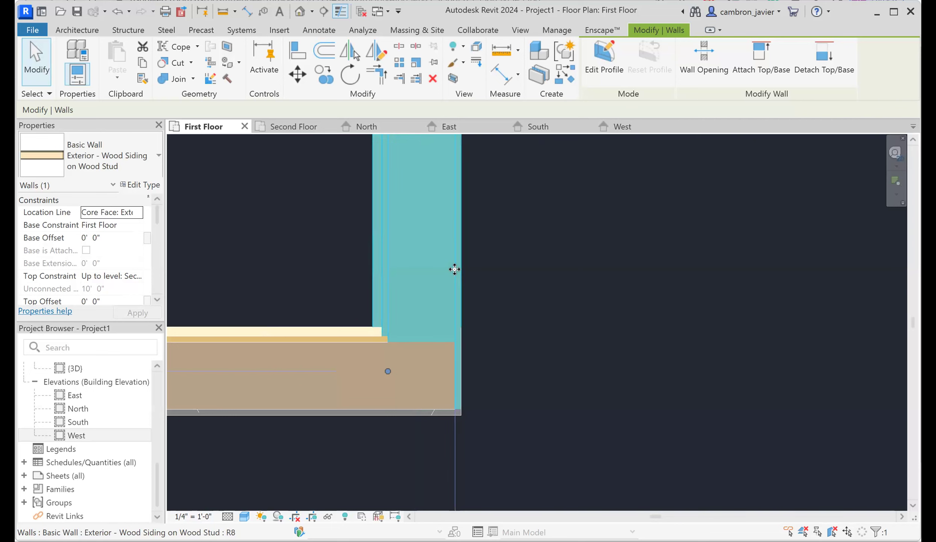
pyautogui.click(489, 297)
pyautogui.scroll(-5, 527, 297)
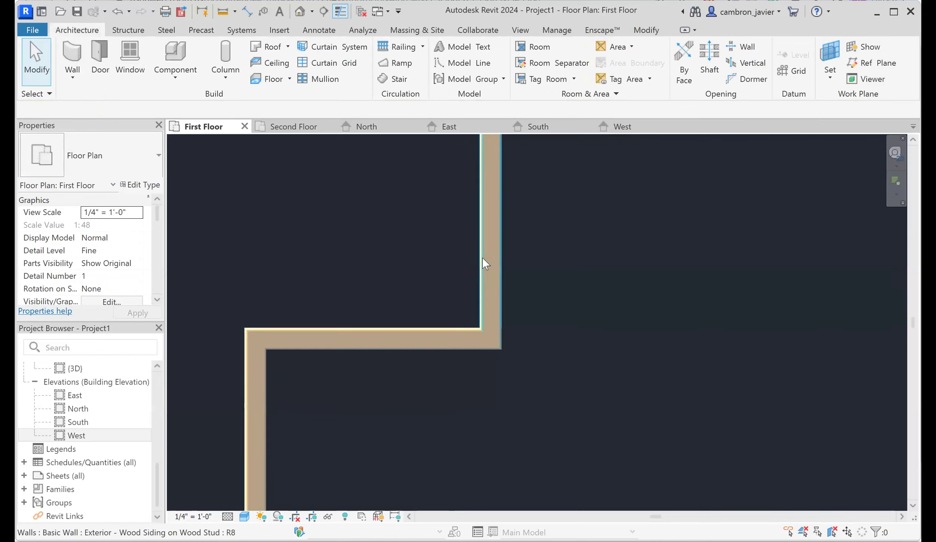
# Step: Measure from the left wall's exterior face and set the offset dimension to 8' 1 1/2"
pyautogui.click(484, 261)
pyautogui.scroll(-1, 299, 451)
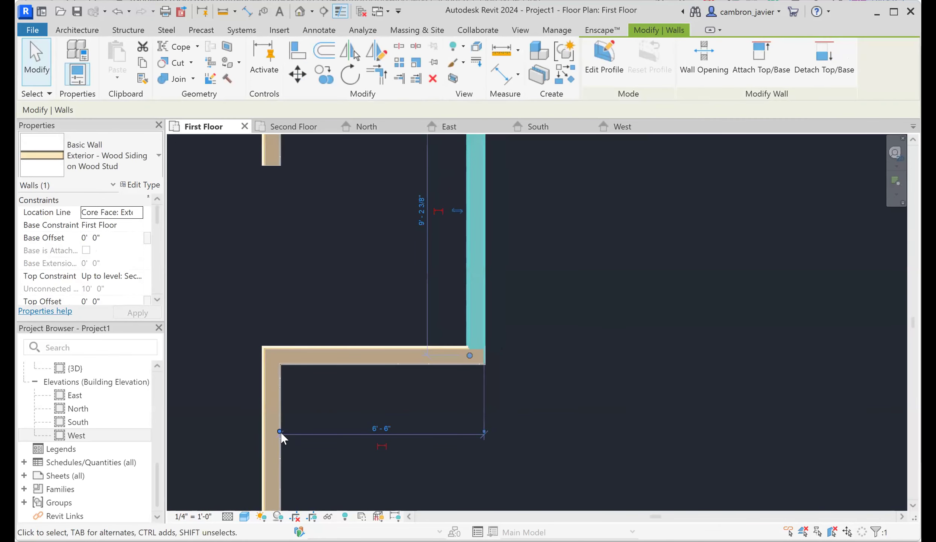
pyautogui.scroll(1, 279, 432)
pyautogui.scroll(1, 278, 432)
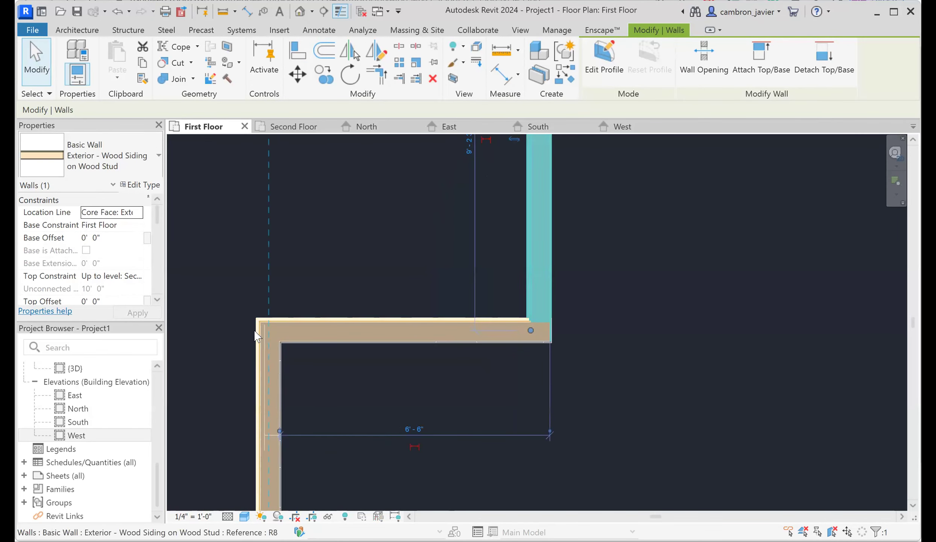
pyautogui.scroll(2, 261, 380)
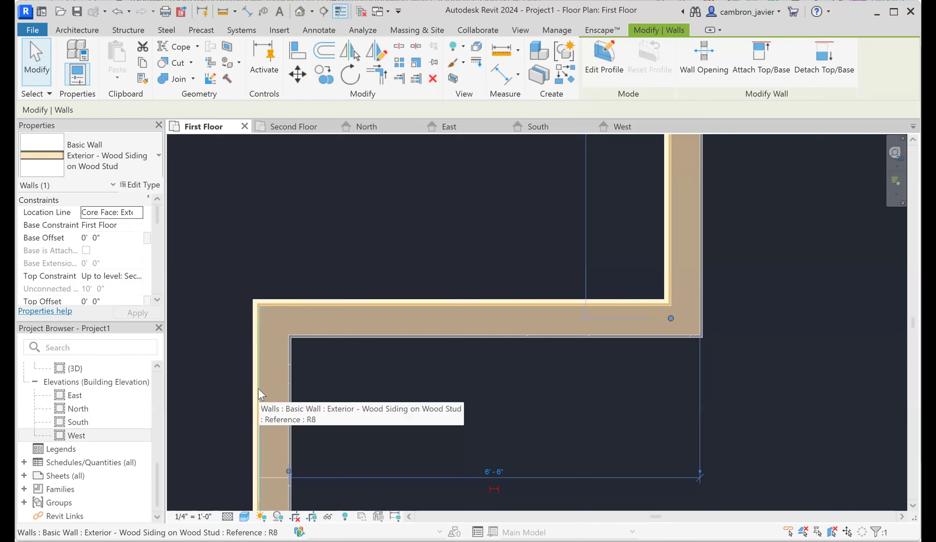
pyautogui.moveTo(259, 390); pyautogui.dragTo(260, 391)
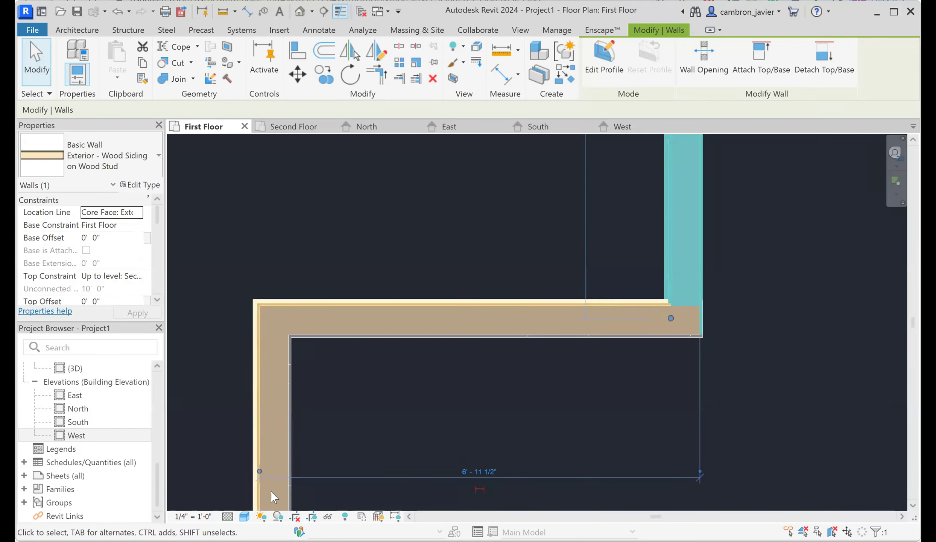
pyautogui.click(484, 471)
pyautogui.write('8 ')
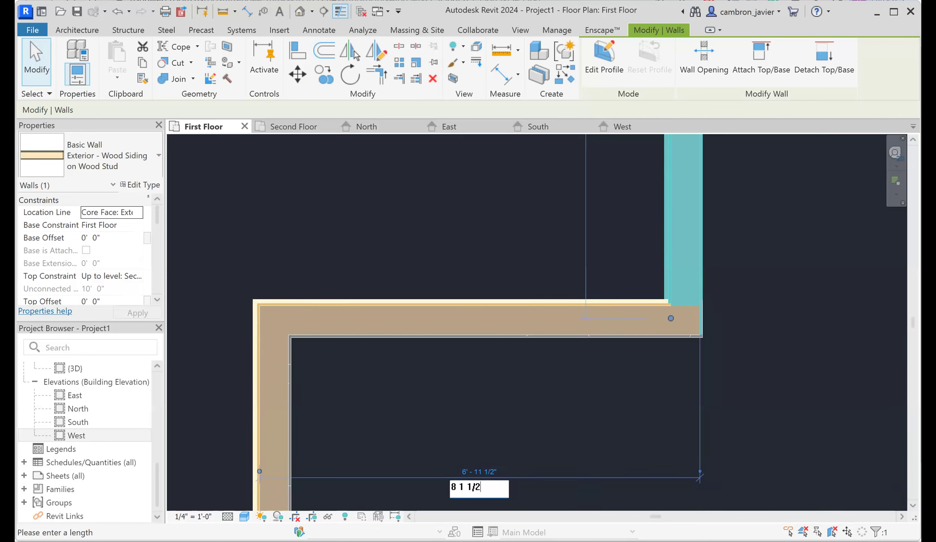
pyautogui.write('1 1/2')
pyautogui.press('Return')
# Step: Start Trim/Extend to Corner, cancel it, and inspect the top horizontal wall
pyautogui.click(541, 400)
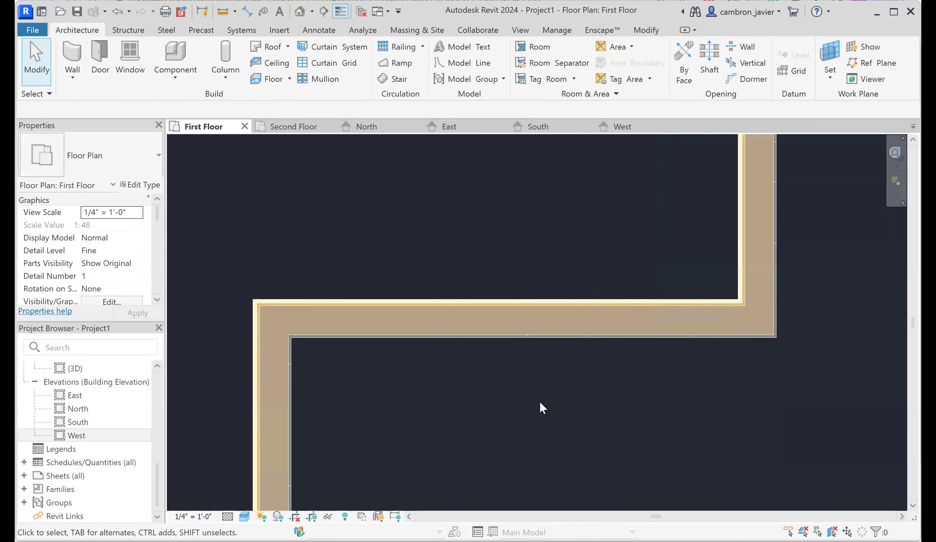
pyautogui.scroll(-5, 534, 402)
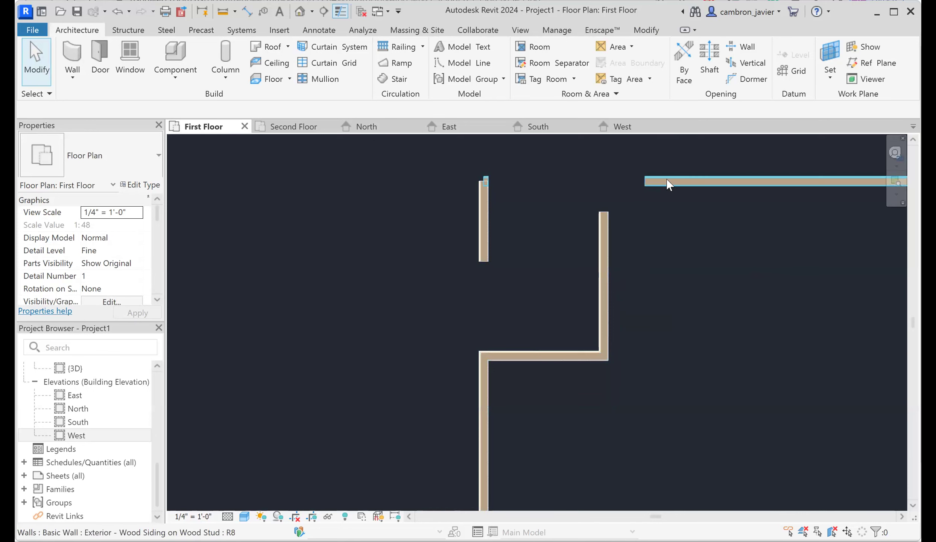
pyautogui.press('t')
pyautogui.press('r')
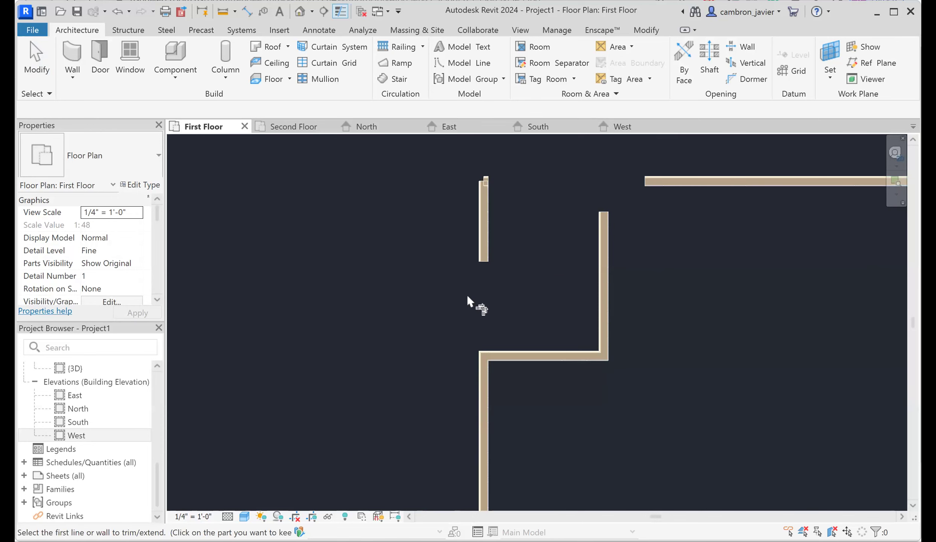
pyautogui.press('Escape')
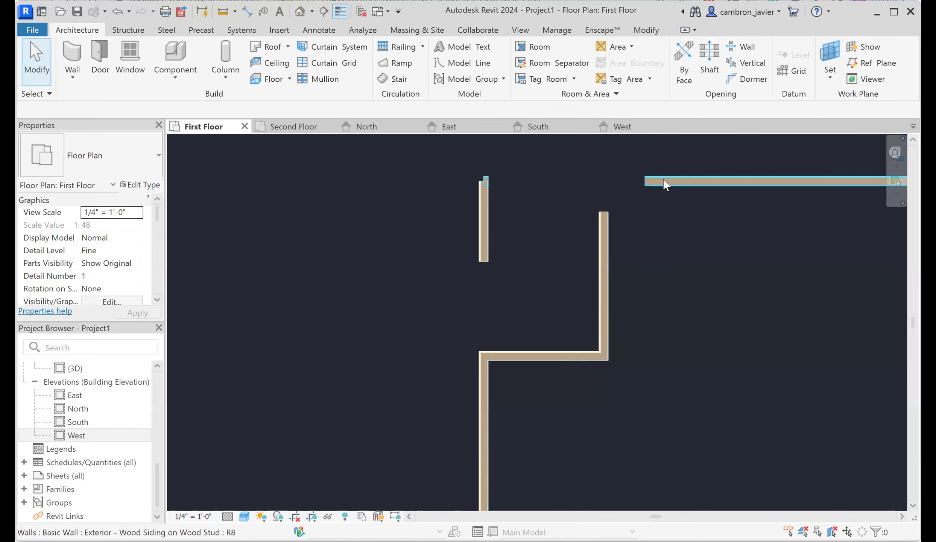
pyautogui.click(662, 179)
pyautogui.scroll(3, 609, 195)
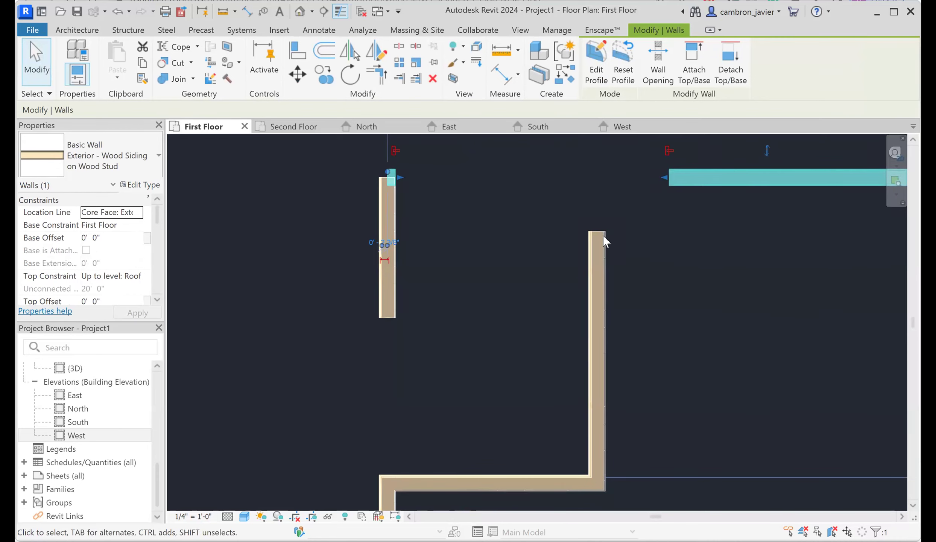
pyautogui.scroll(-2, 618, 237)
pyautogui.click(625, 252)
pyautogui.scroll(-2, 618, 226)
pyautogui.scroll(4, 622, 247)
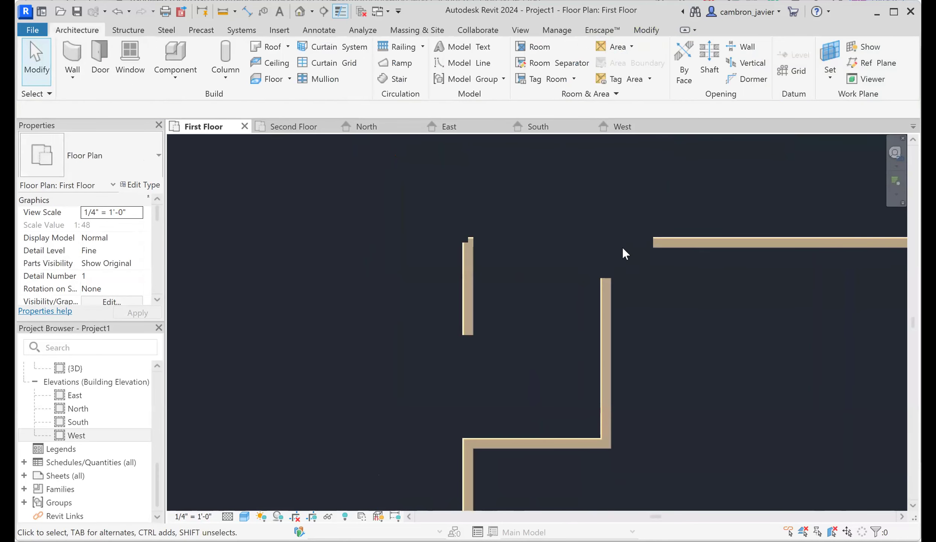
# Step: Extend the vertical wall up to the top wall's line and stretch the top wall to meet it
pyautogui.click(609, 290)
pyautogui.moveTo(598, 267); pyautogui.dragTo(593, 205)
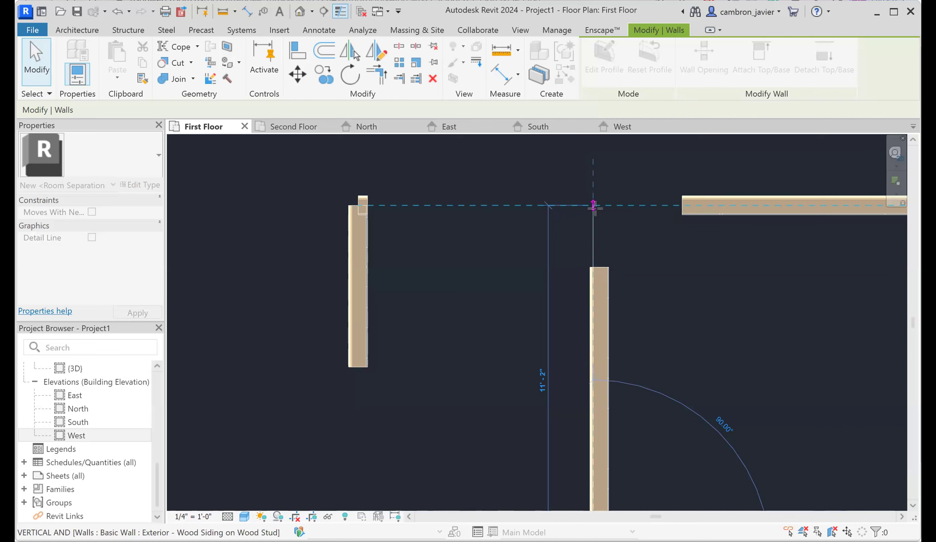
pyautogui.moveTo(593, 205); pyautogui.dragTo(596, 203)
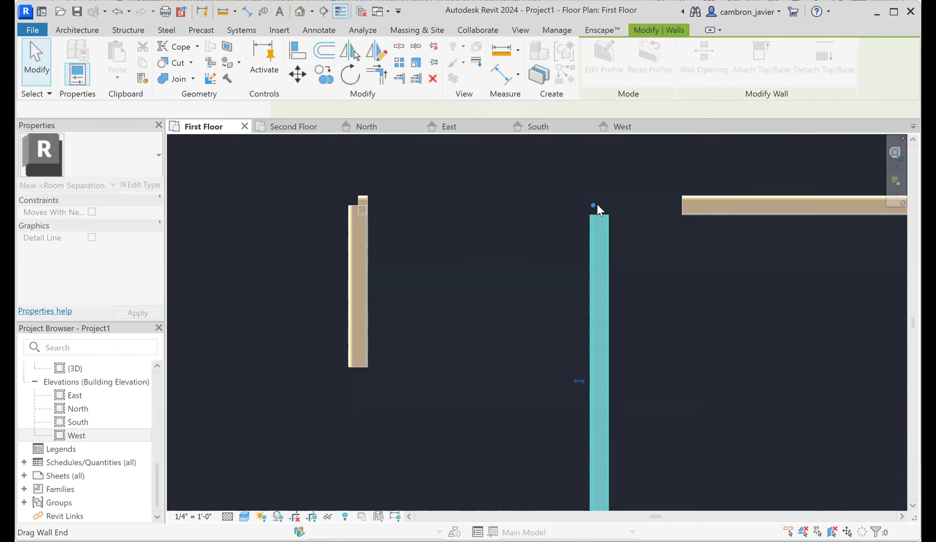
pyautogui.click(685, 209)
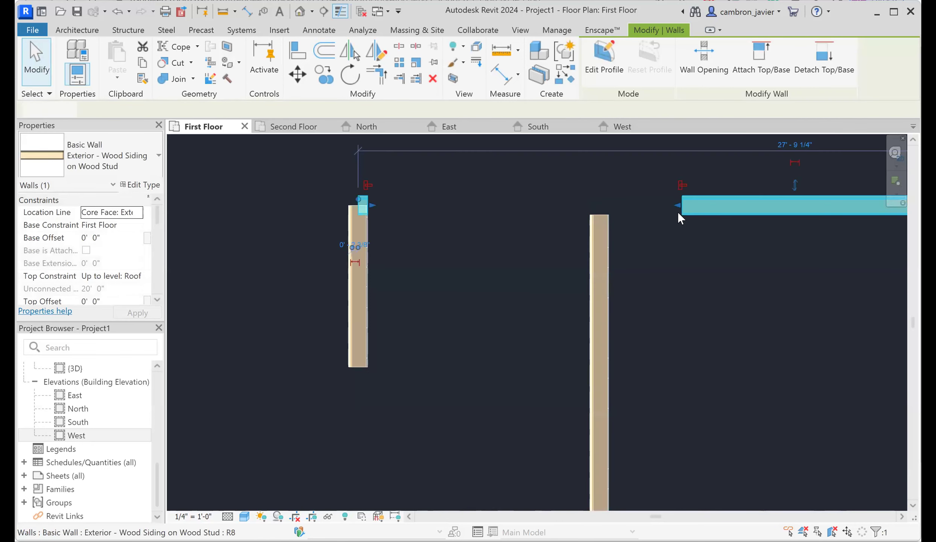
pyautogui.moveTo(675, 204); pyautogui.dragTo(590, 209)
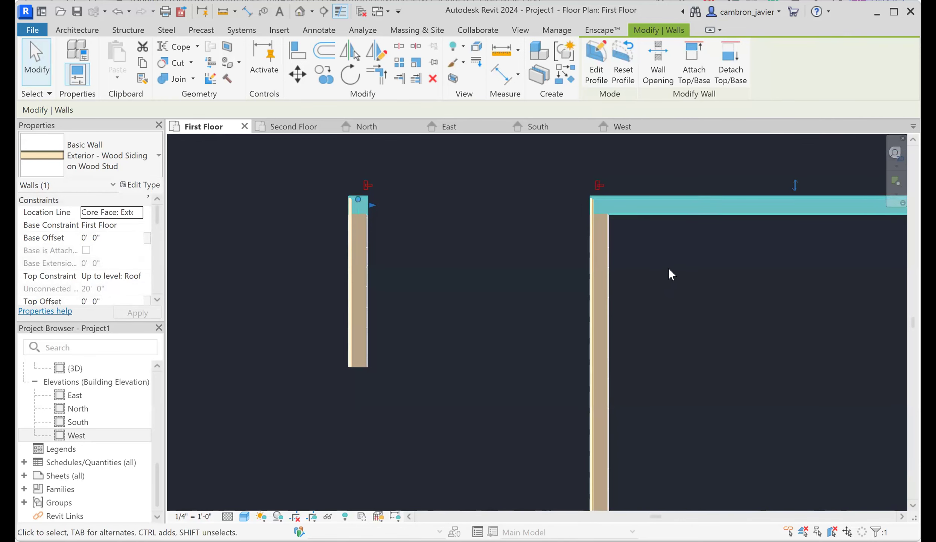
pyautogui.click(669, 267)
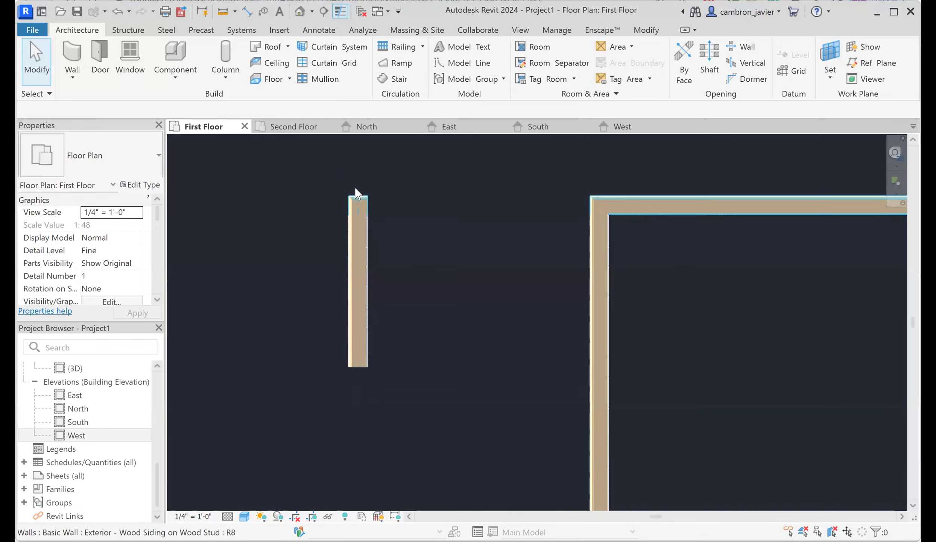
pyautogui.scroll(5, 356, 193)
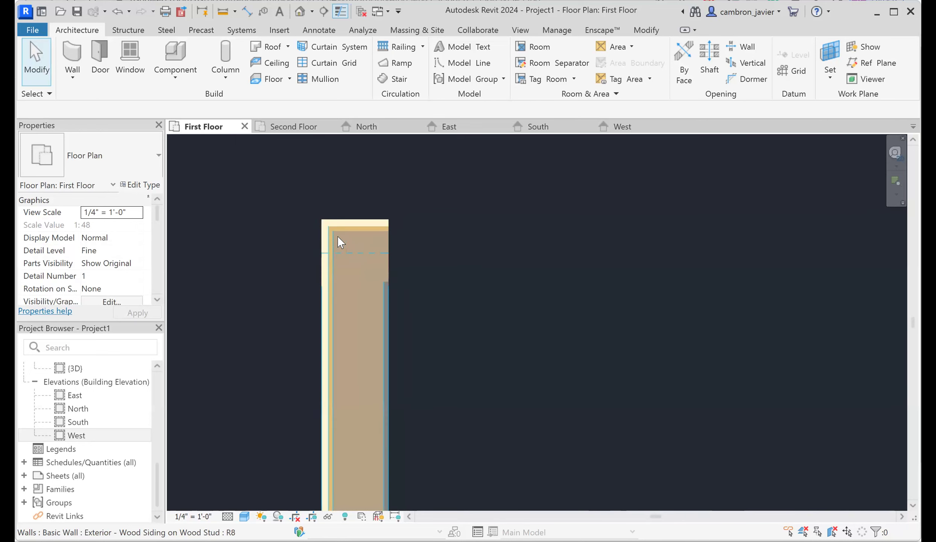
pyautogui.scroll(-5, 344, 244)
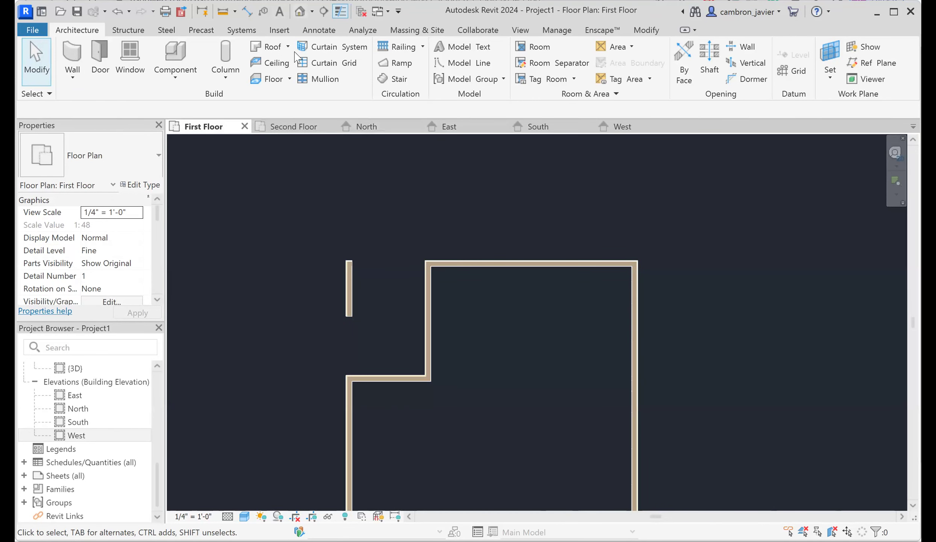
# Step: Orbit the default 3D view to check the new wall in the North recess, then return to First Floor
pyautogui.click(304, 15)
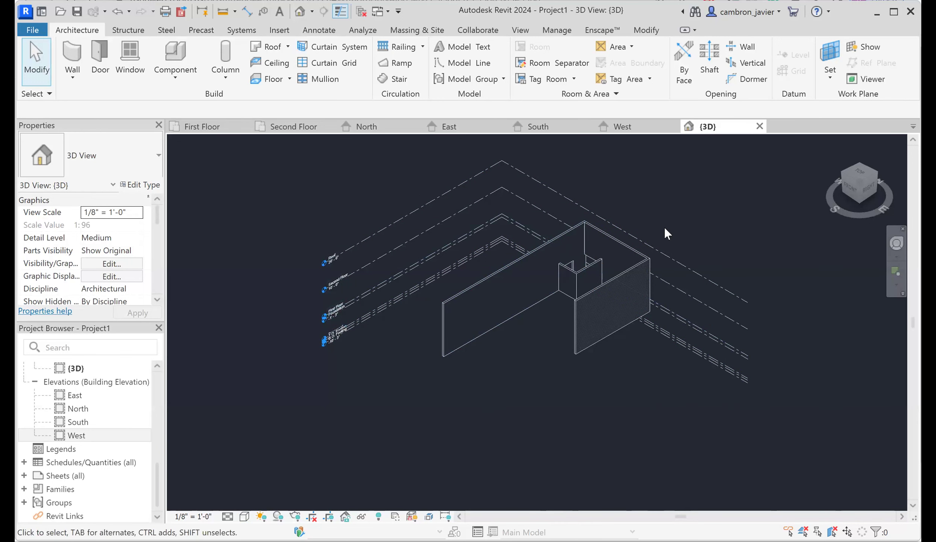
pyautogui.keyDown('shift'); pyautogui.moveTo(675, 246); pyautogui.dragTo(555, 290, button='middle'); pyautogui.keyUp('shift')
pyautogui.keyDown('shift'); pyautogui.moveTo(518, 292); pyautogui.dragTo(472, 272, button='middle'); pyautogui.keyUp('shift')
pyautogui.scroll(6, 529, 345)
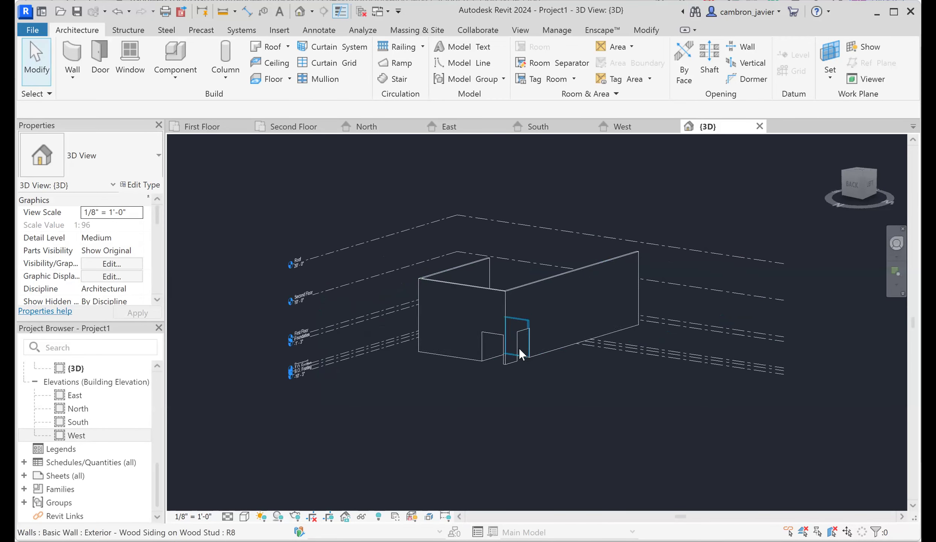
pyautogui.moveTo(525, 345)
pyautogui.keyDown('shift'); pyautogui.mouseDown(button='middle')
pyautogui.moveTo(558, 353)
pyautogui.moveTo(600, 345)
pyautogui.moveTo(616, 330)
pyautogui.moveTo(537, 320)
pyautogui.moveTo(510, 324)
pyautogui.moveTo(530, 349)
pyautogui.moveTo(513, 338)
pyautogui.mouseUp(button='middle'); pyautogui.keyUp('shift')
pyautogui.scroll(-5, 522, 338)
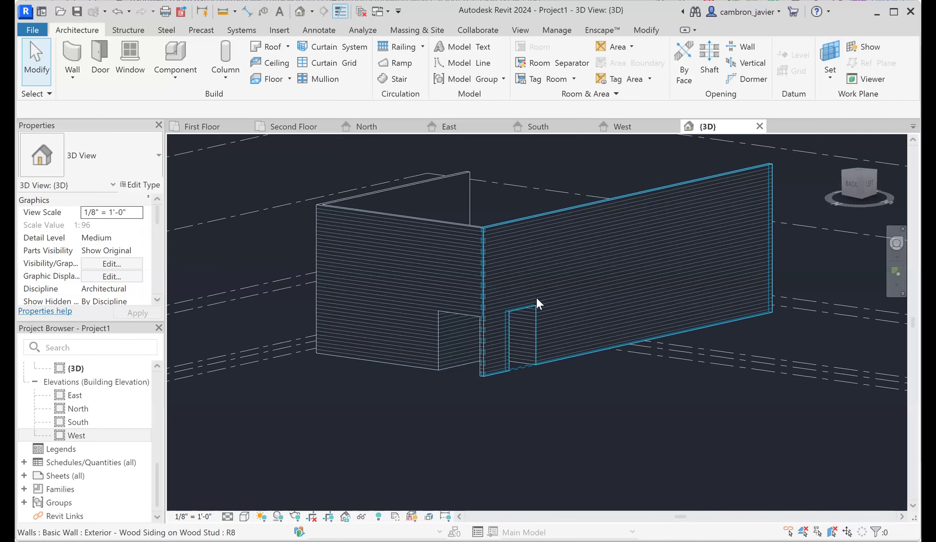
pyautogui.scroll(1, 496, 292)
pyautogui.moveTo(495, 298)
pyautogui.keyDown('shift'); pyautogui.mouseDown(button='middle')
pyautogui.moveTo(497, 391)
pyautogui.moveTo(478, 440)
pyautogui.moveTo(571, 450)
pyautogui.moveTo(491, 447)
pyautogui.mouseUp(button='middle'); pyautogui.keyUp('shift')
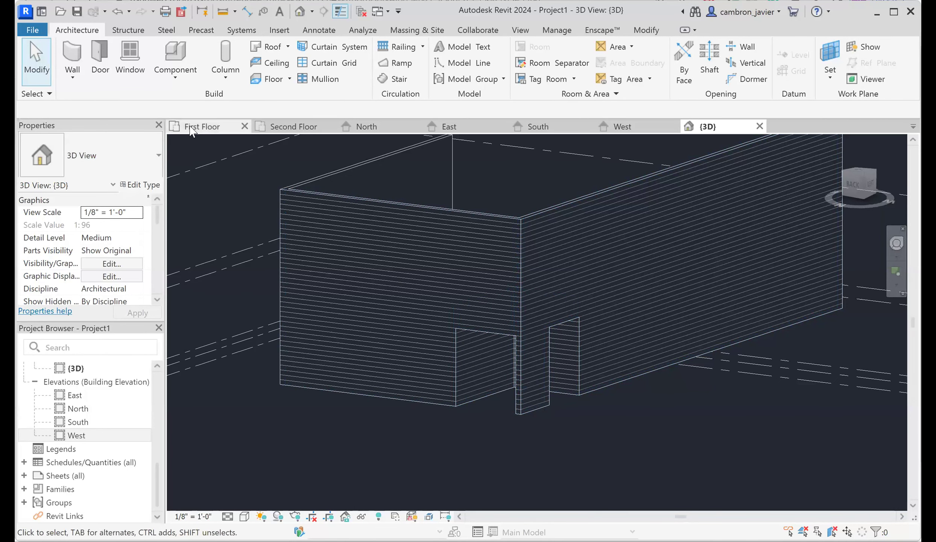
pyautogui.click(202, 127)
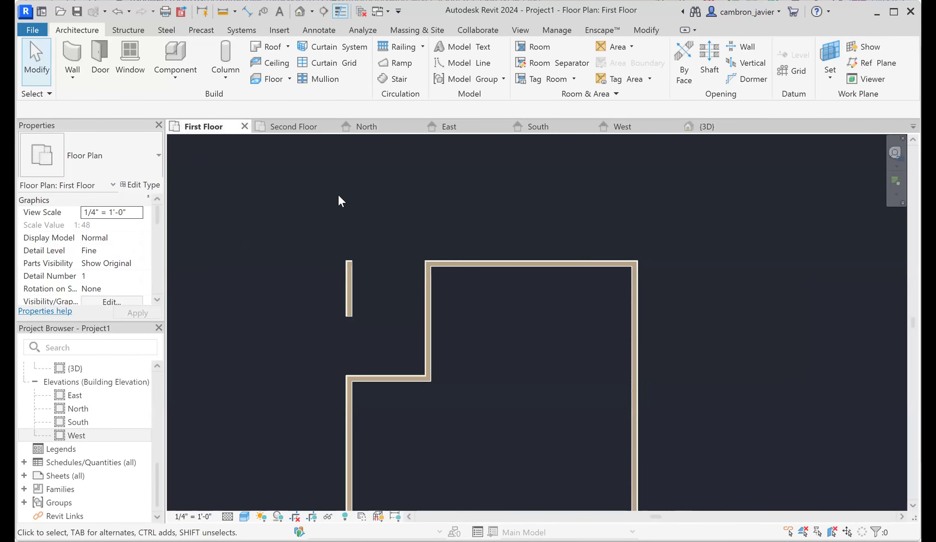
# Step: On the Second Floor plan, set Underlay Range: Base Level to None and apply
pyautogui.scroll(-4, 334, 267)
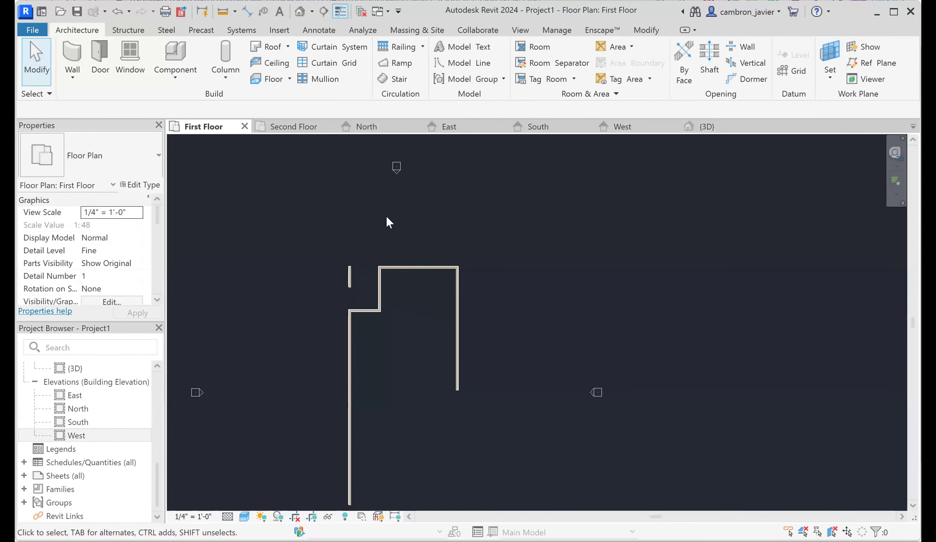
pyautogui.click(296, 128)
pyautogui.scroll(-2, 301, 249)
pyautogui.scroll(3, 509, 201)
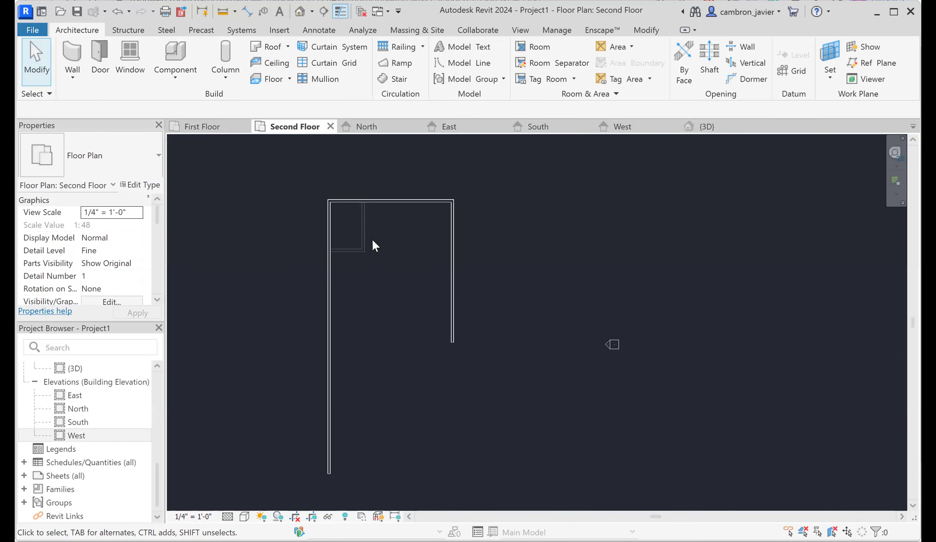
pyautogui.scroll(5, 369, 230)
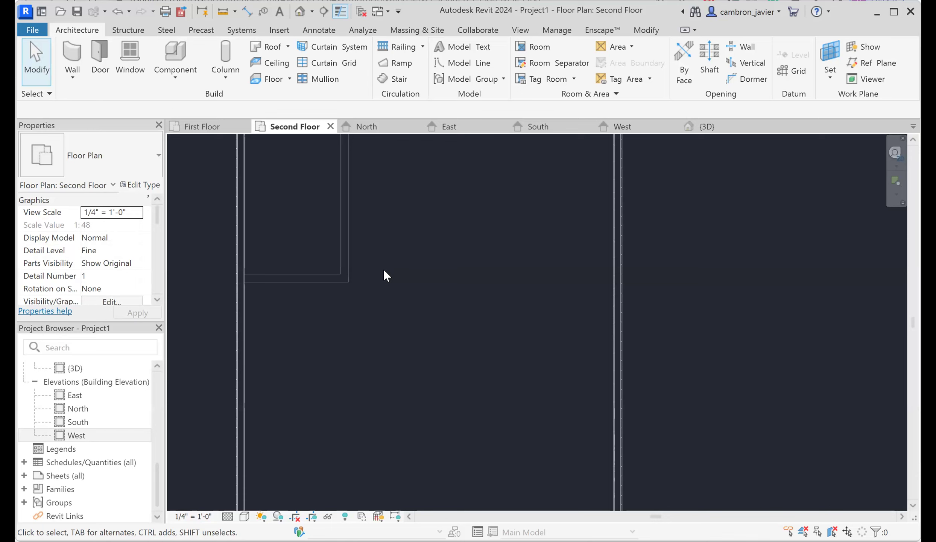
pyautogui.scroll(-2, 335, 252)
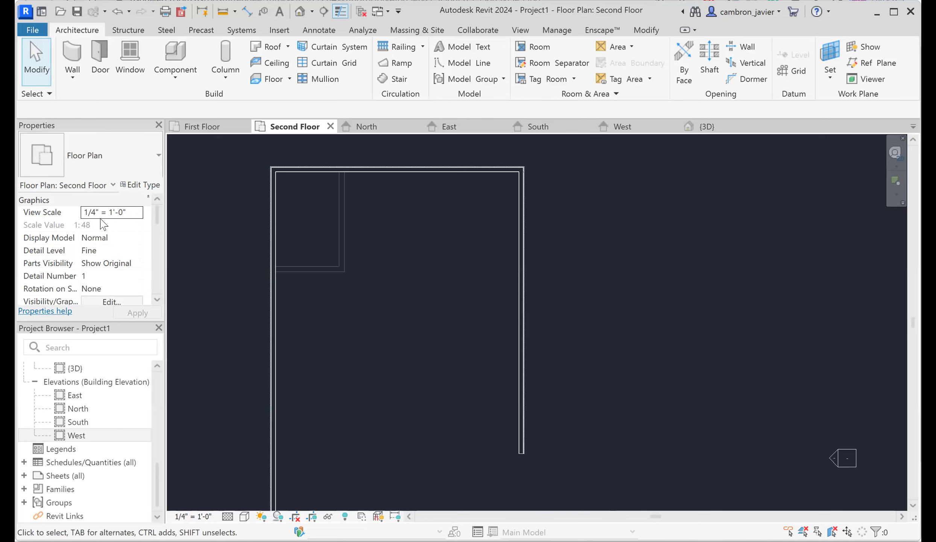
pyautogui.scroll(-1, 111, 243)
pyautogui.scroll(-5, 113, 249)
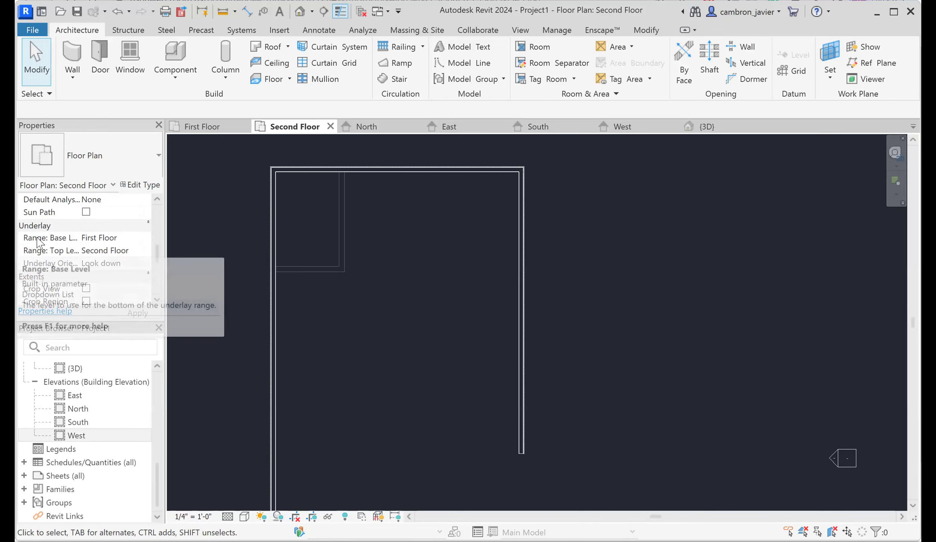
pyautogui.click(138, 237)
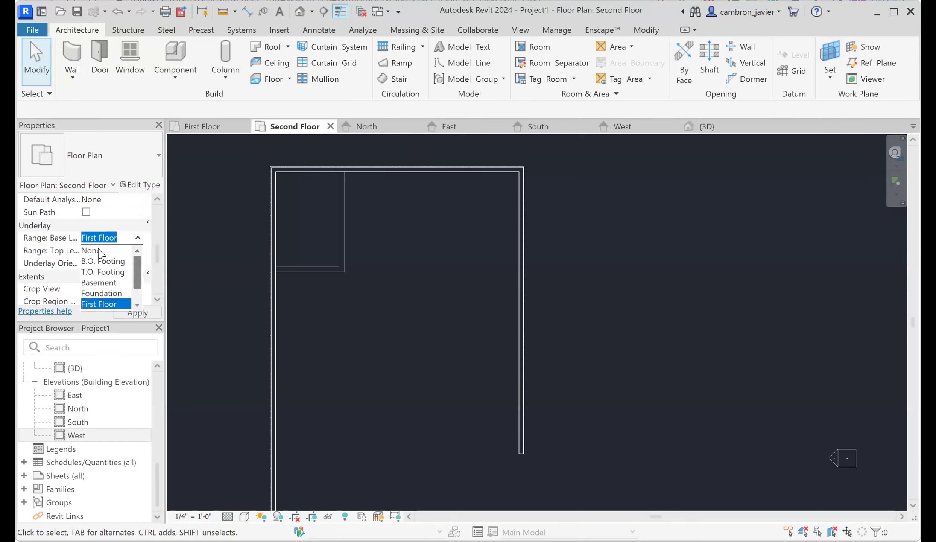
pyautogui.click(137, 318)
pyautogui.click(138, 318)
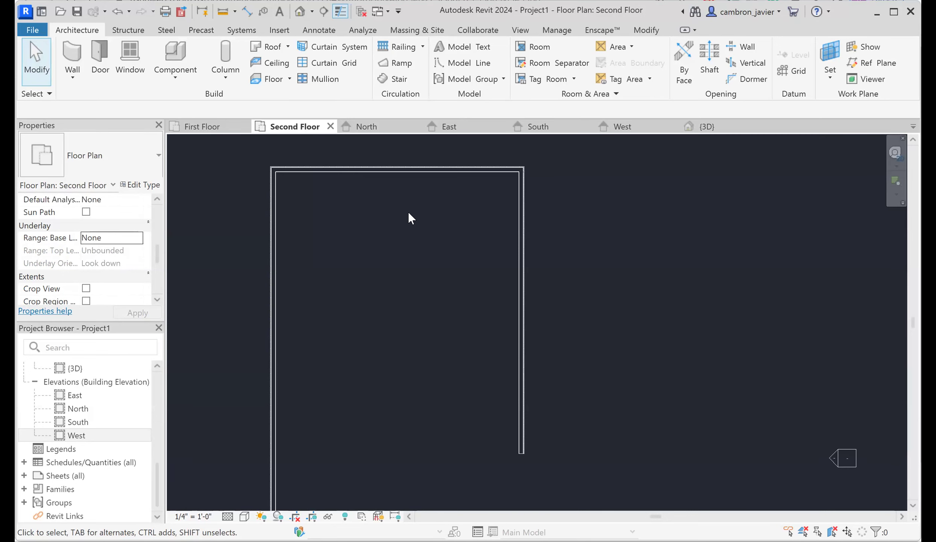